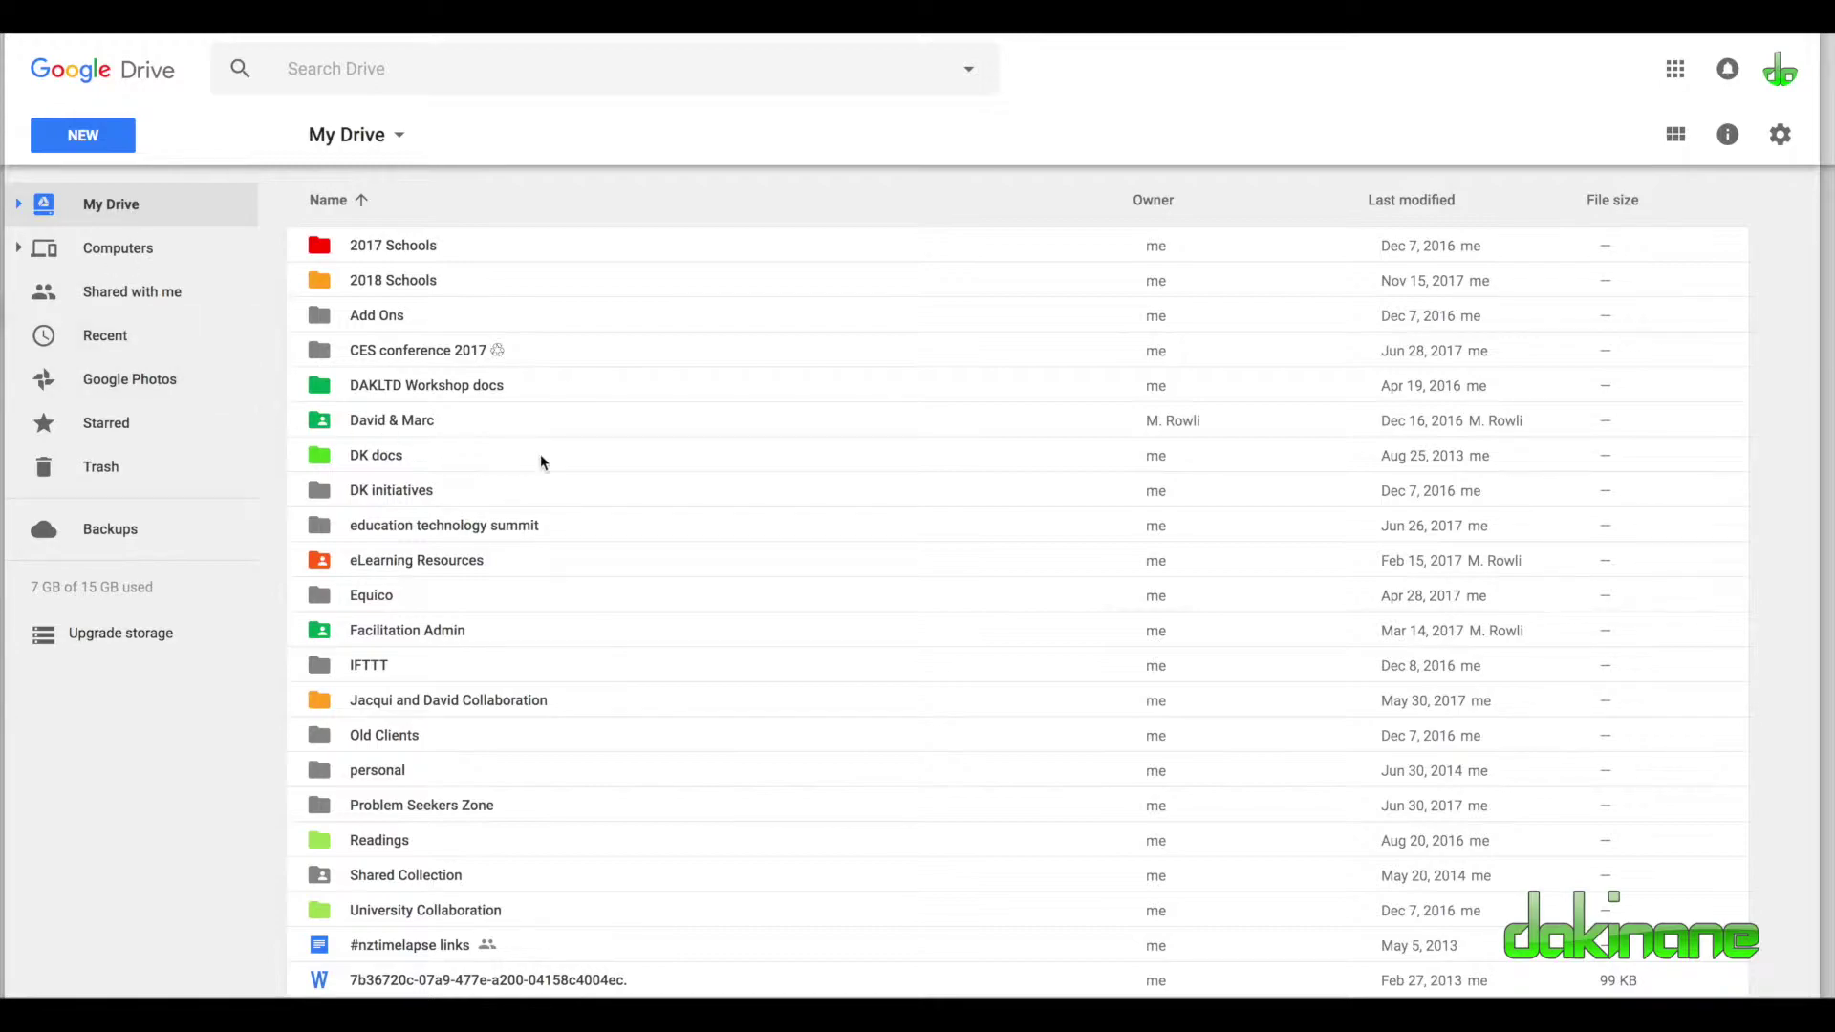
Step: Browse My Drive into eLearning Resources > Computational Thinking > Edison
scroll(472, 560, down, 10)
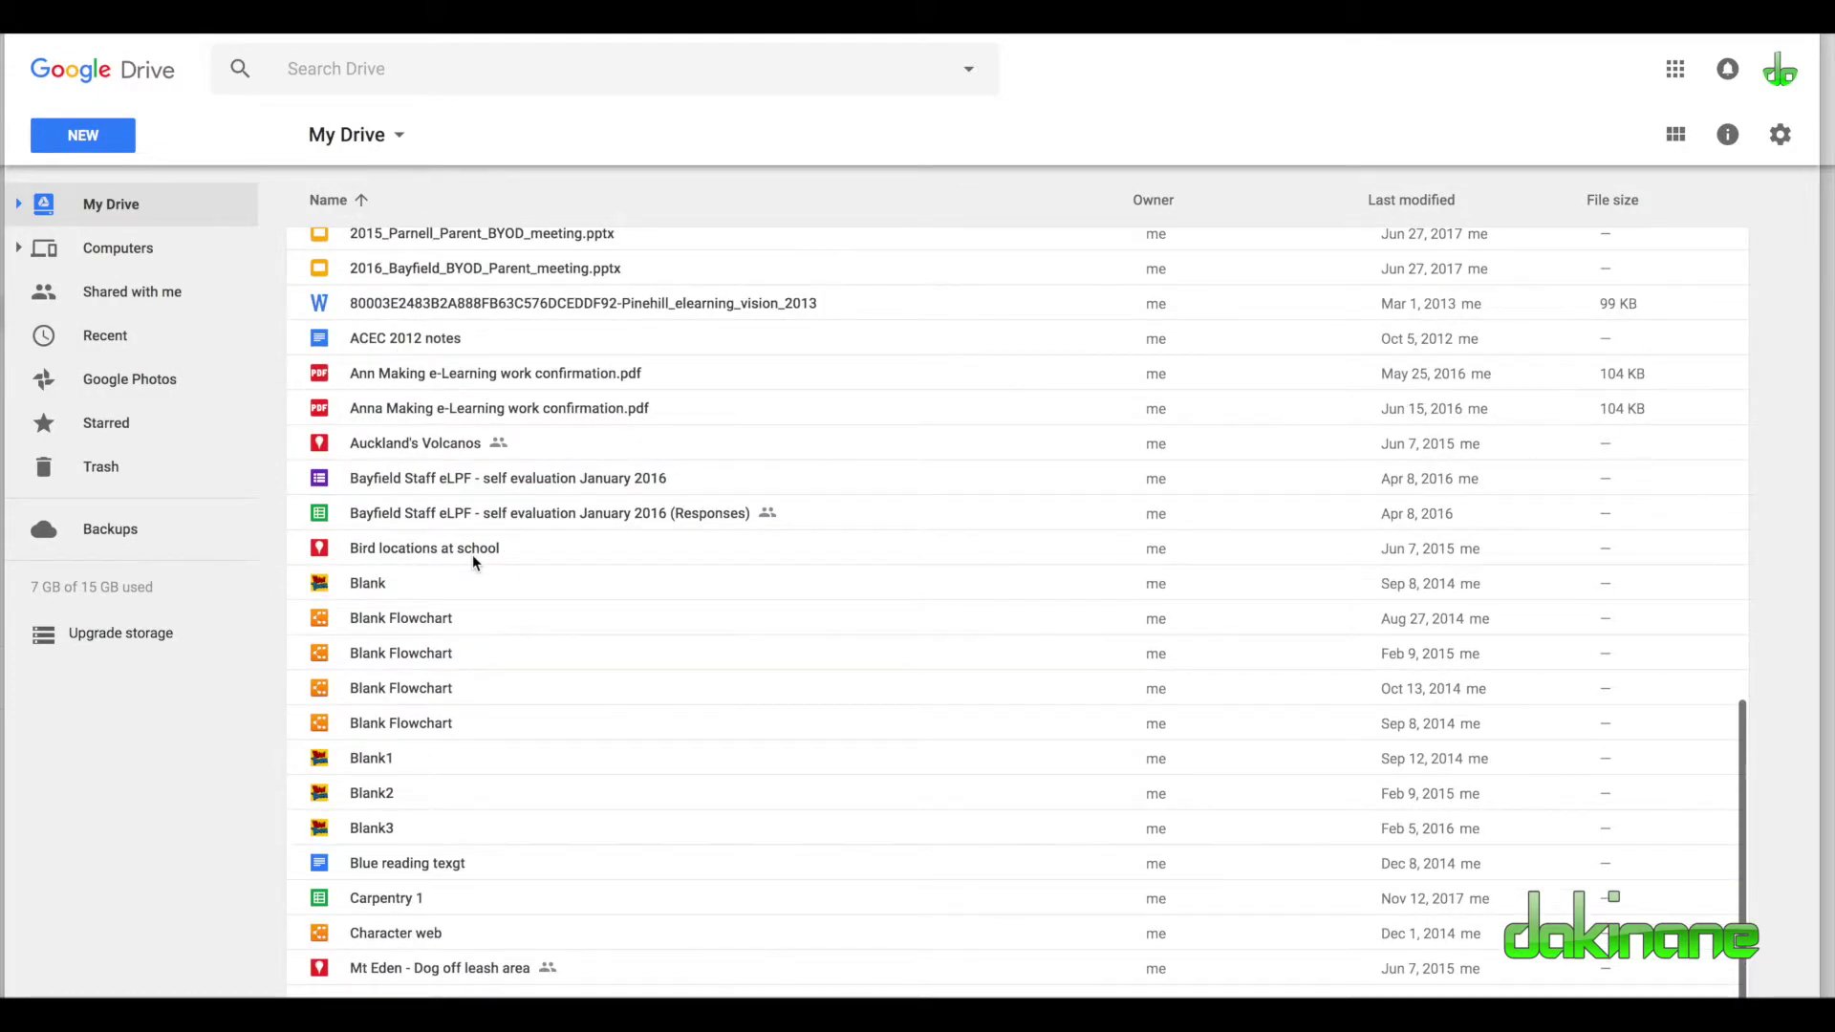
scroll(472, 560, up, 10)
scroll(562, 690, down, 15)
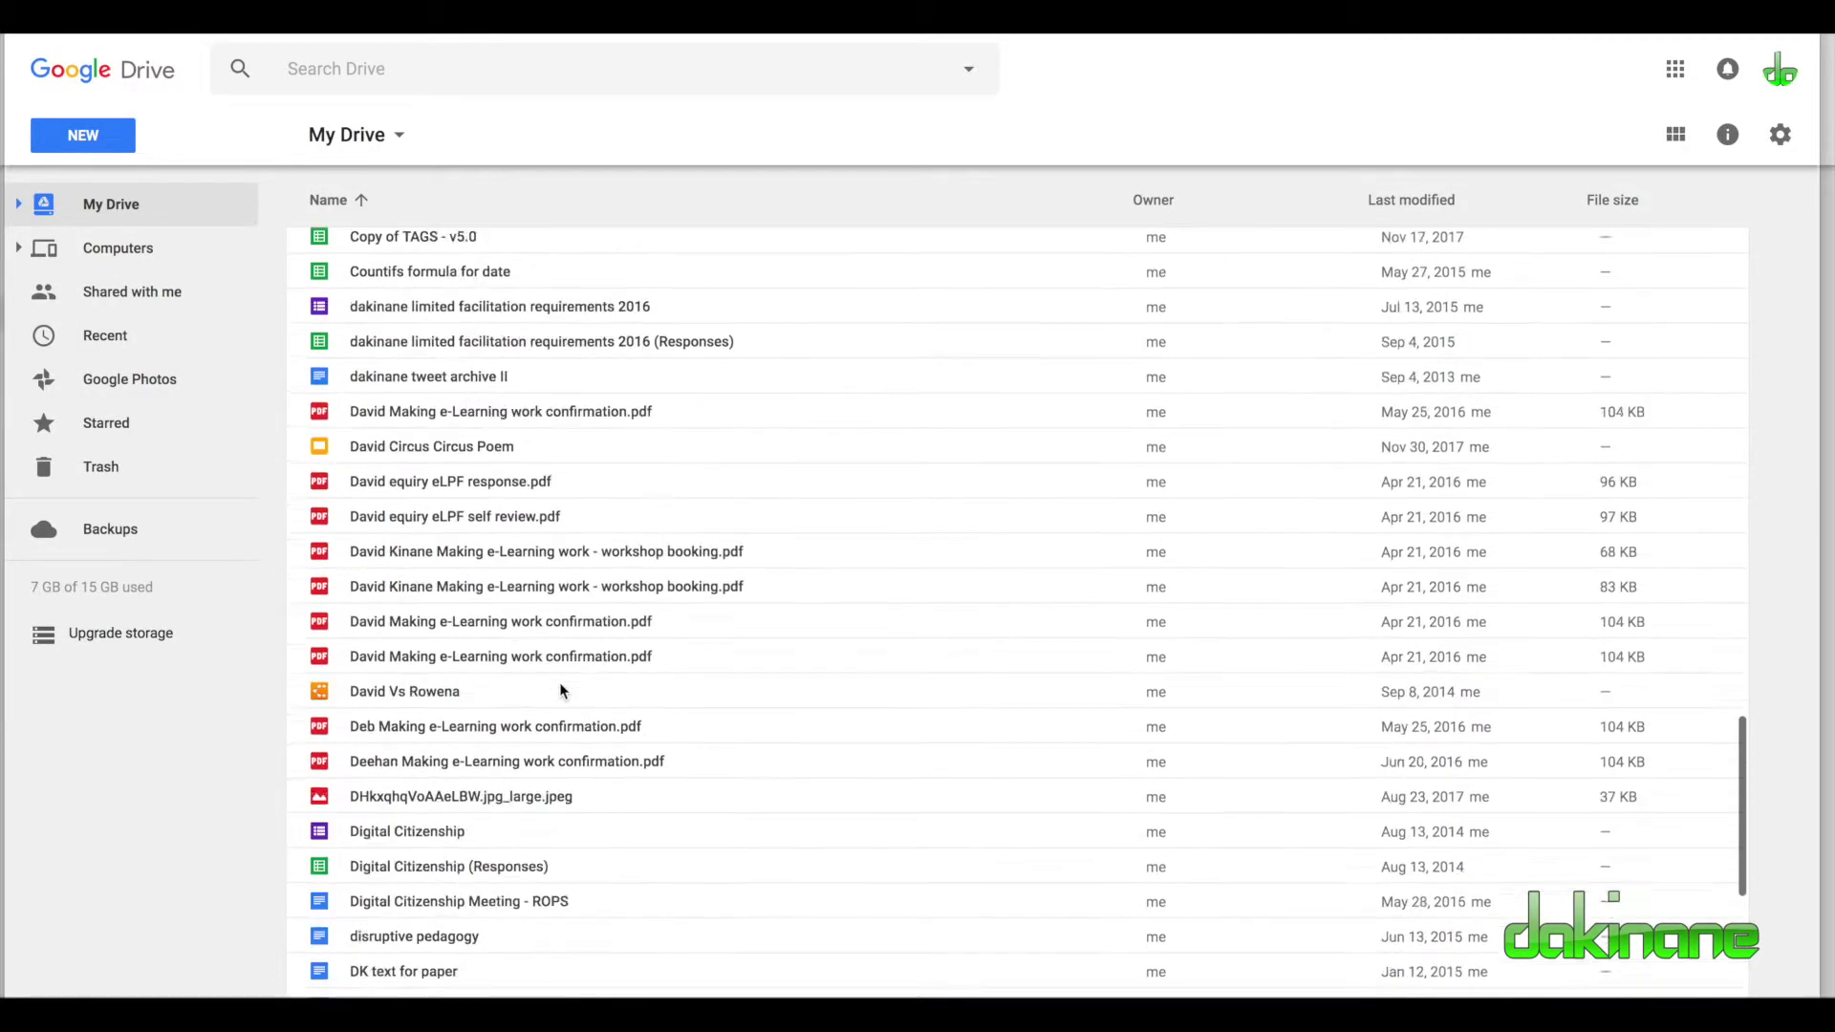
scroll(562, 690, up, 12)
scroll(442, 405, up, 4)
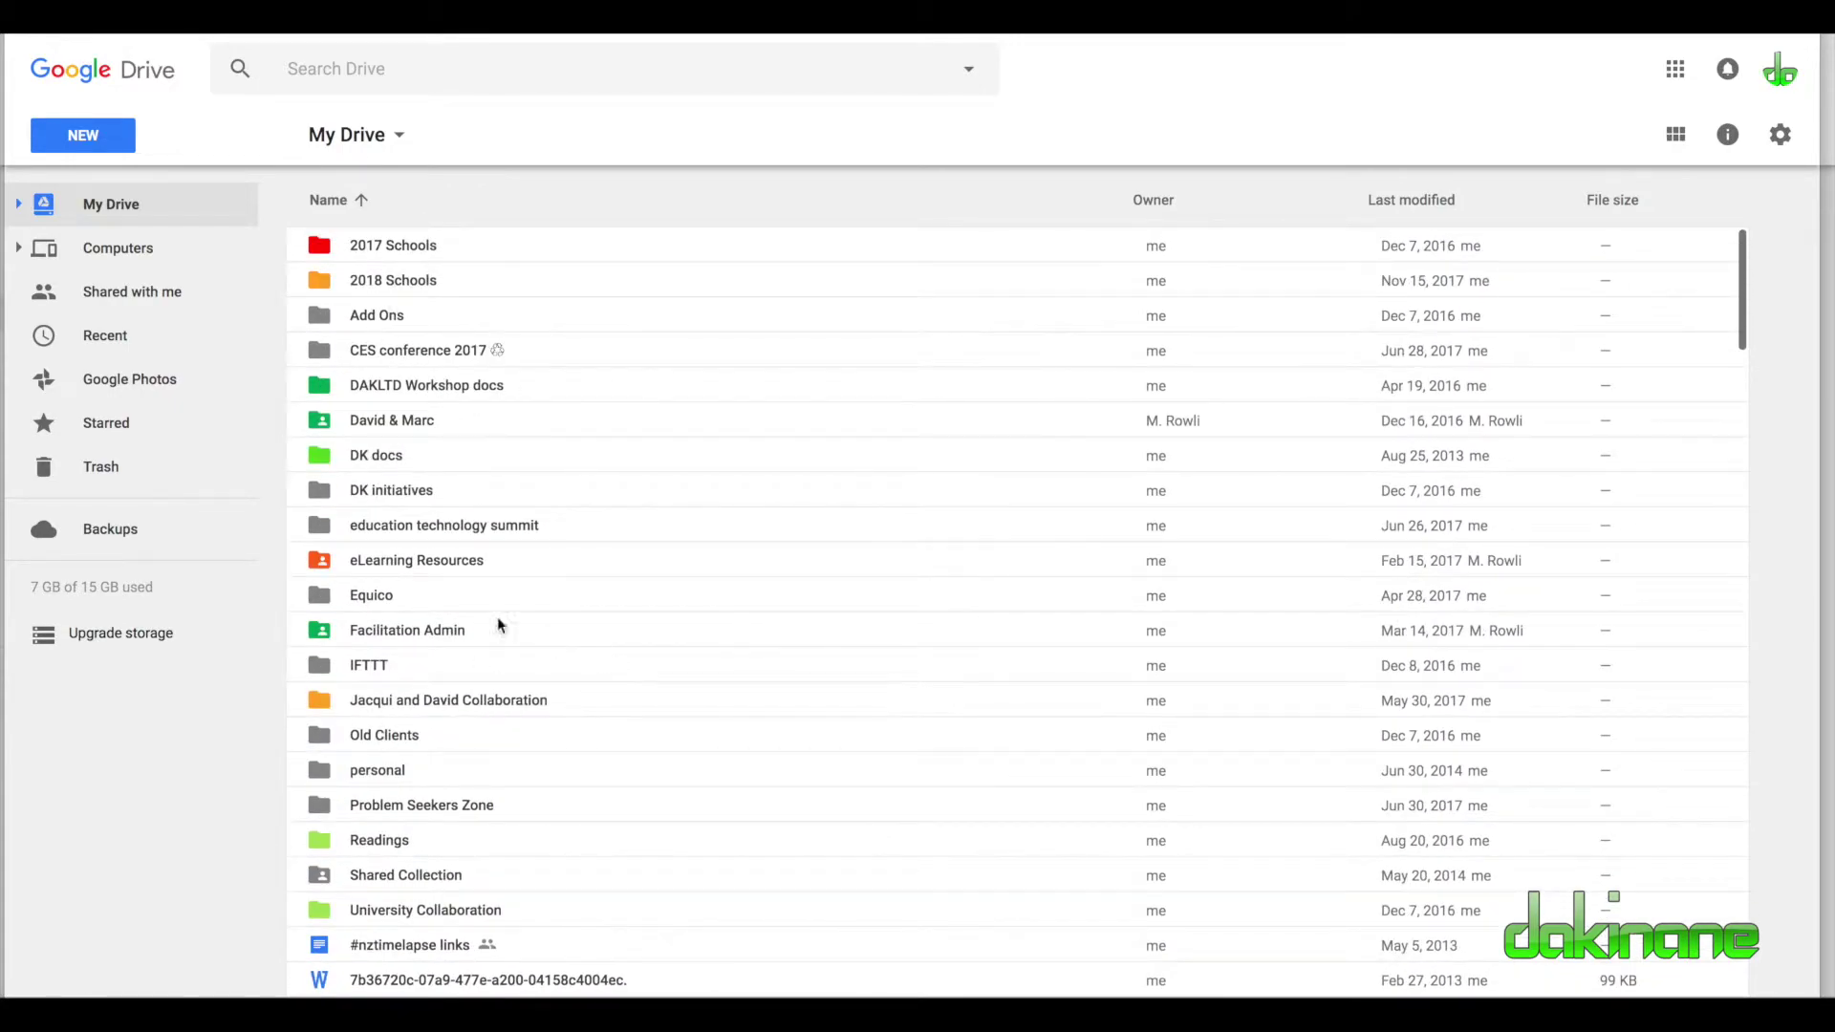
click(321, 563)
double_click(321, 564)
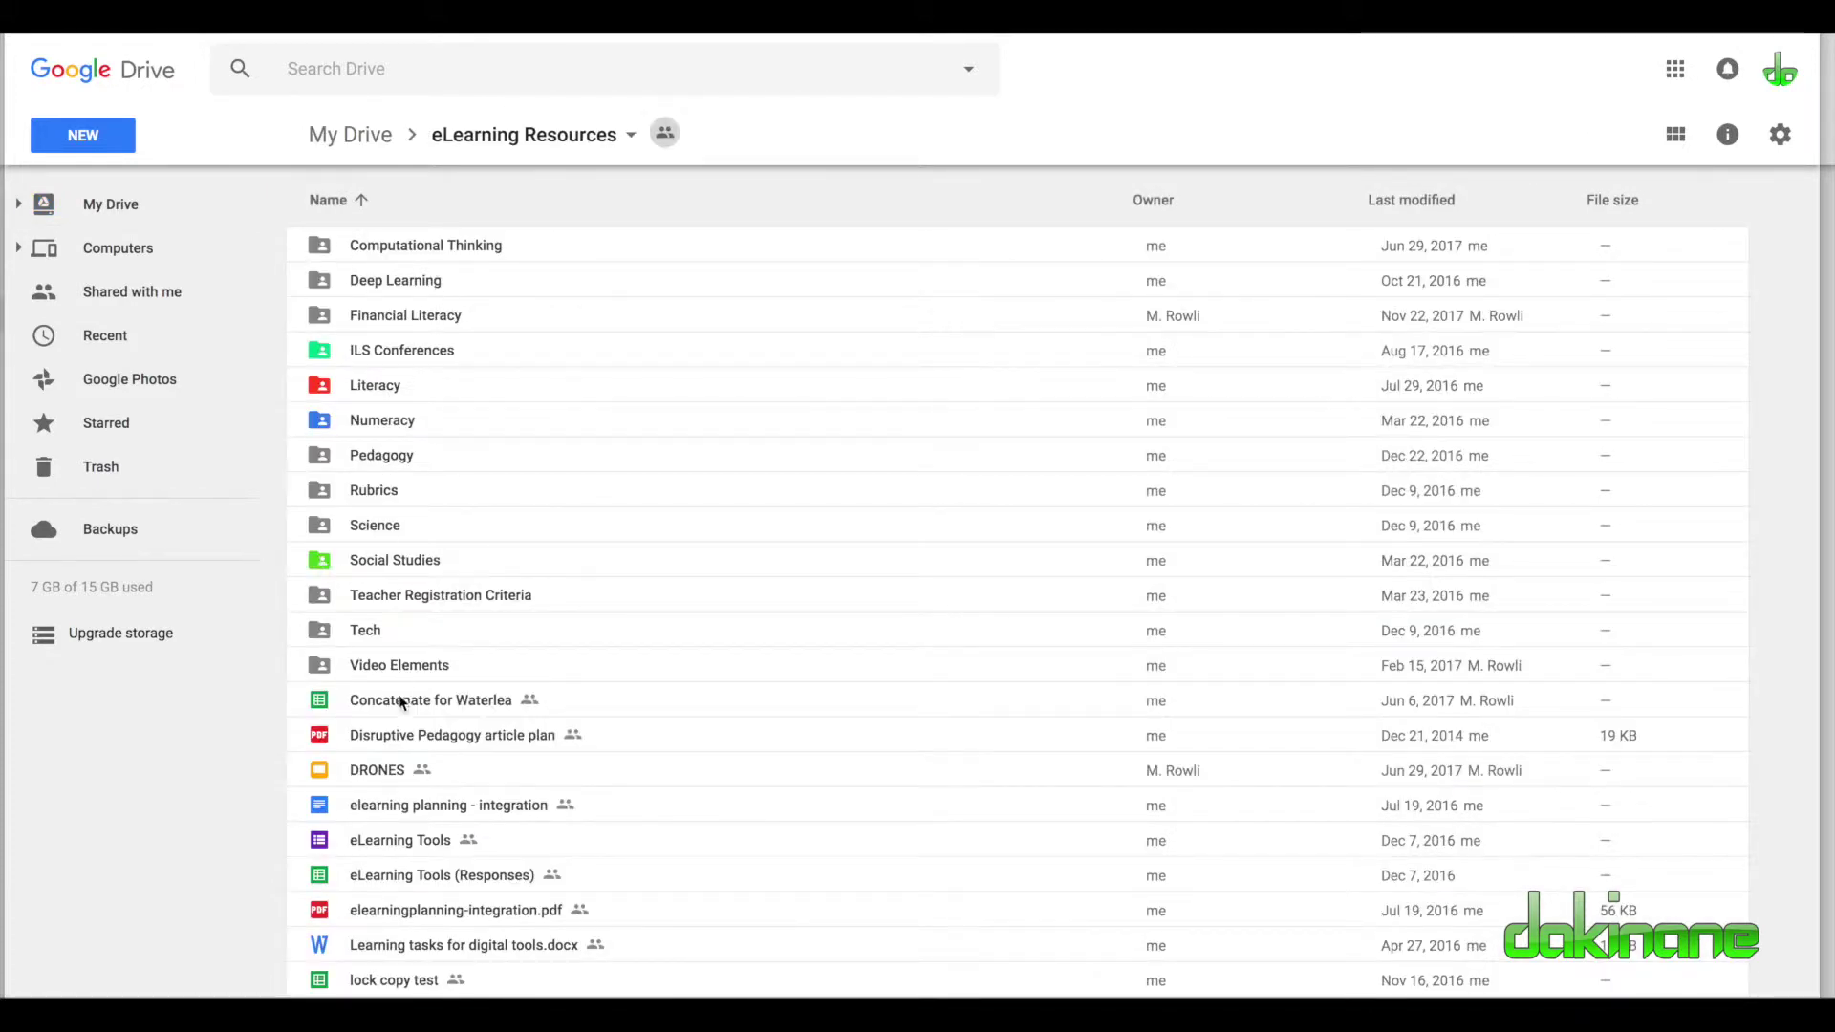
double_click(322, 251)
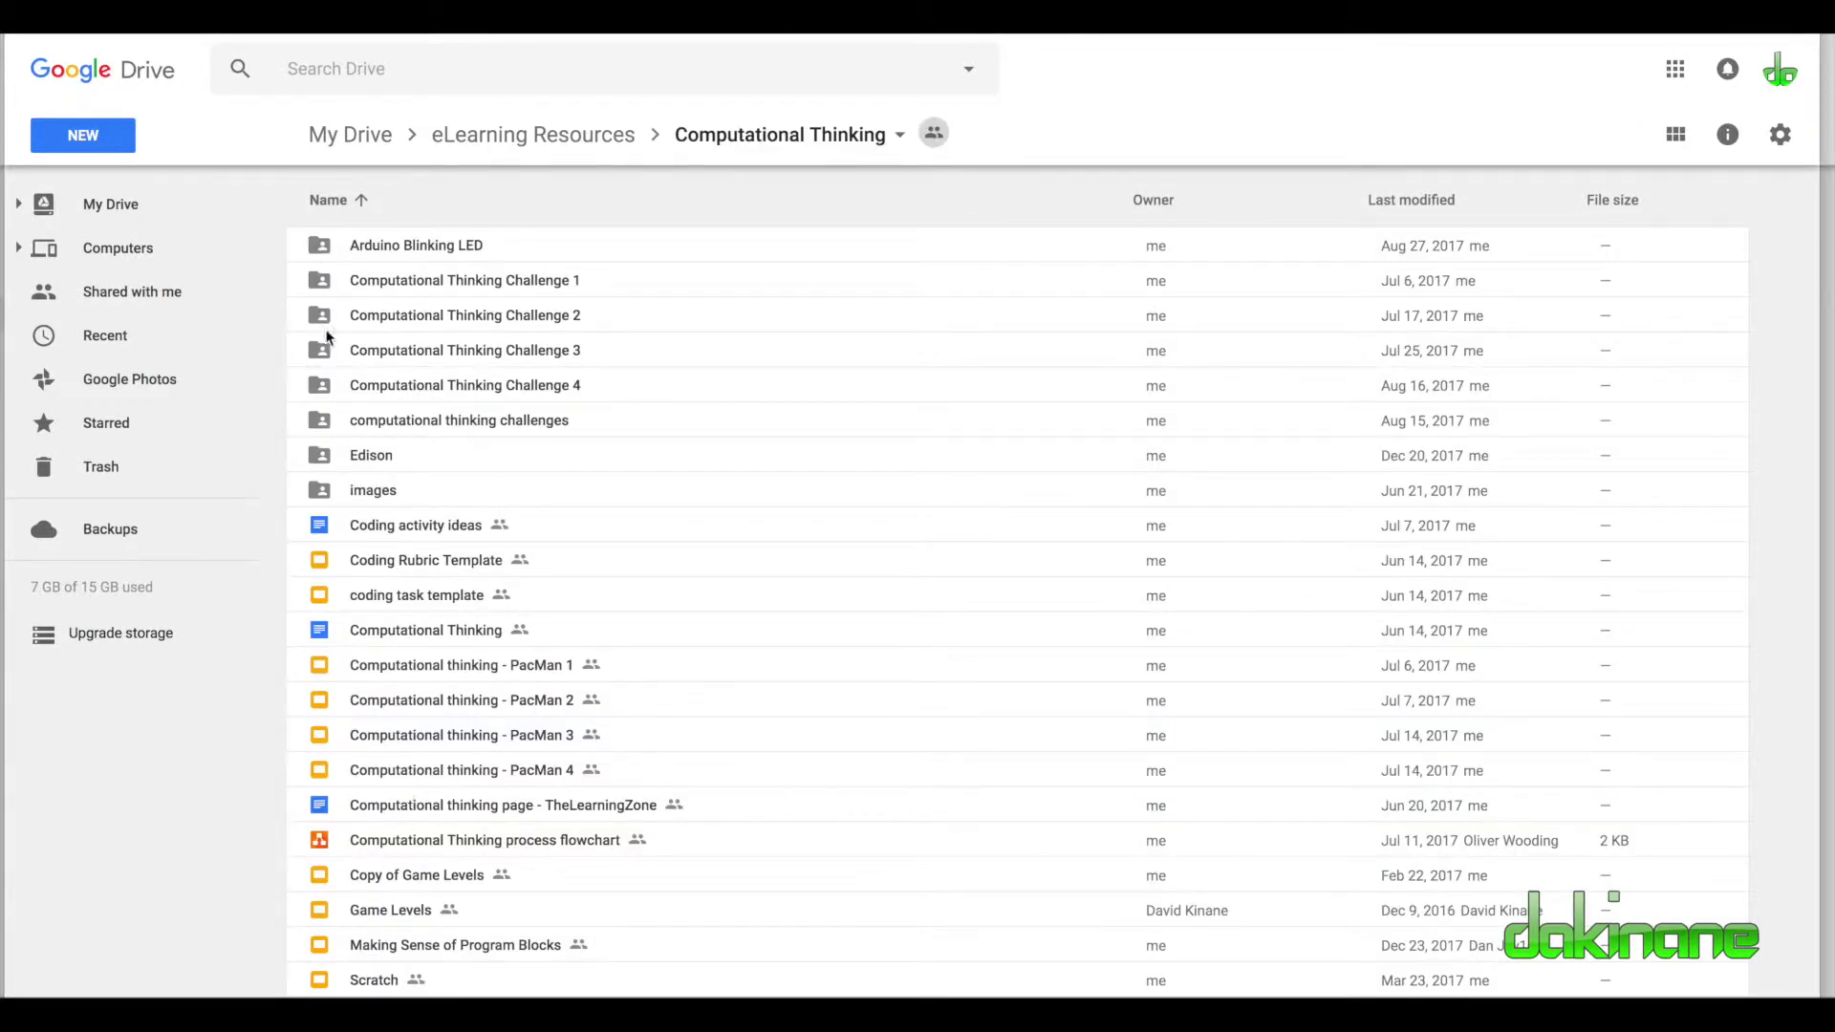
click(321, 466)
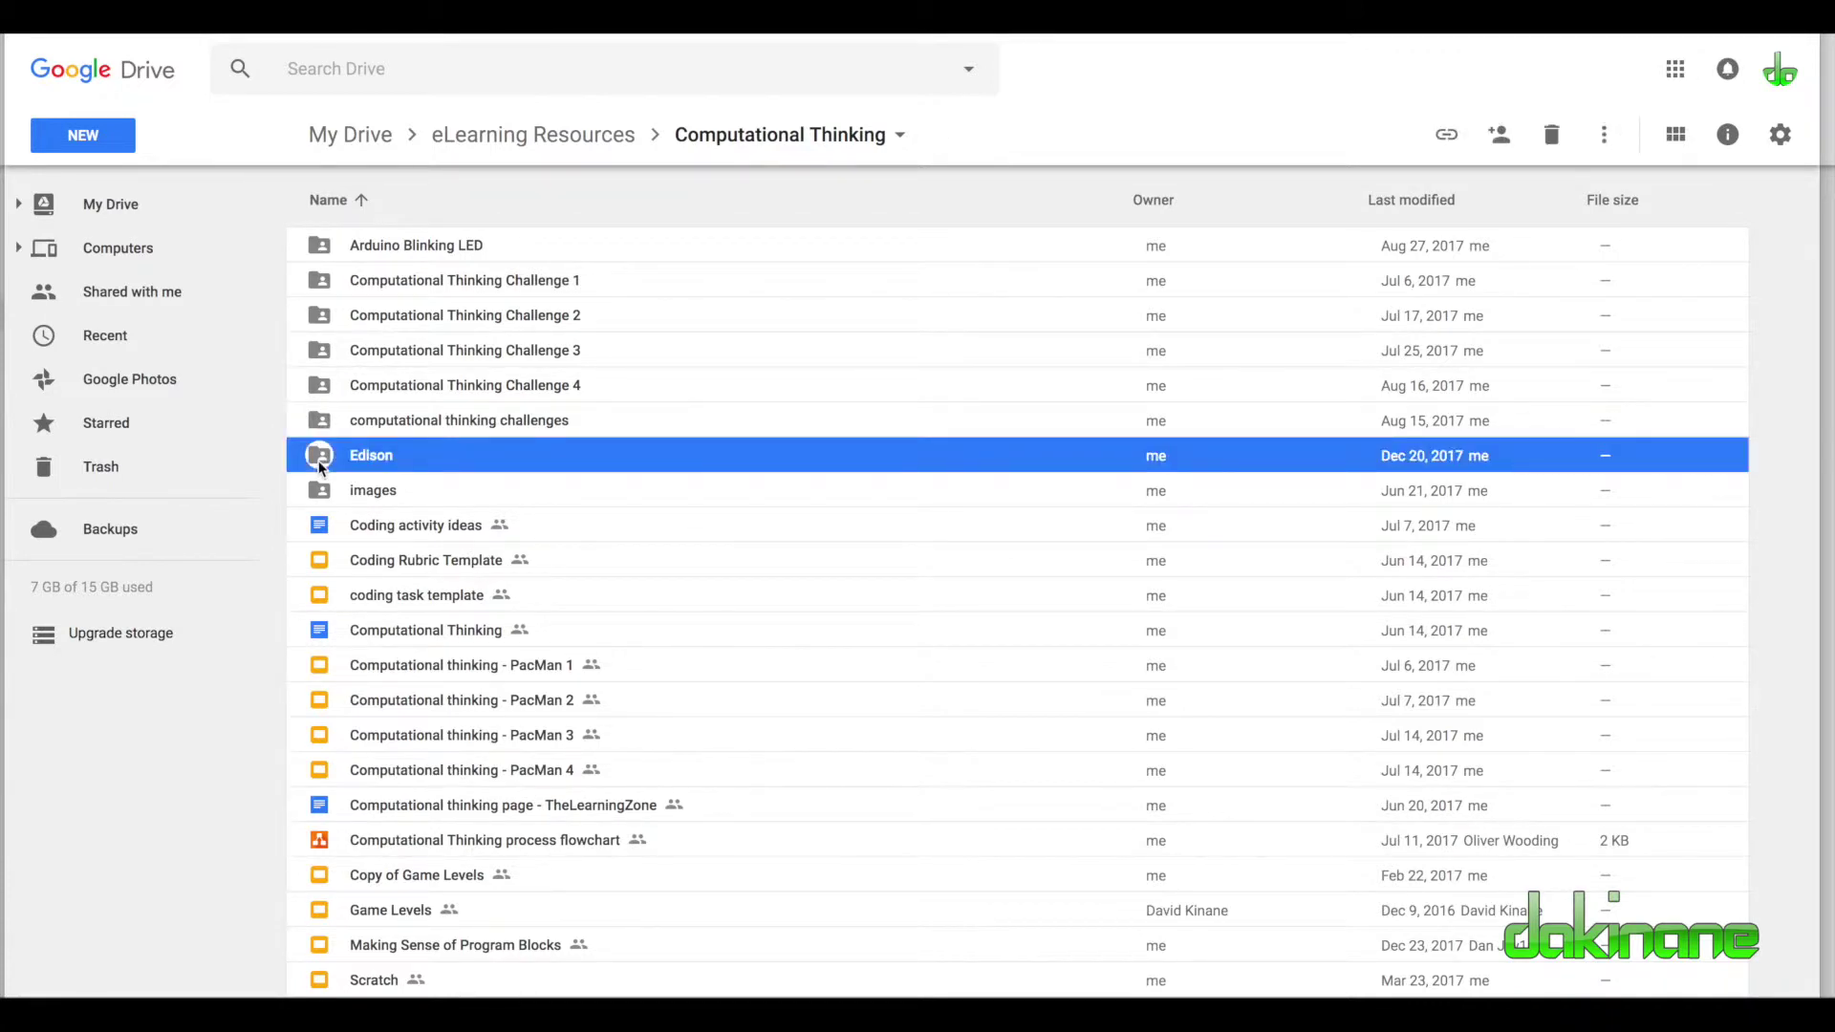
double_click(321, 467)
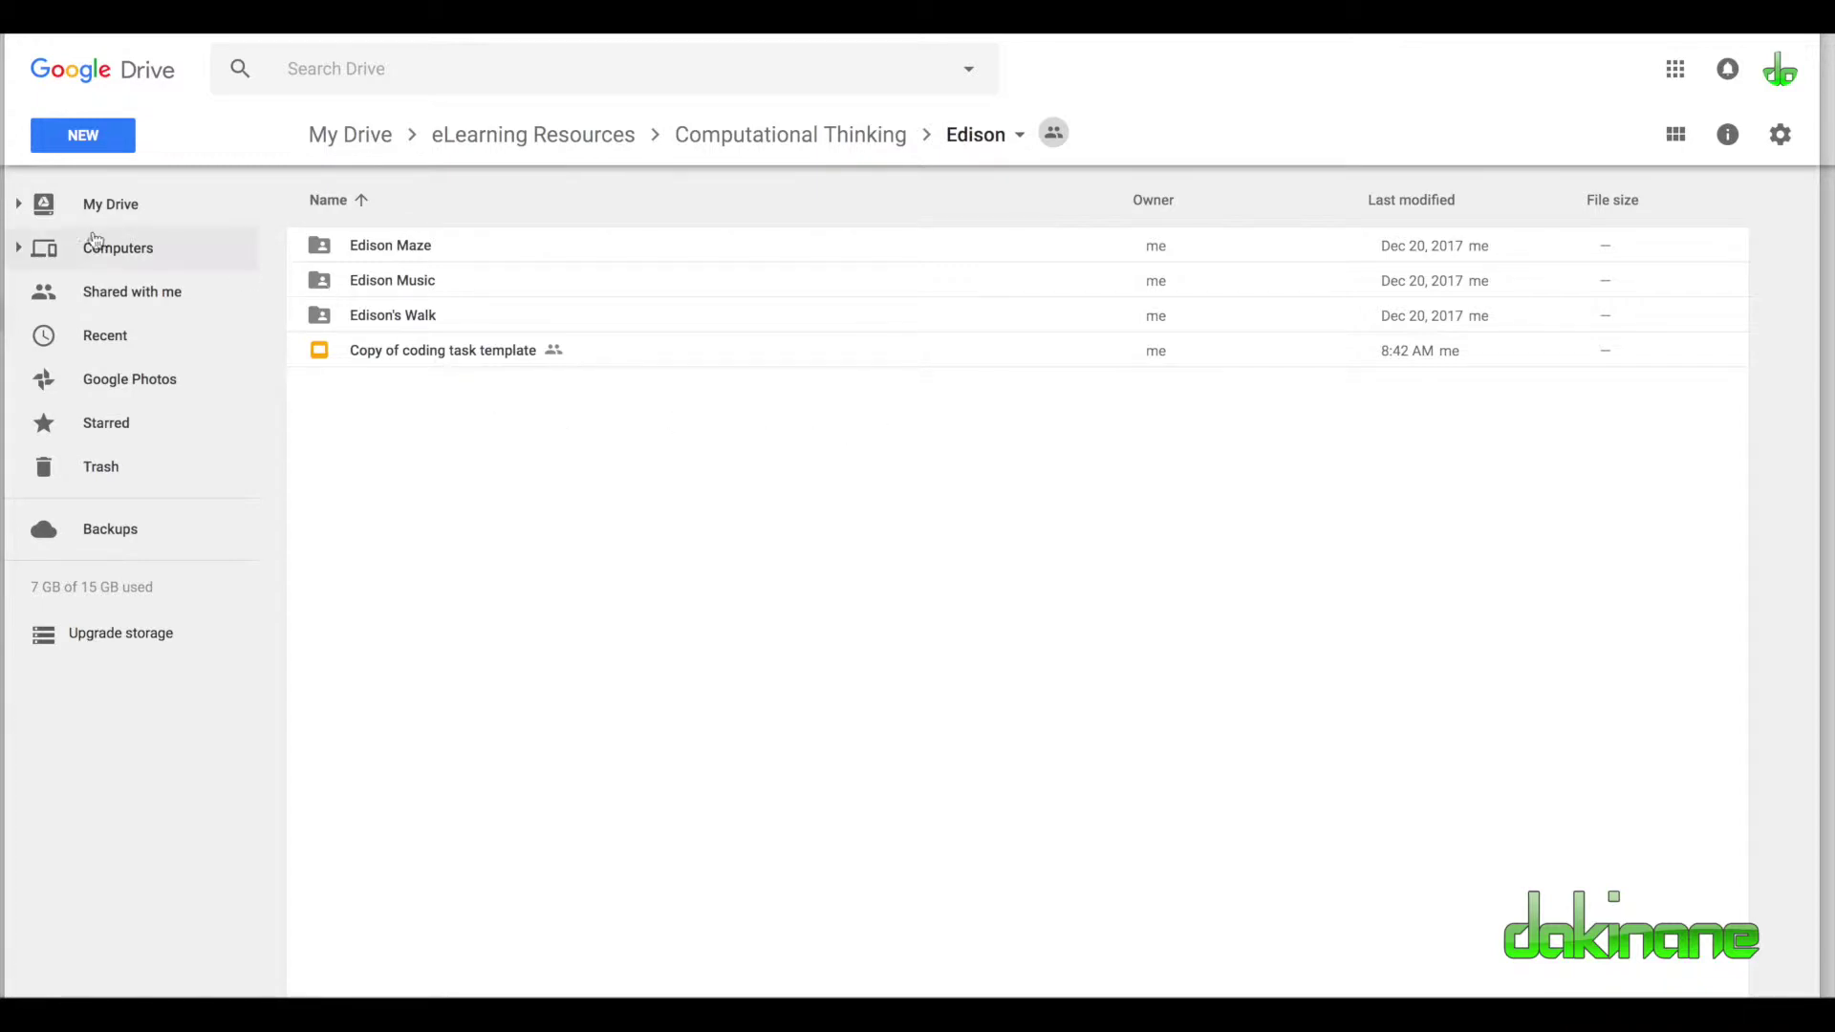
Step: Start sharing the DK docs folder with a suggested contact, then cancel without sharing
click(29, 206)
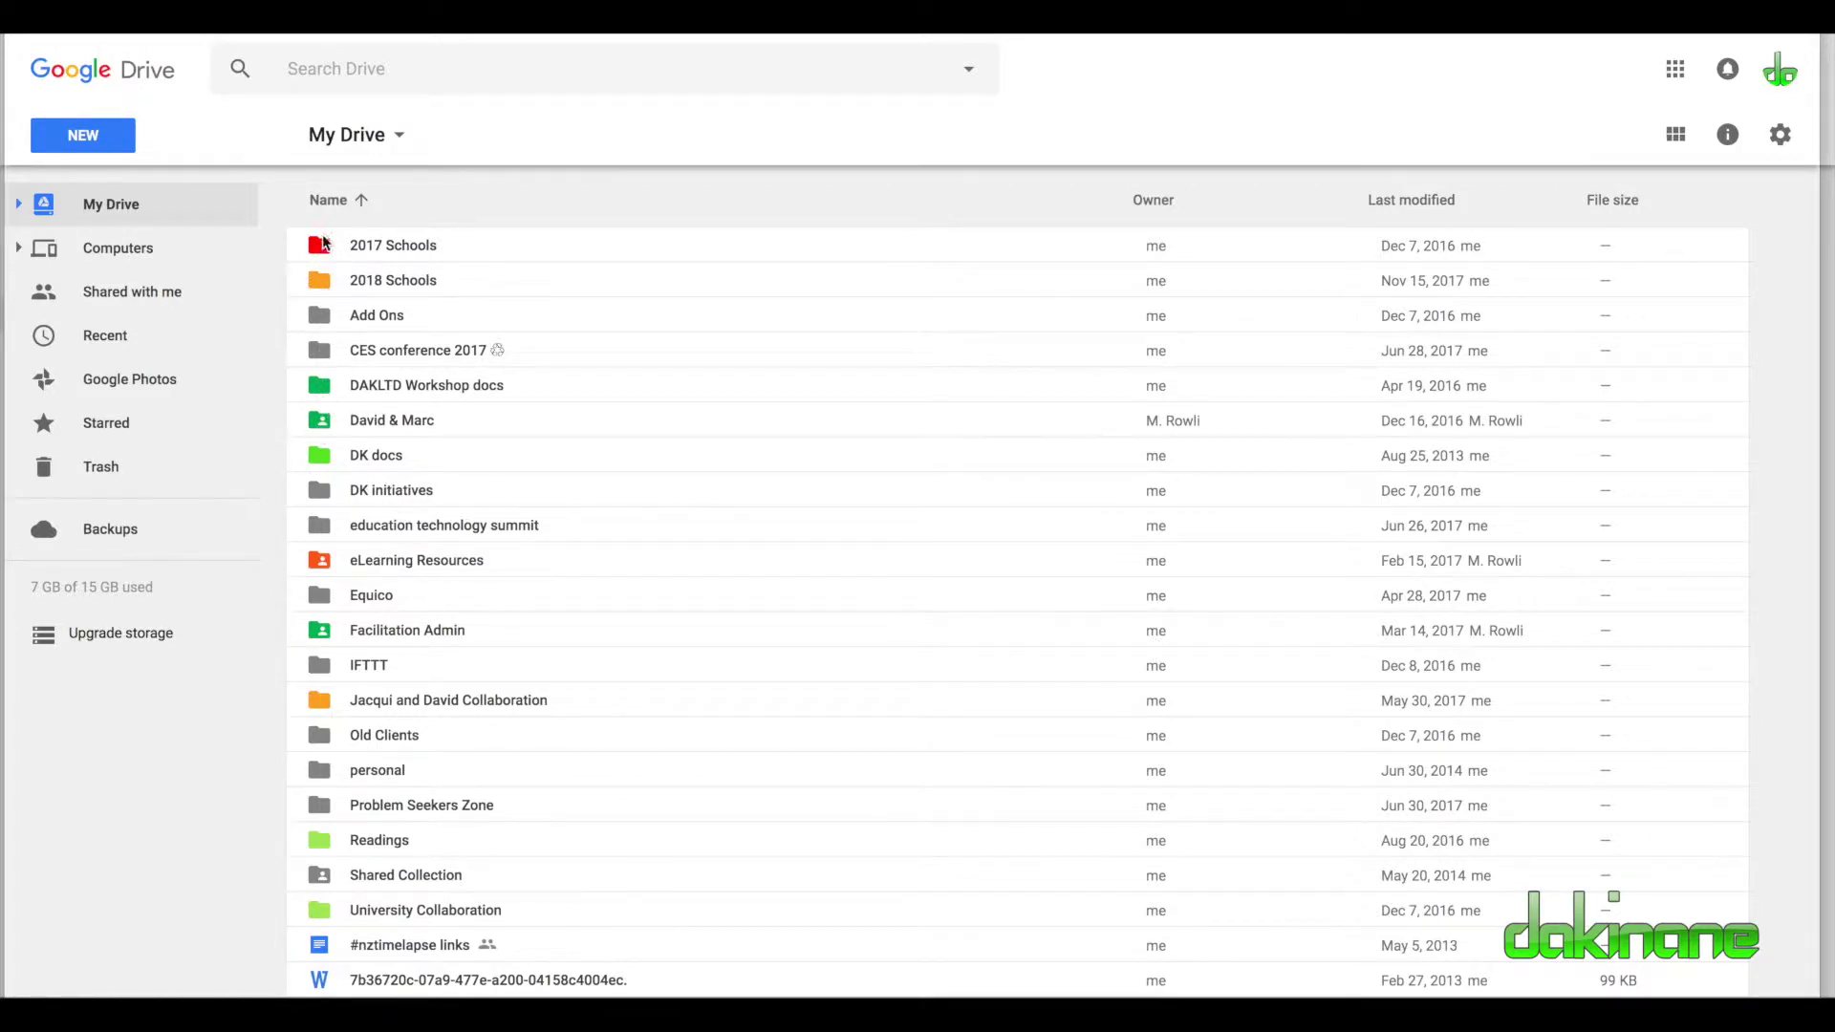
right_click(319, 462)
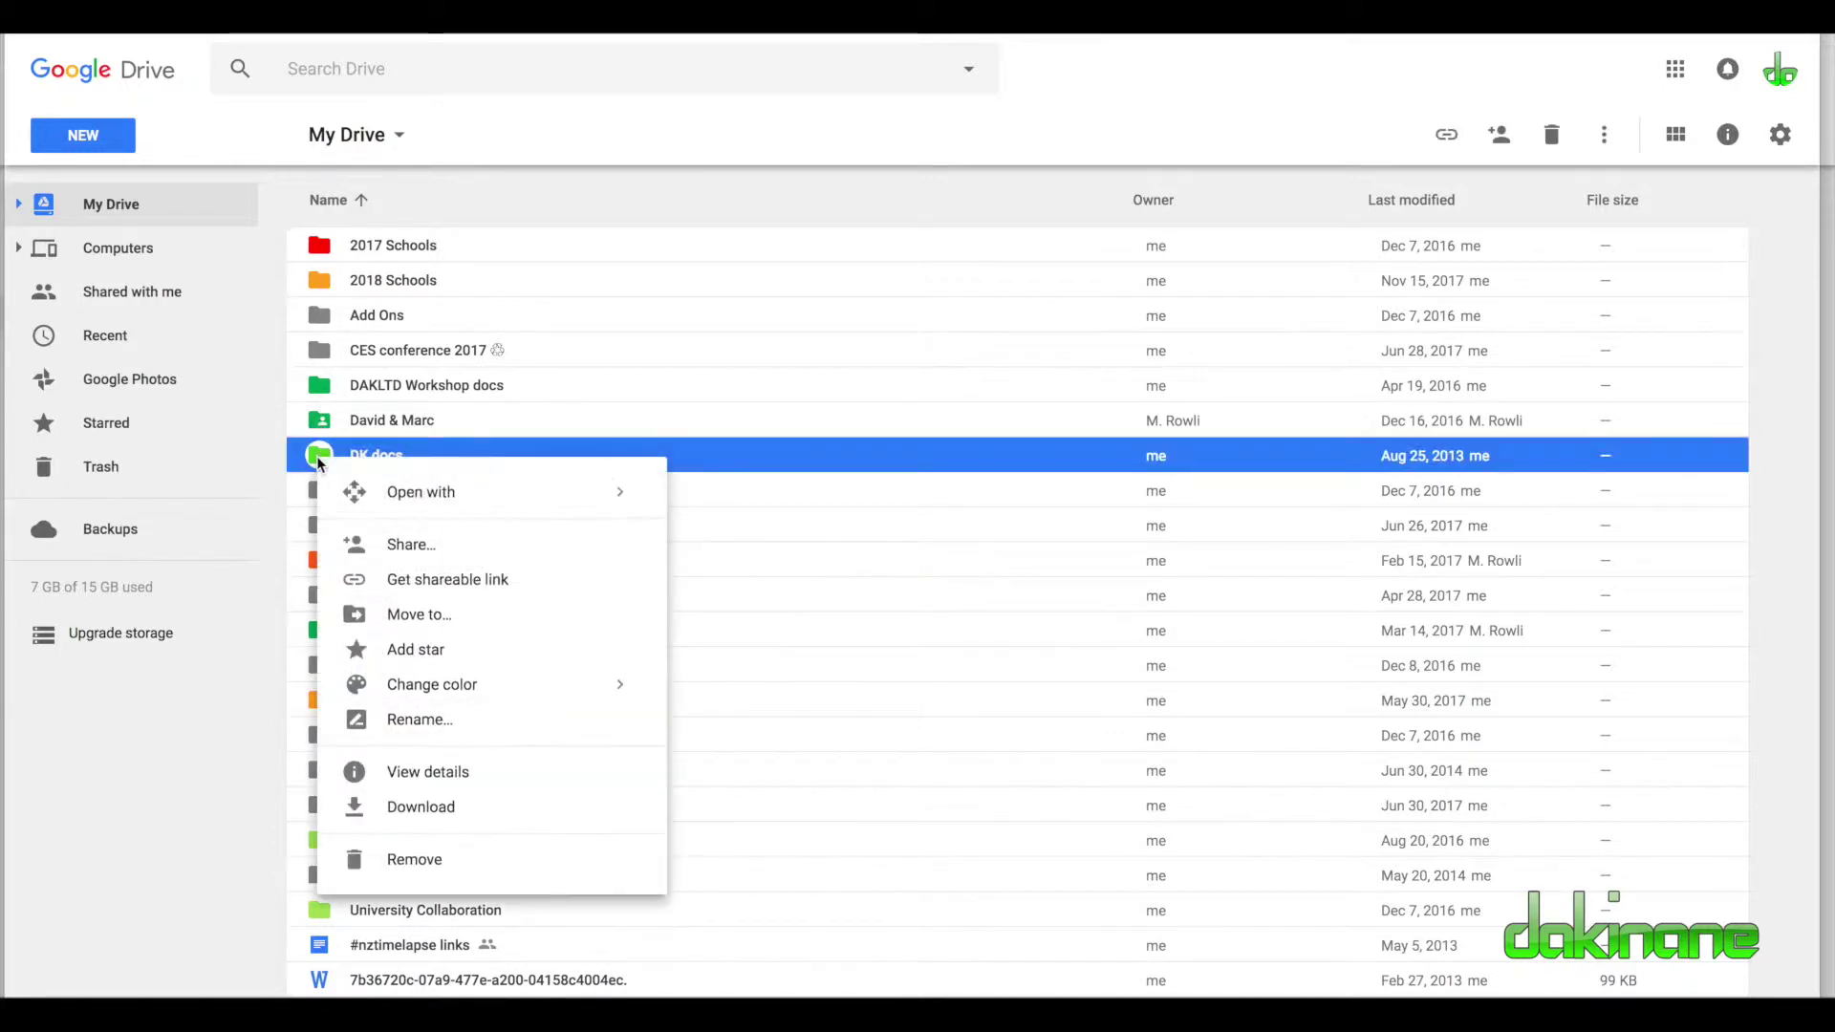
click(400, 545)
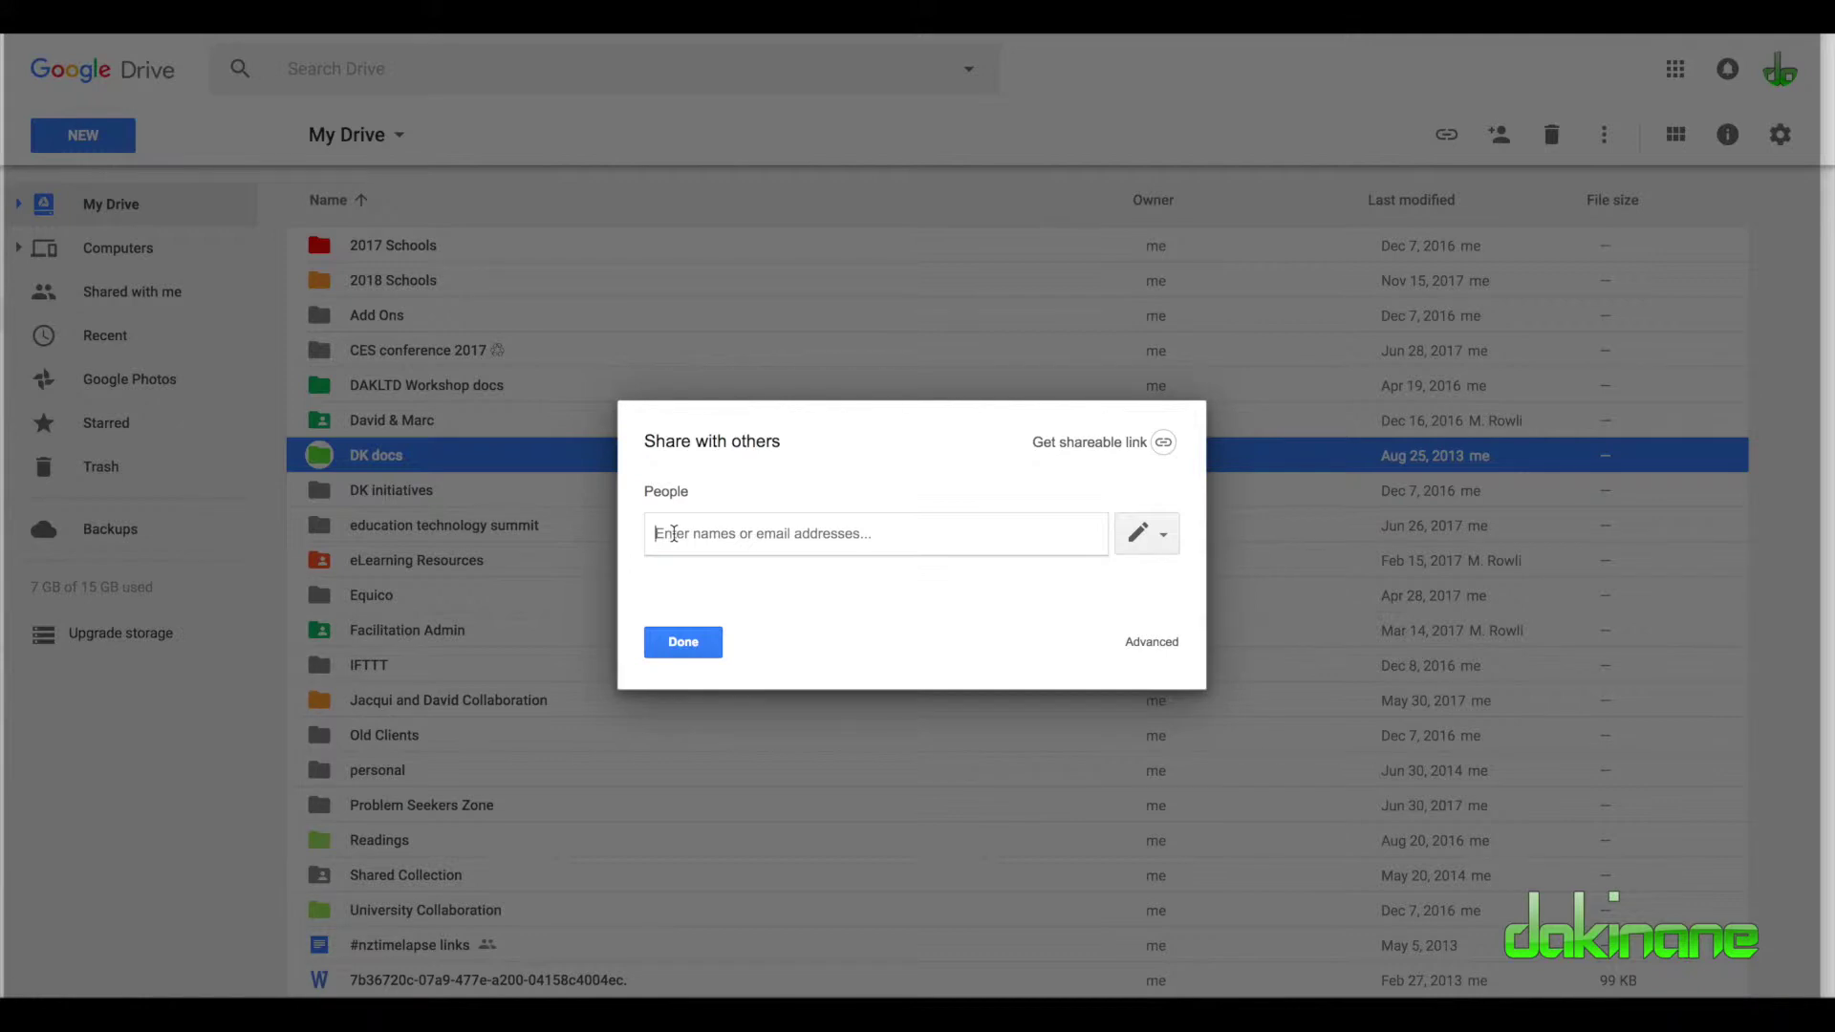
text(marc)
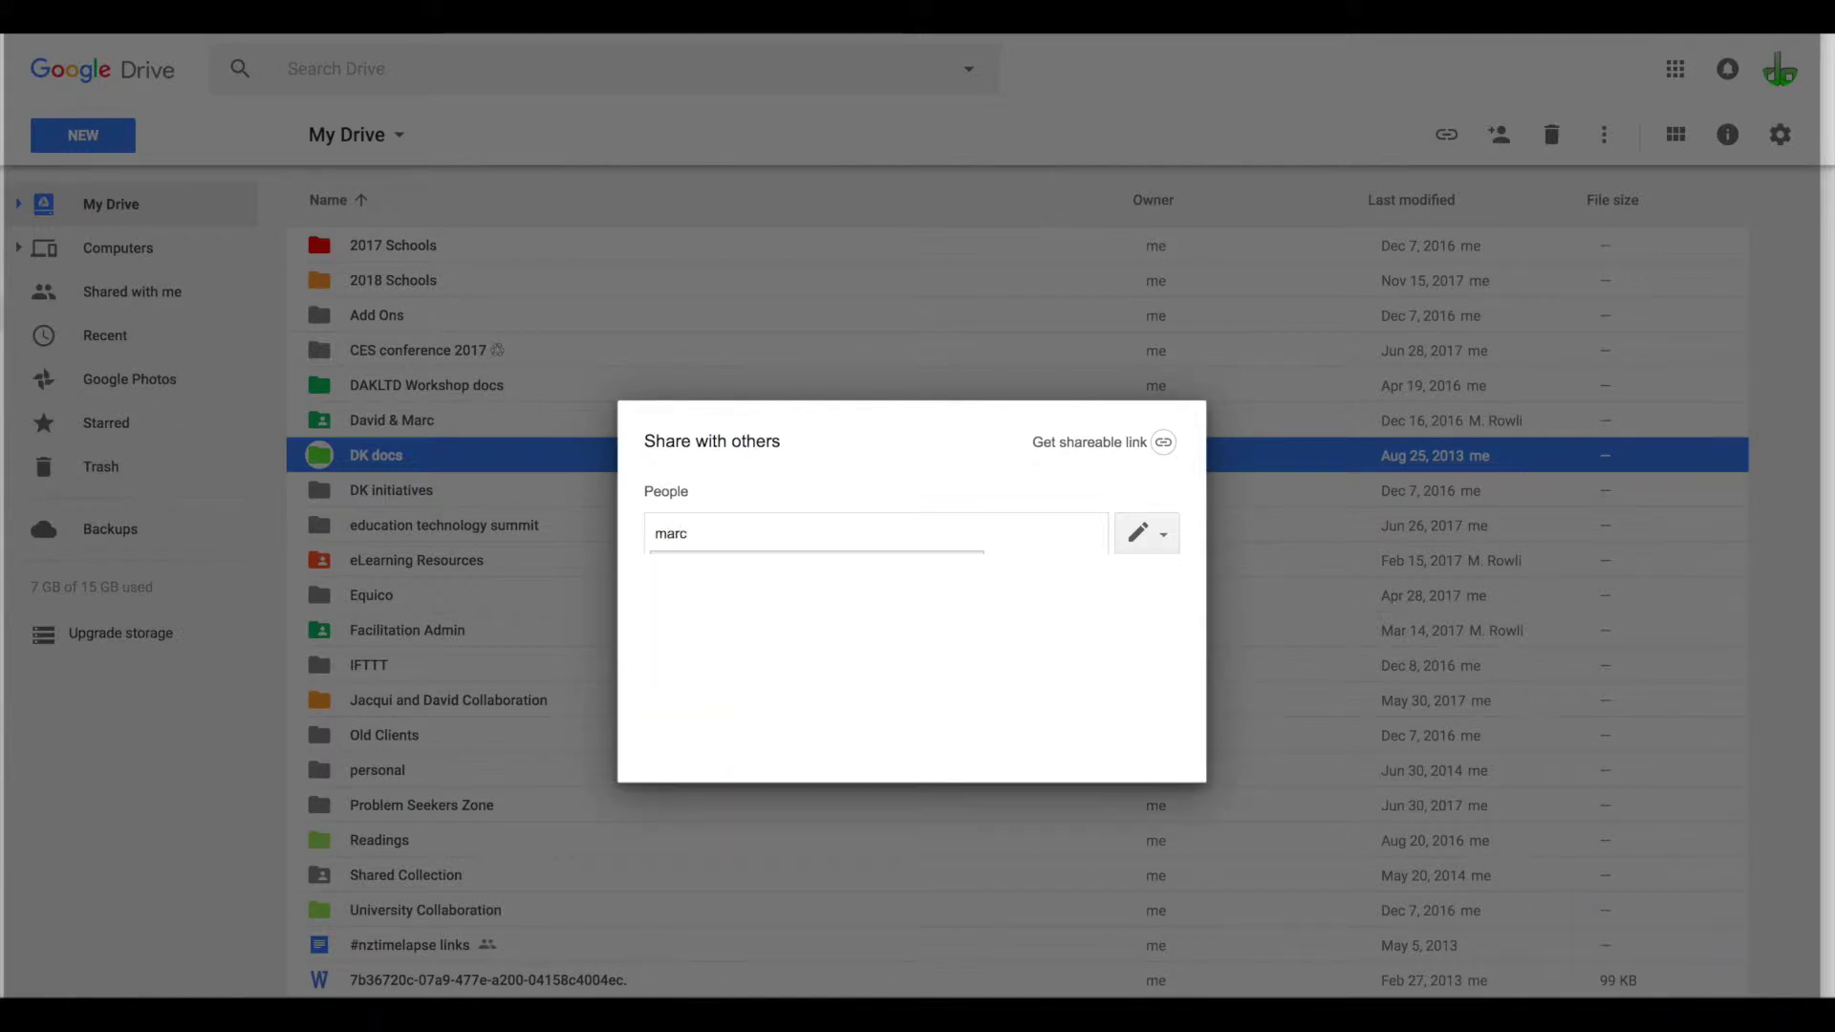
click(778, 566)
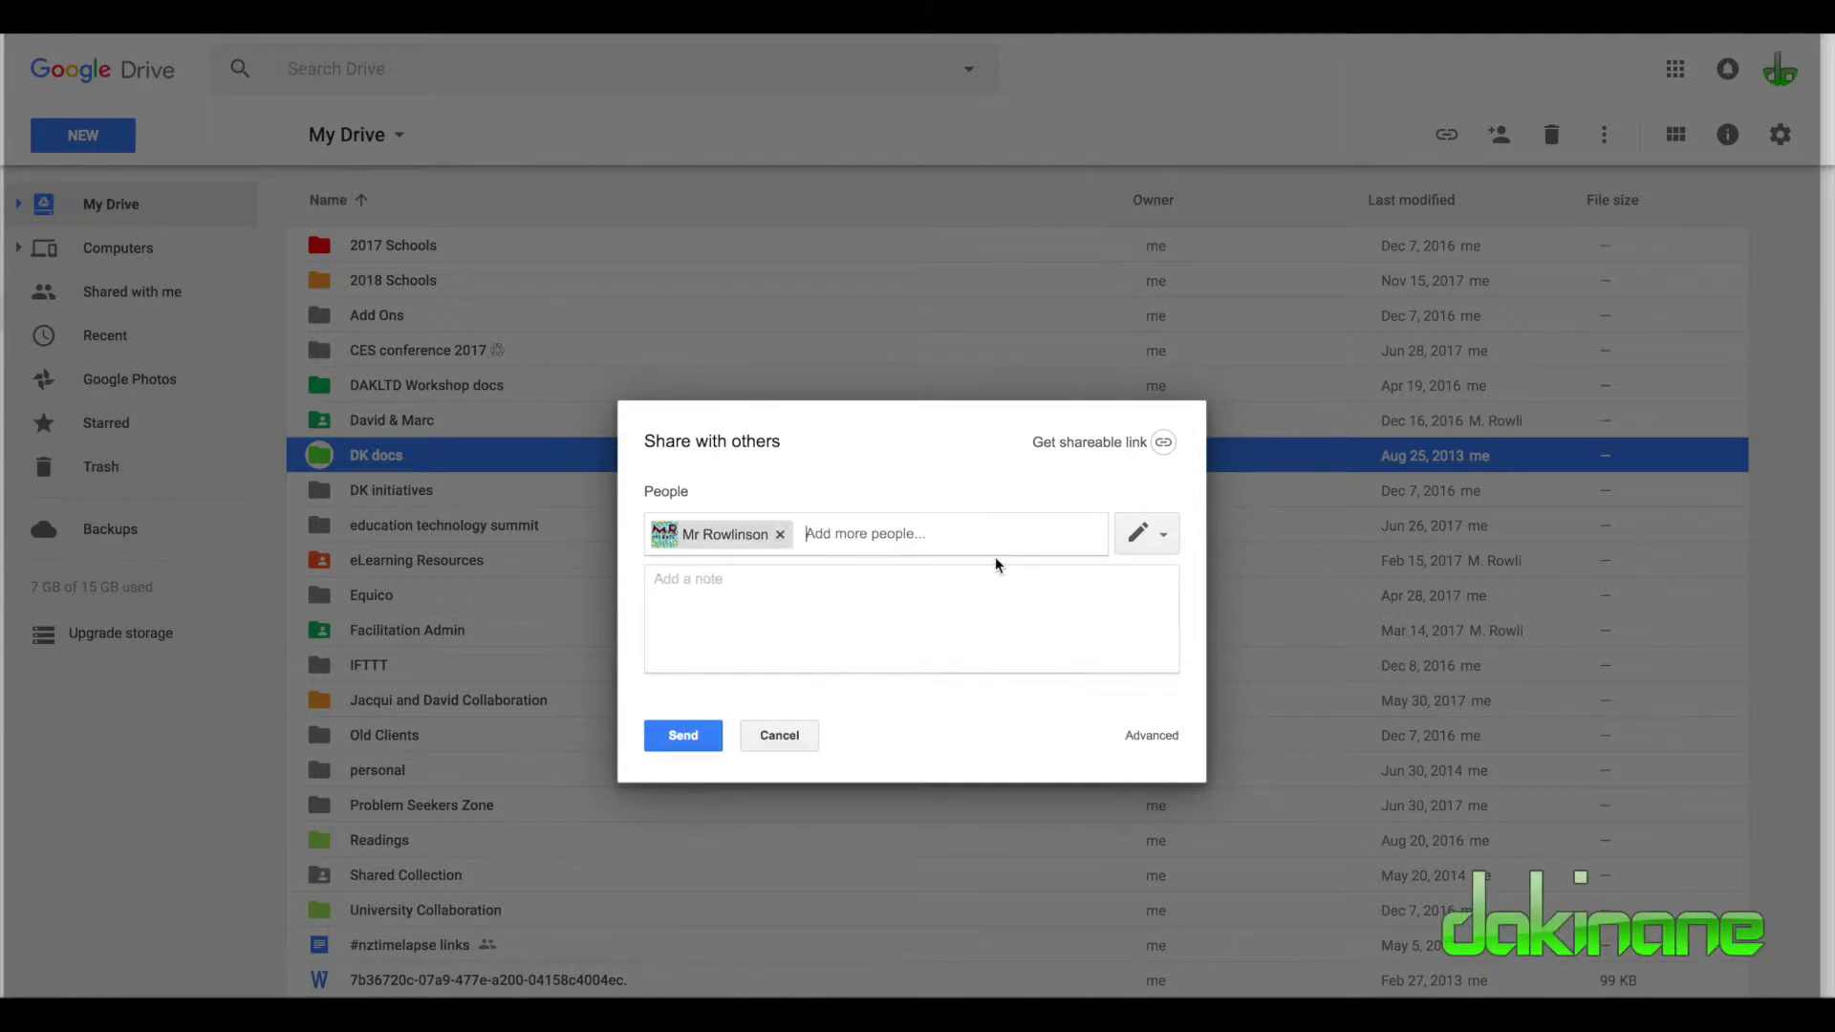
click(1166, 538)
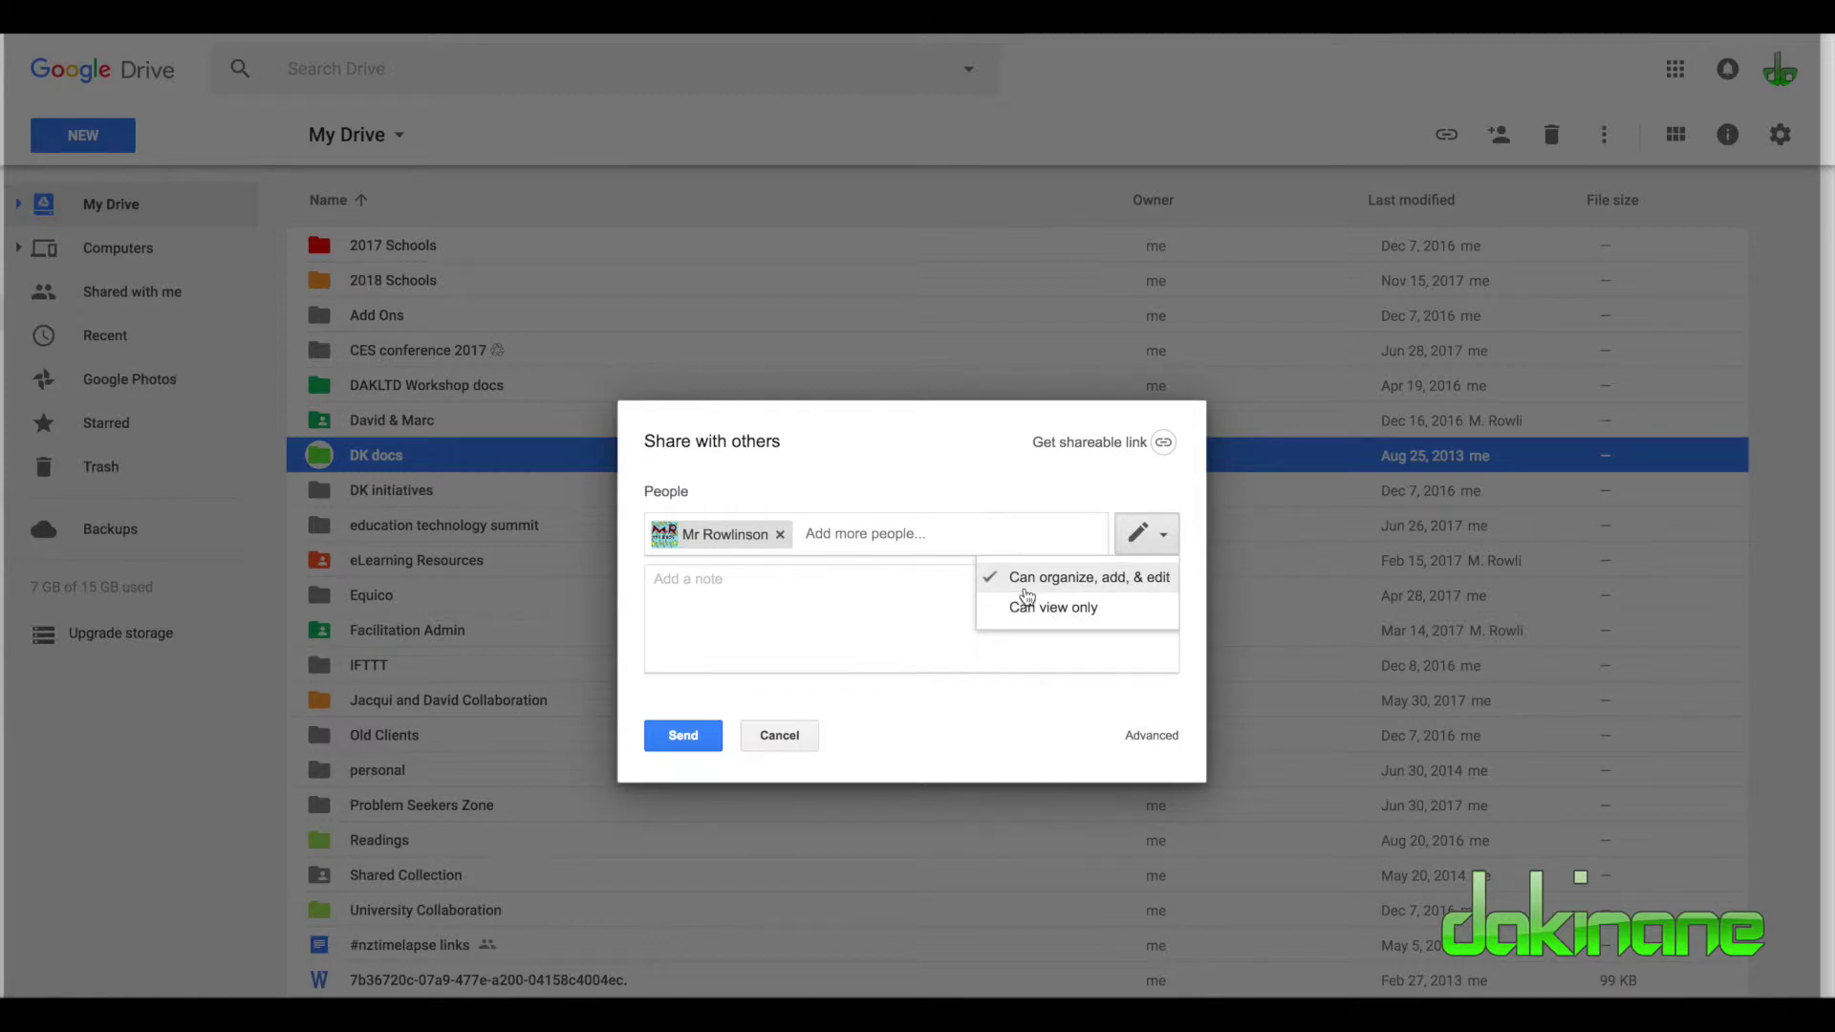
click(792, 744)
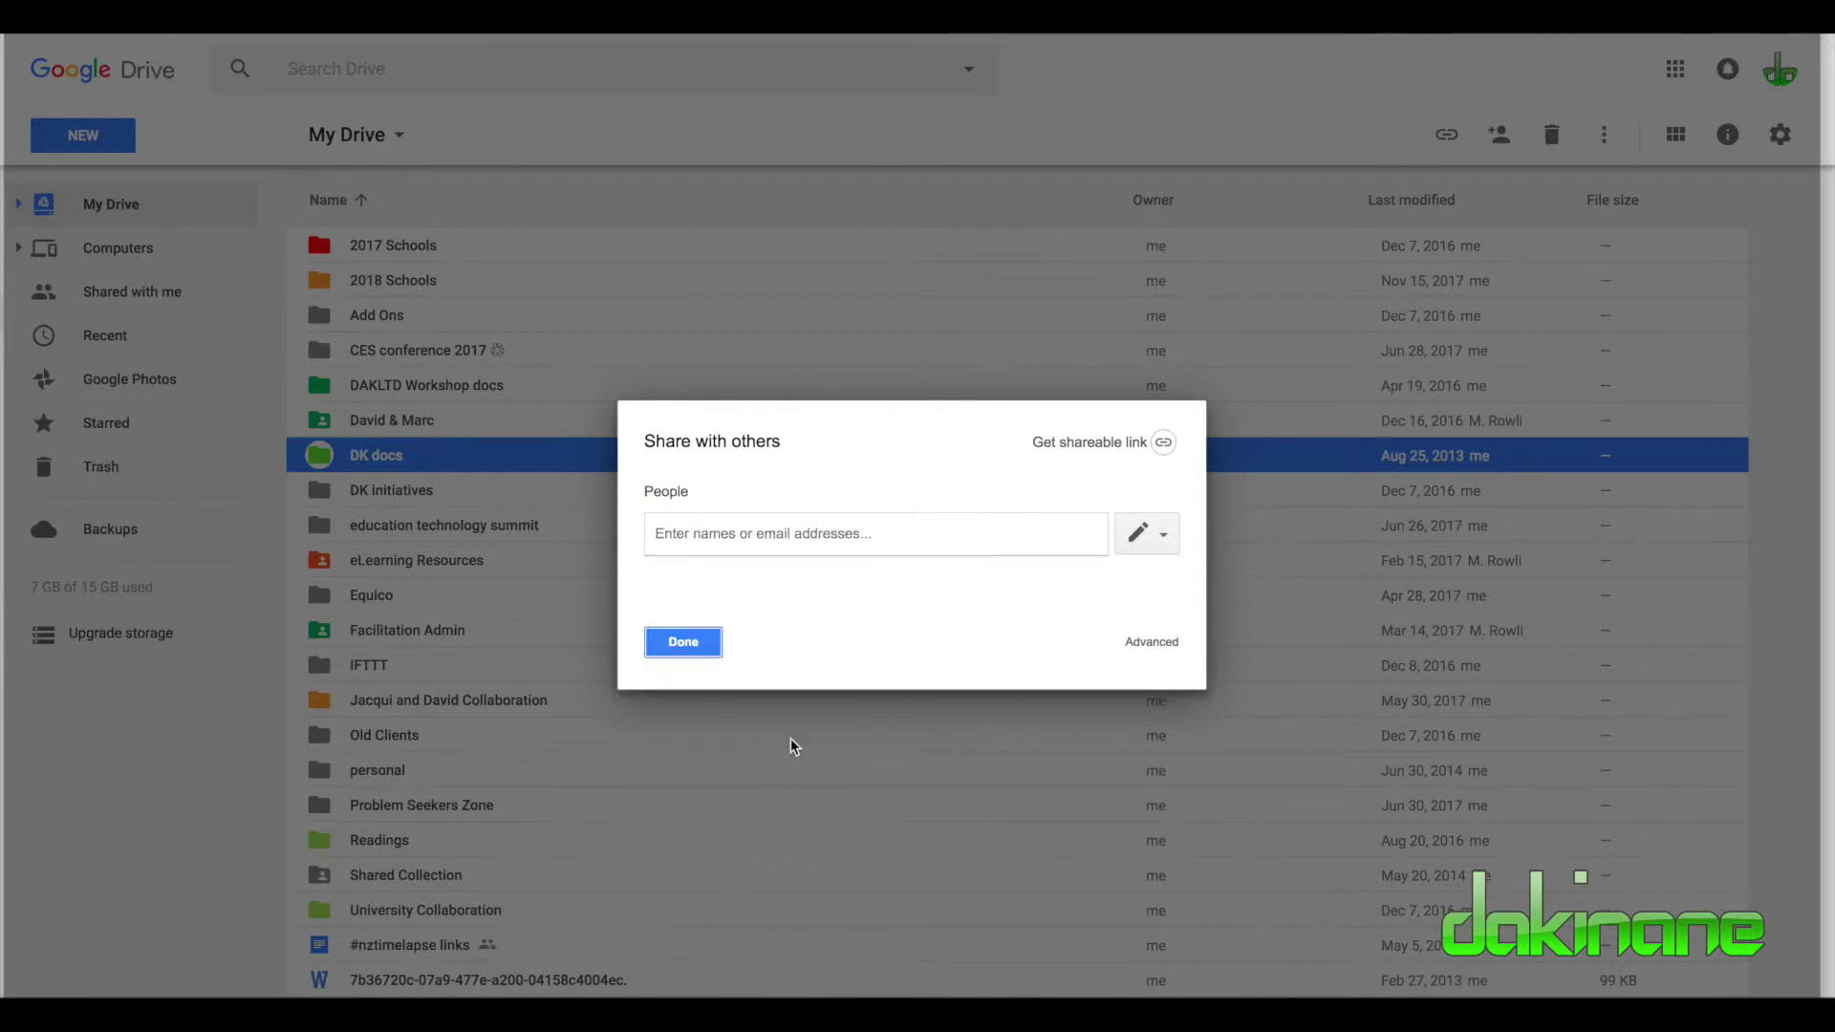
click(676, 645)
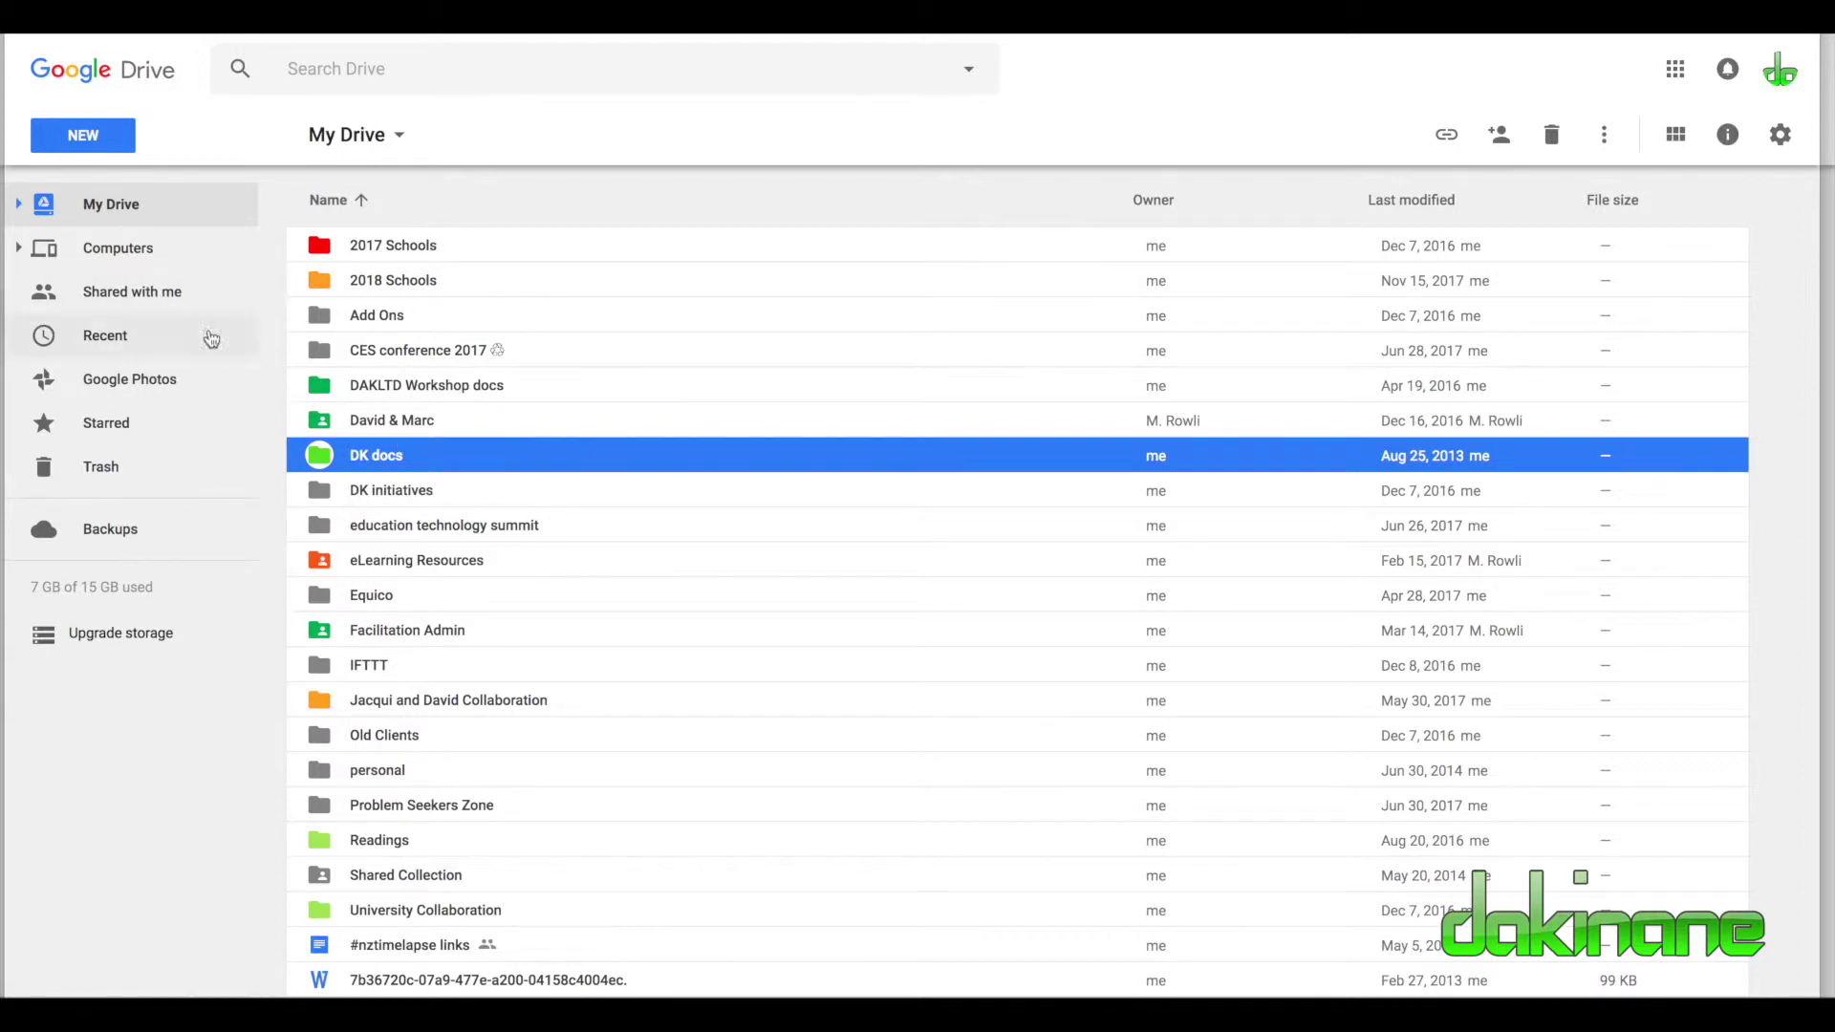
Step: Show the Shared with me list, scroll through it, and expand My Drive's folder tree
click(127, 296)
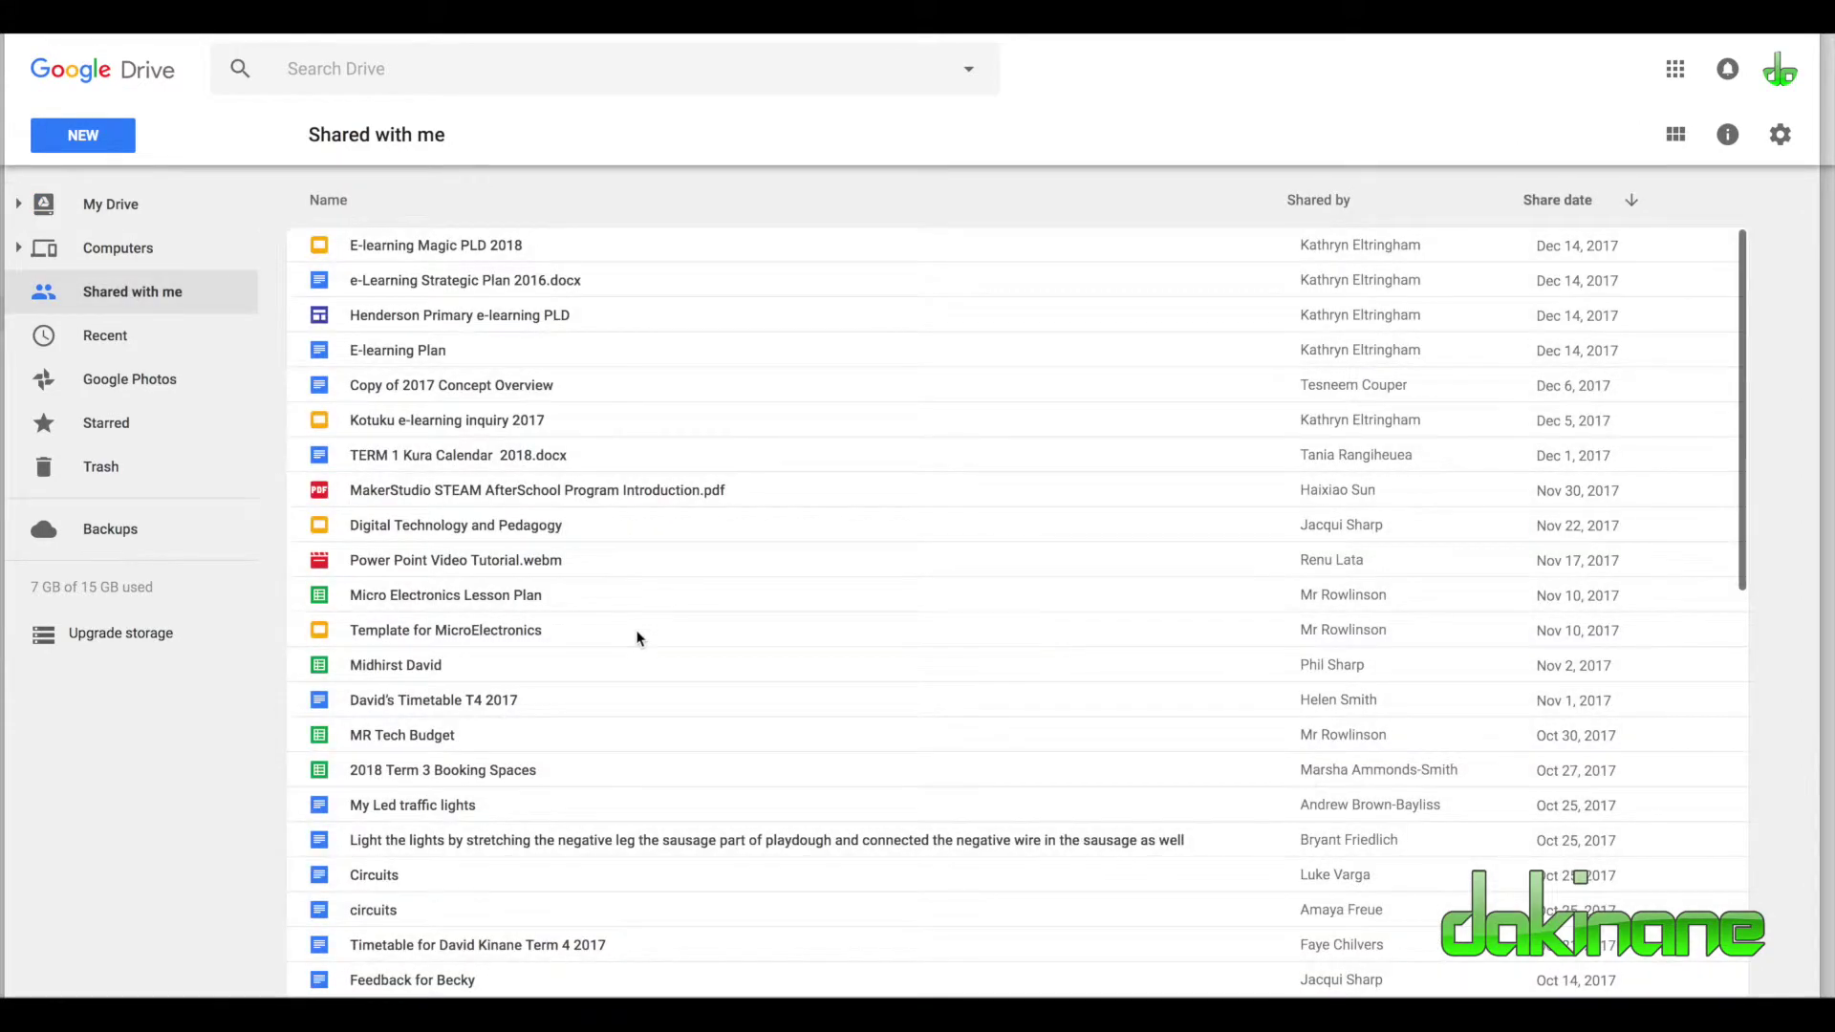
scroll(638, 639, down, 10)
scroll(639, 638, up, 10)
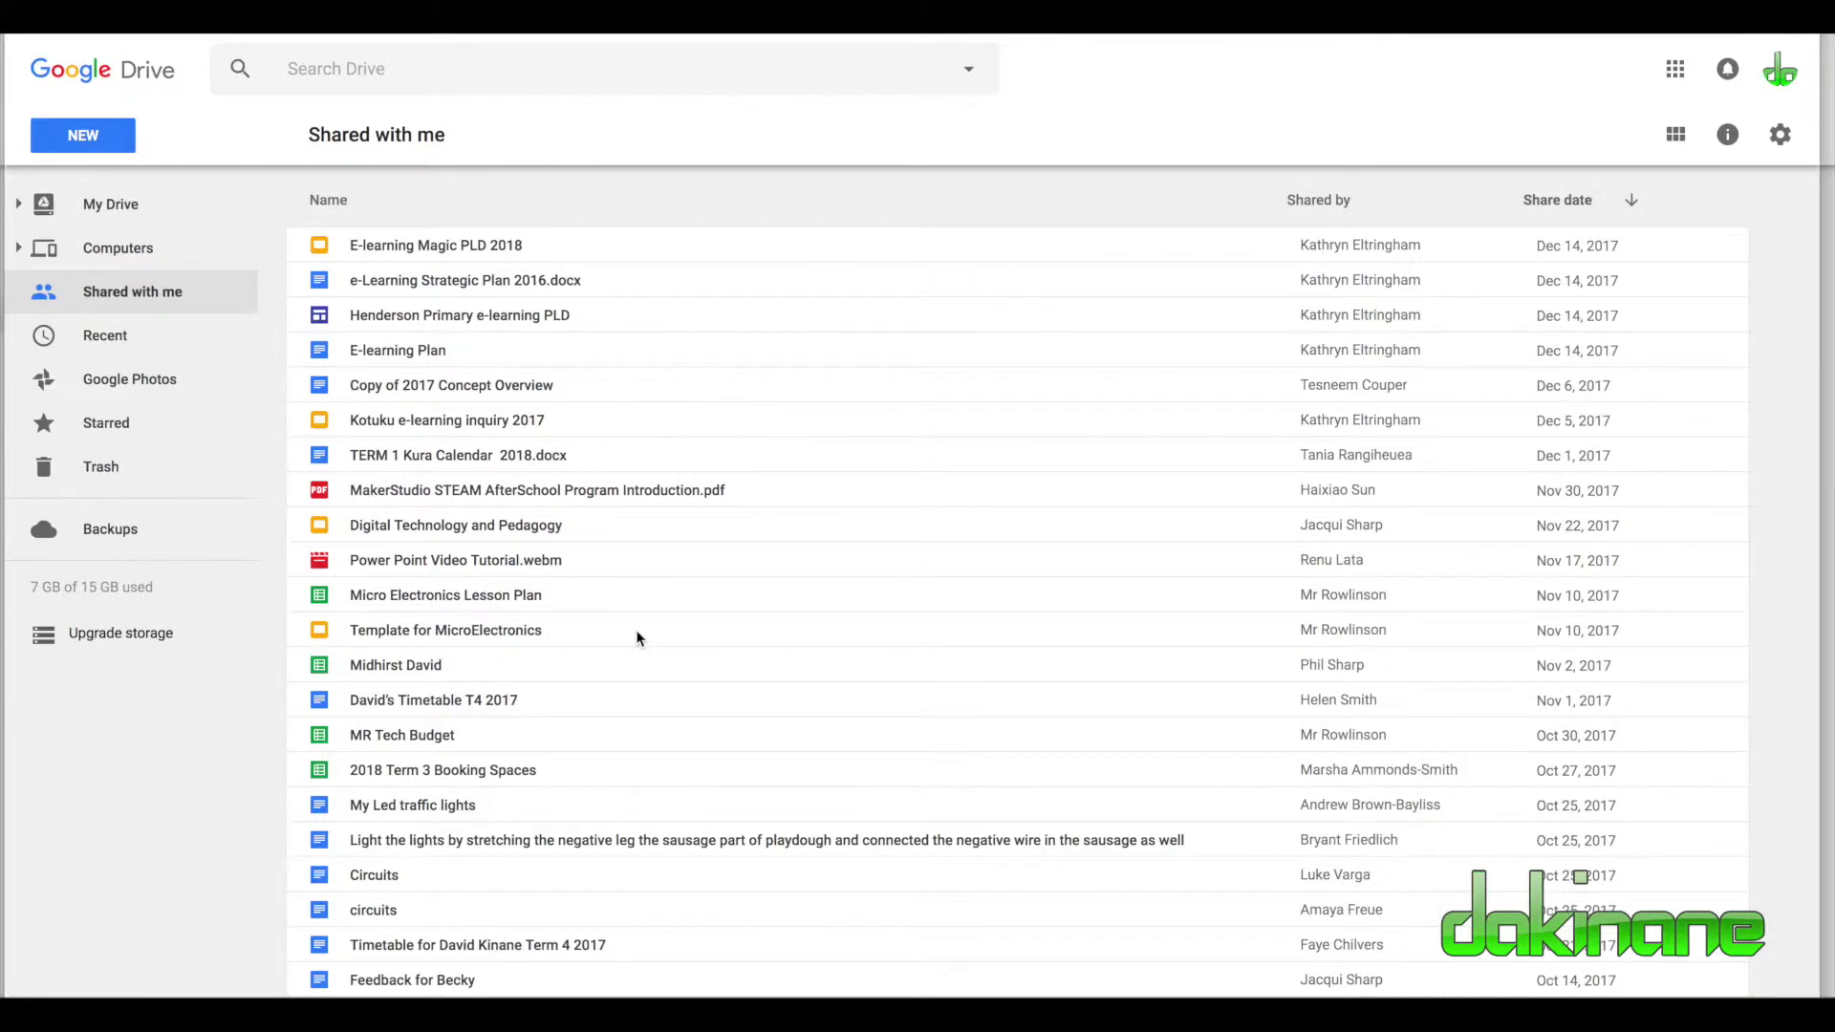
scroll(638, 639, down, 9)
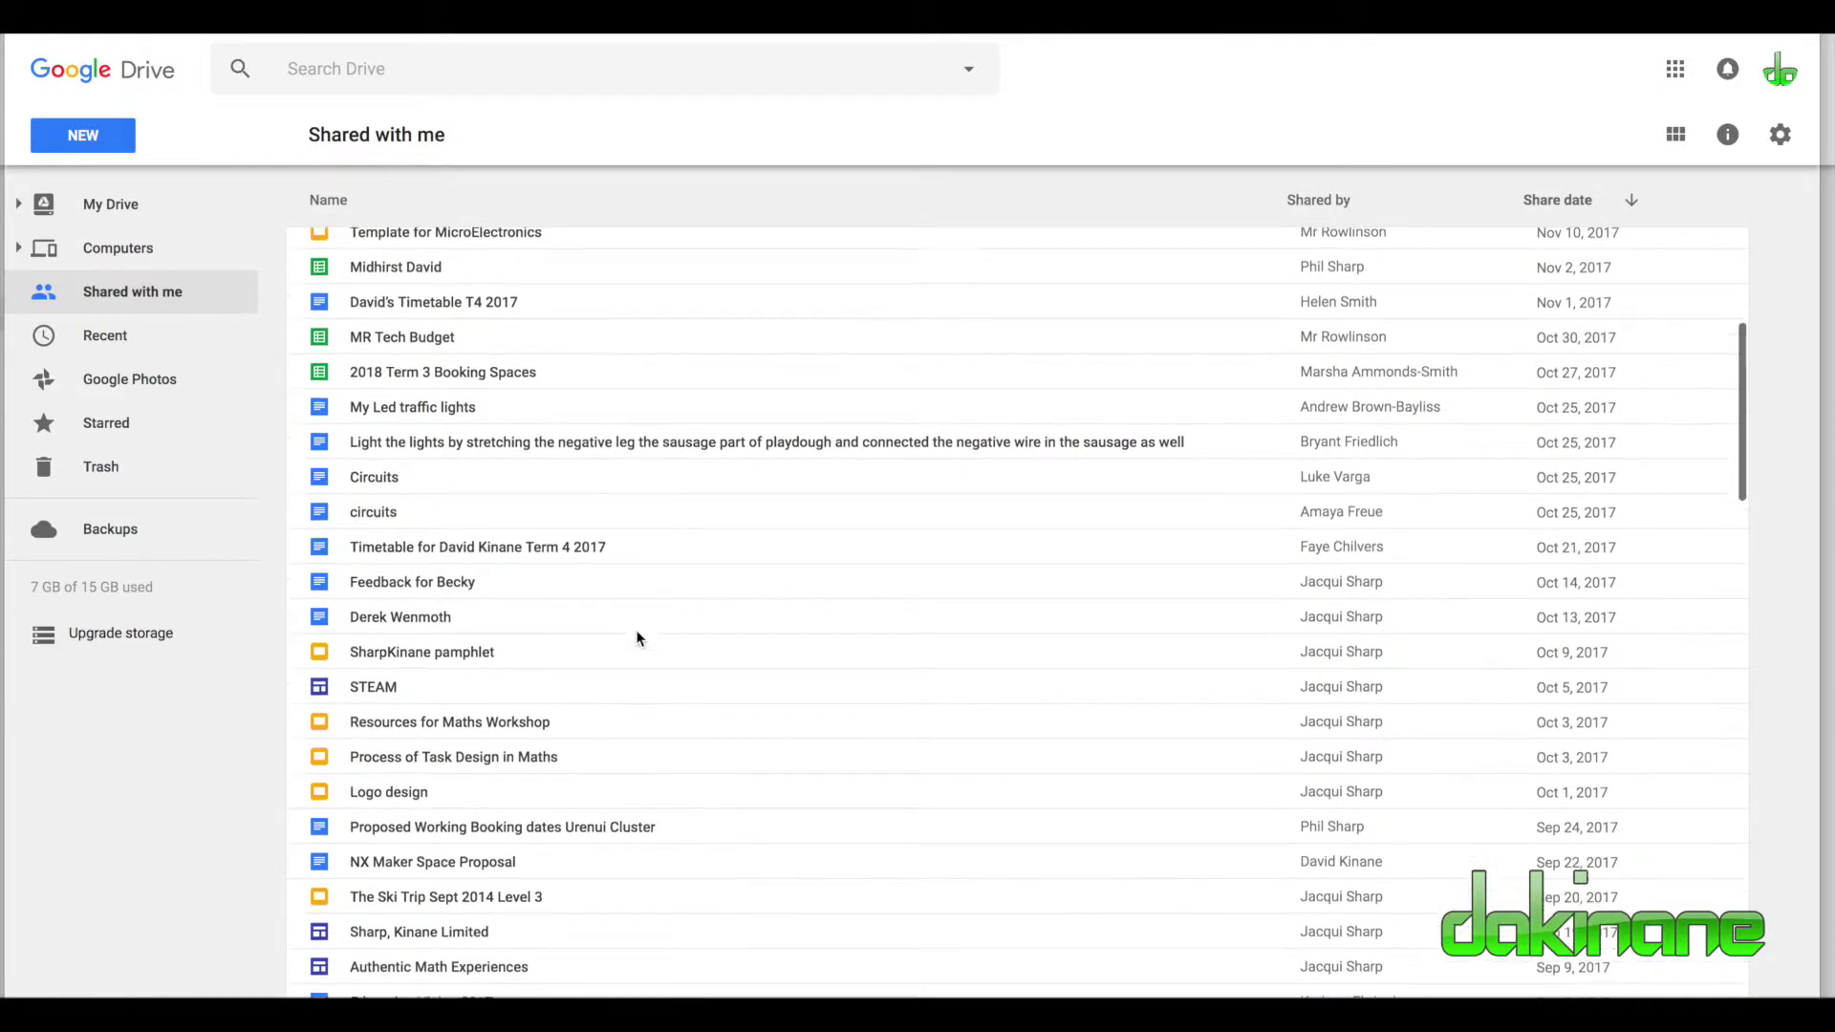
scroll(638, 638, down, 9)
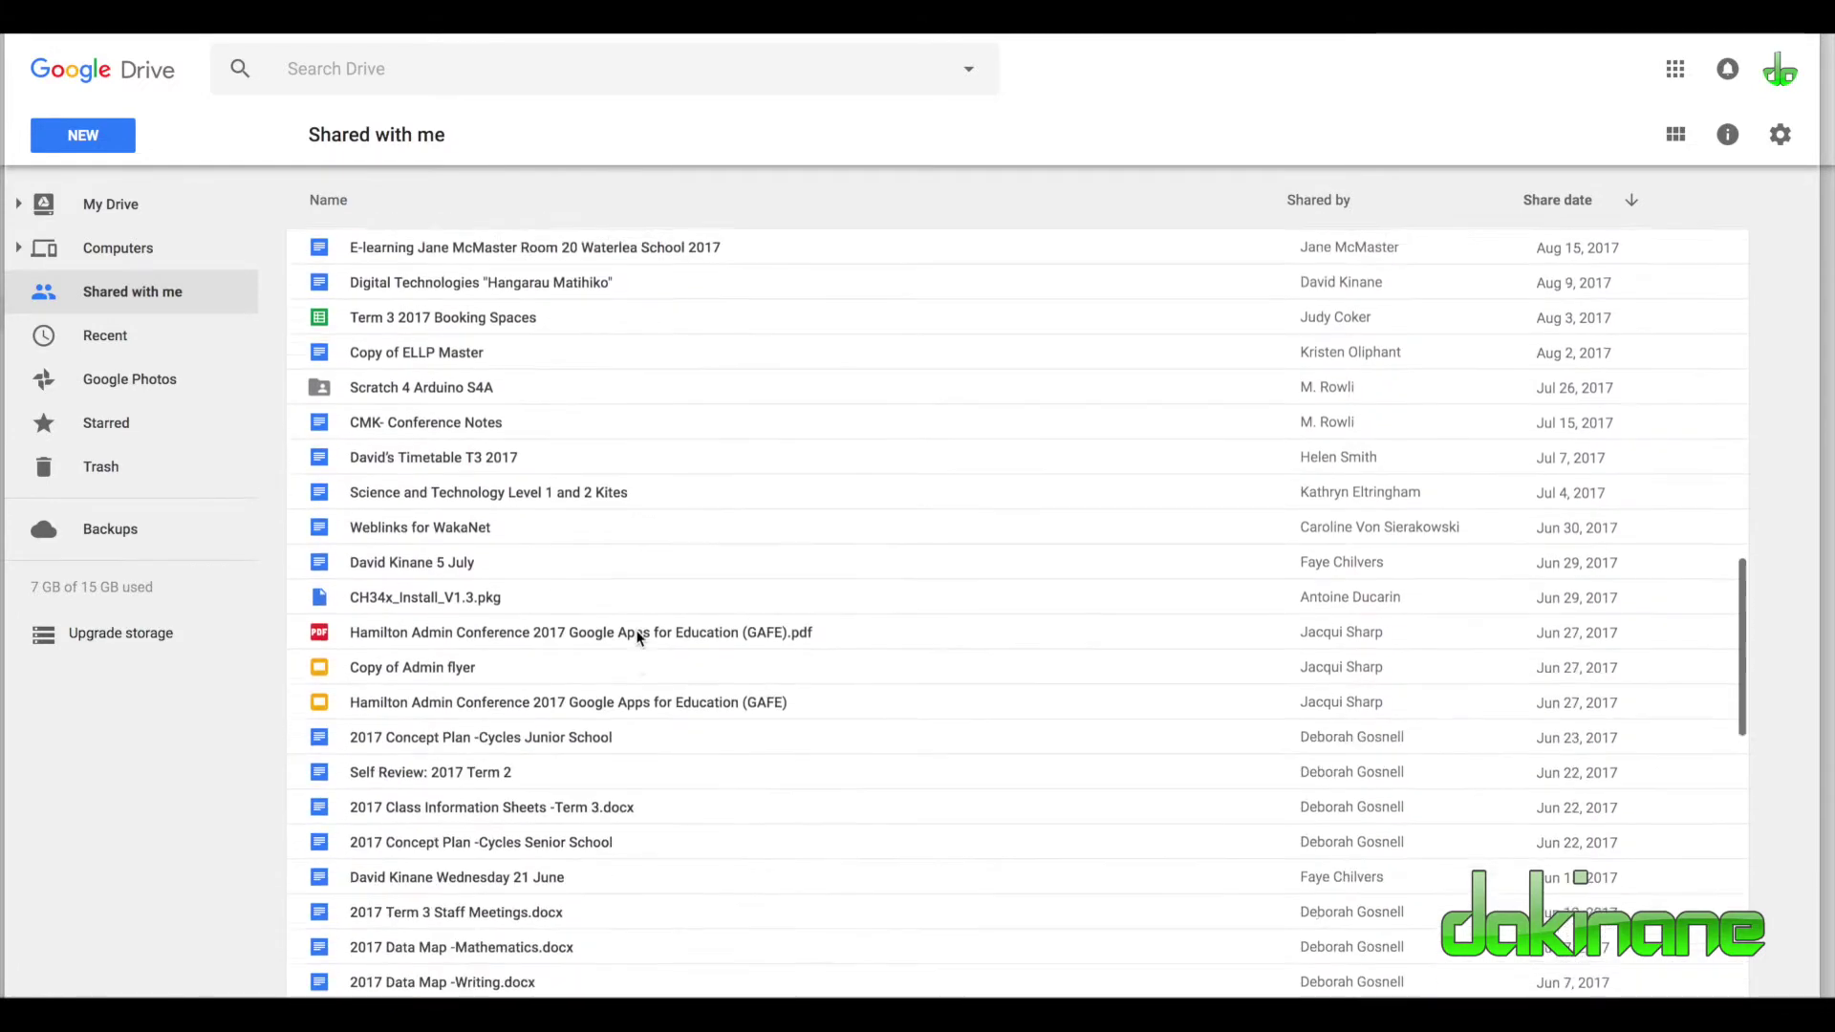
scroll(638, 638, down, 10)
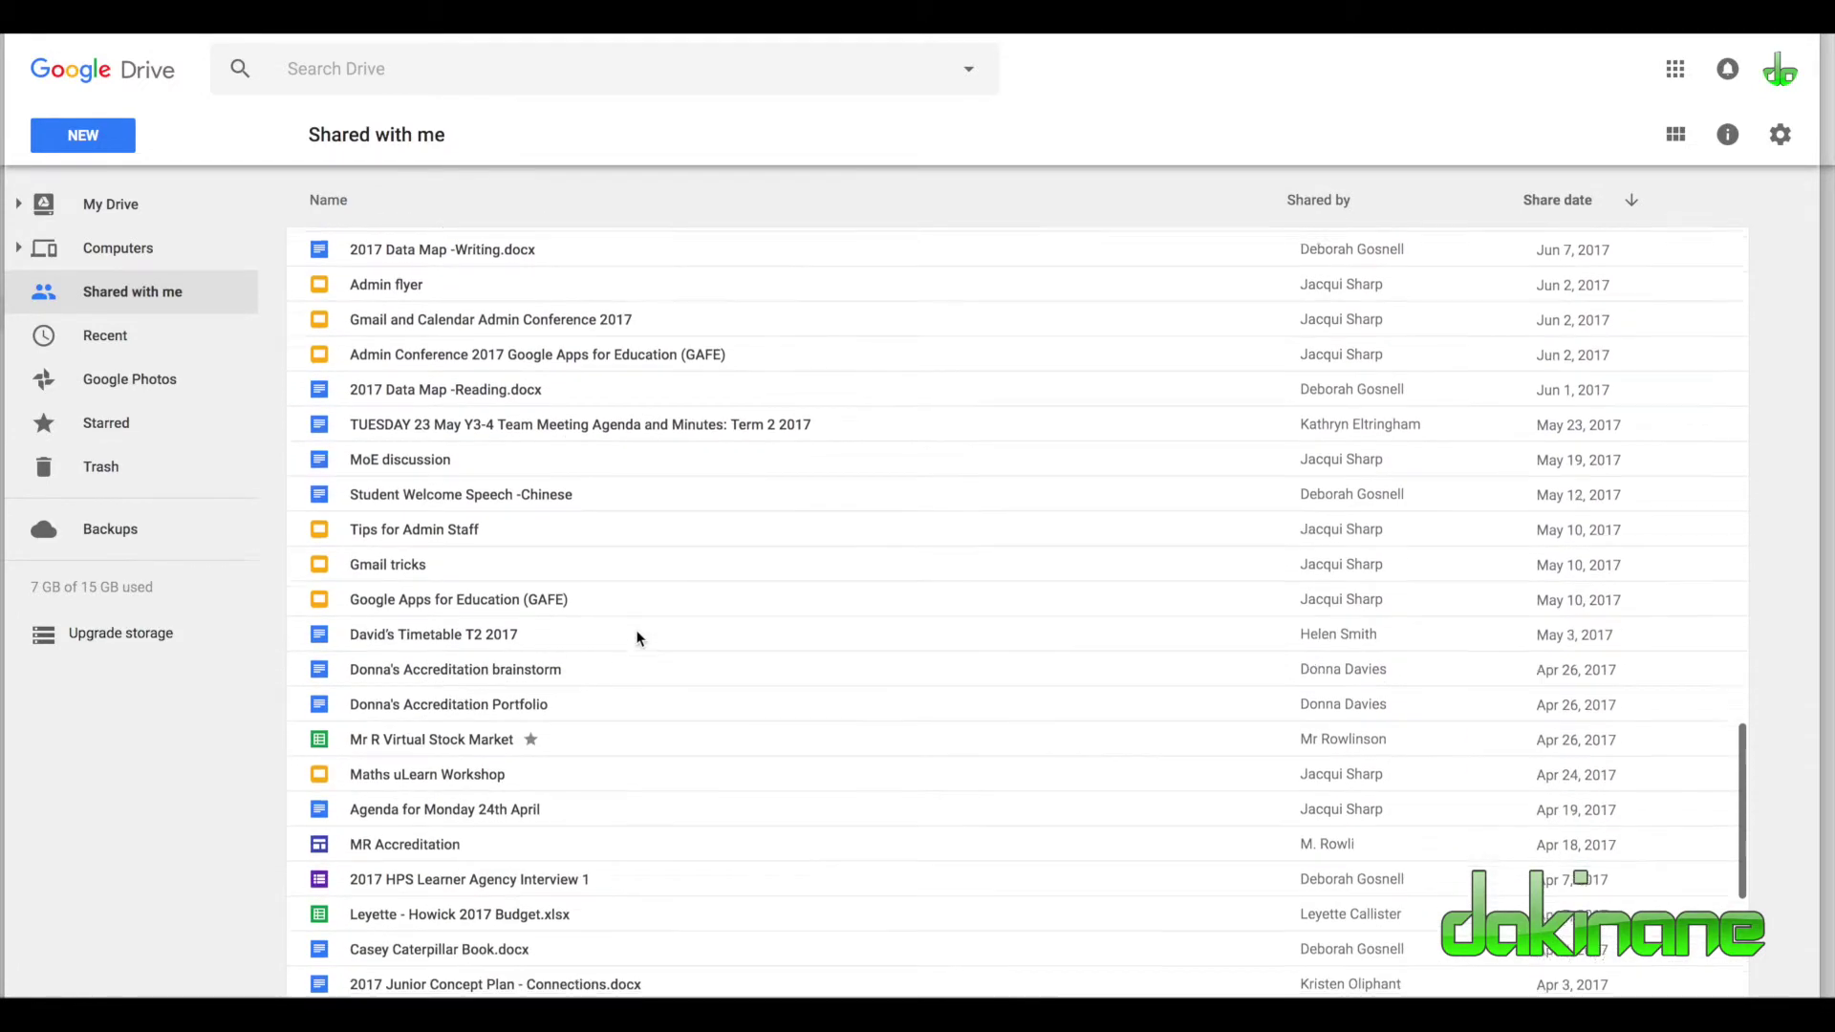
scroll(639, 638, up, 20)
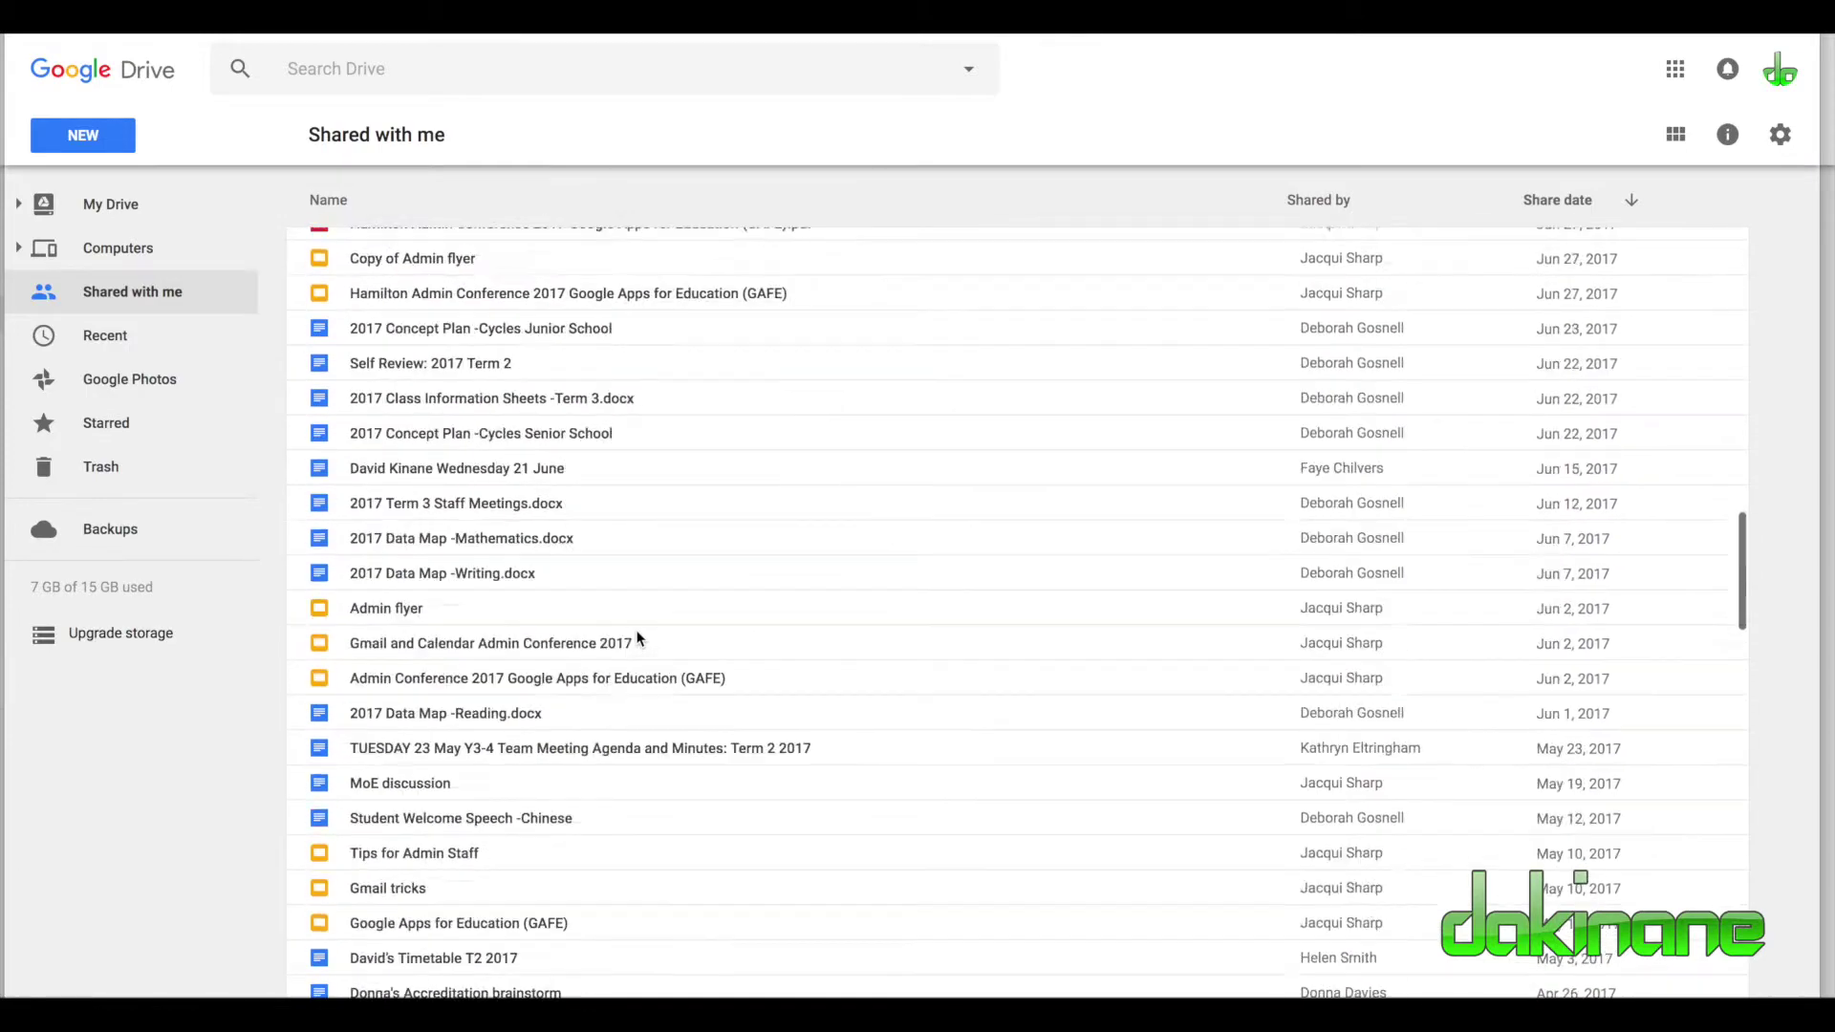
scroll(638, 638, up, 2)
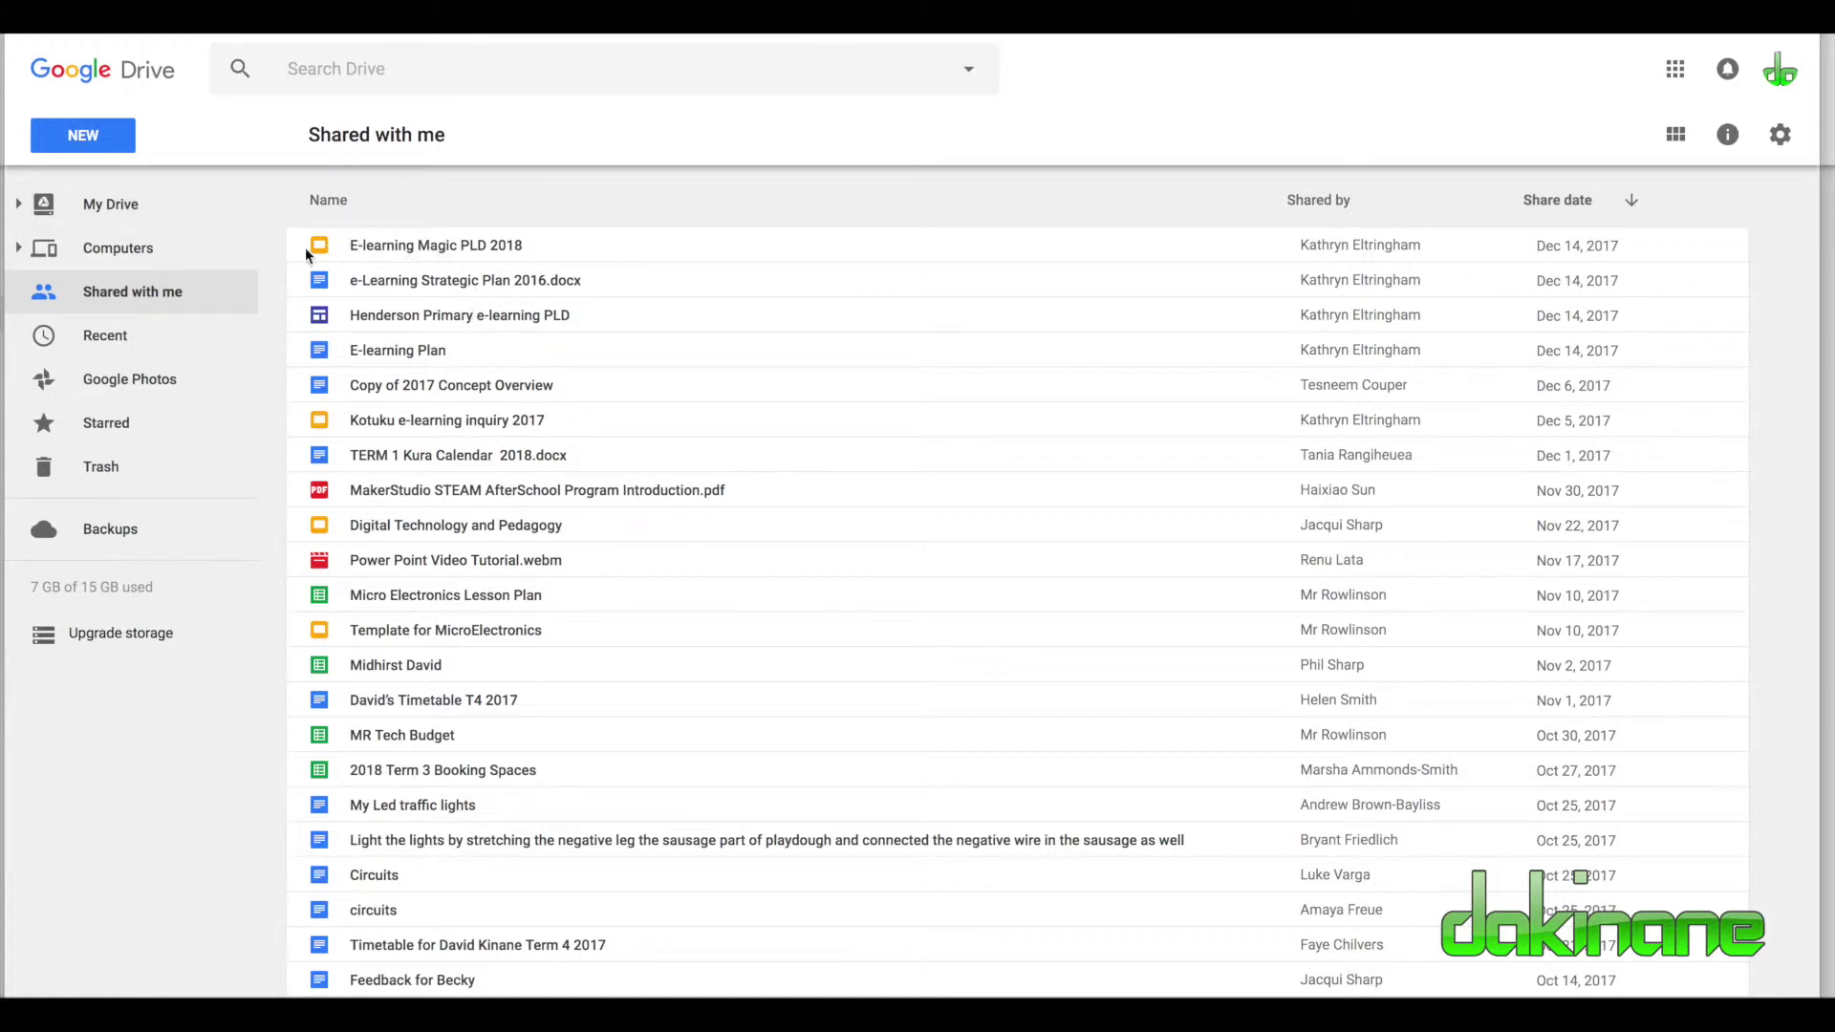
click(18, 204)
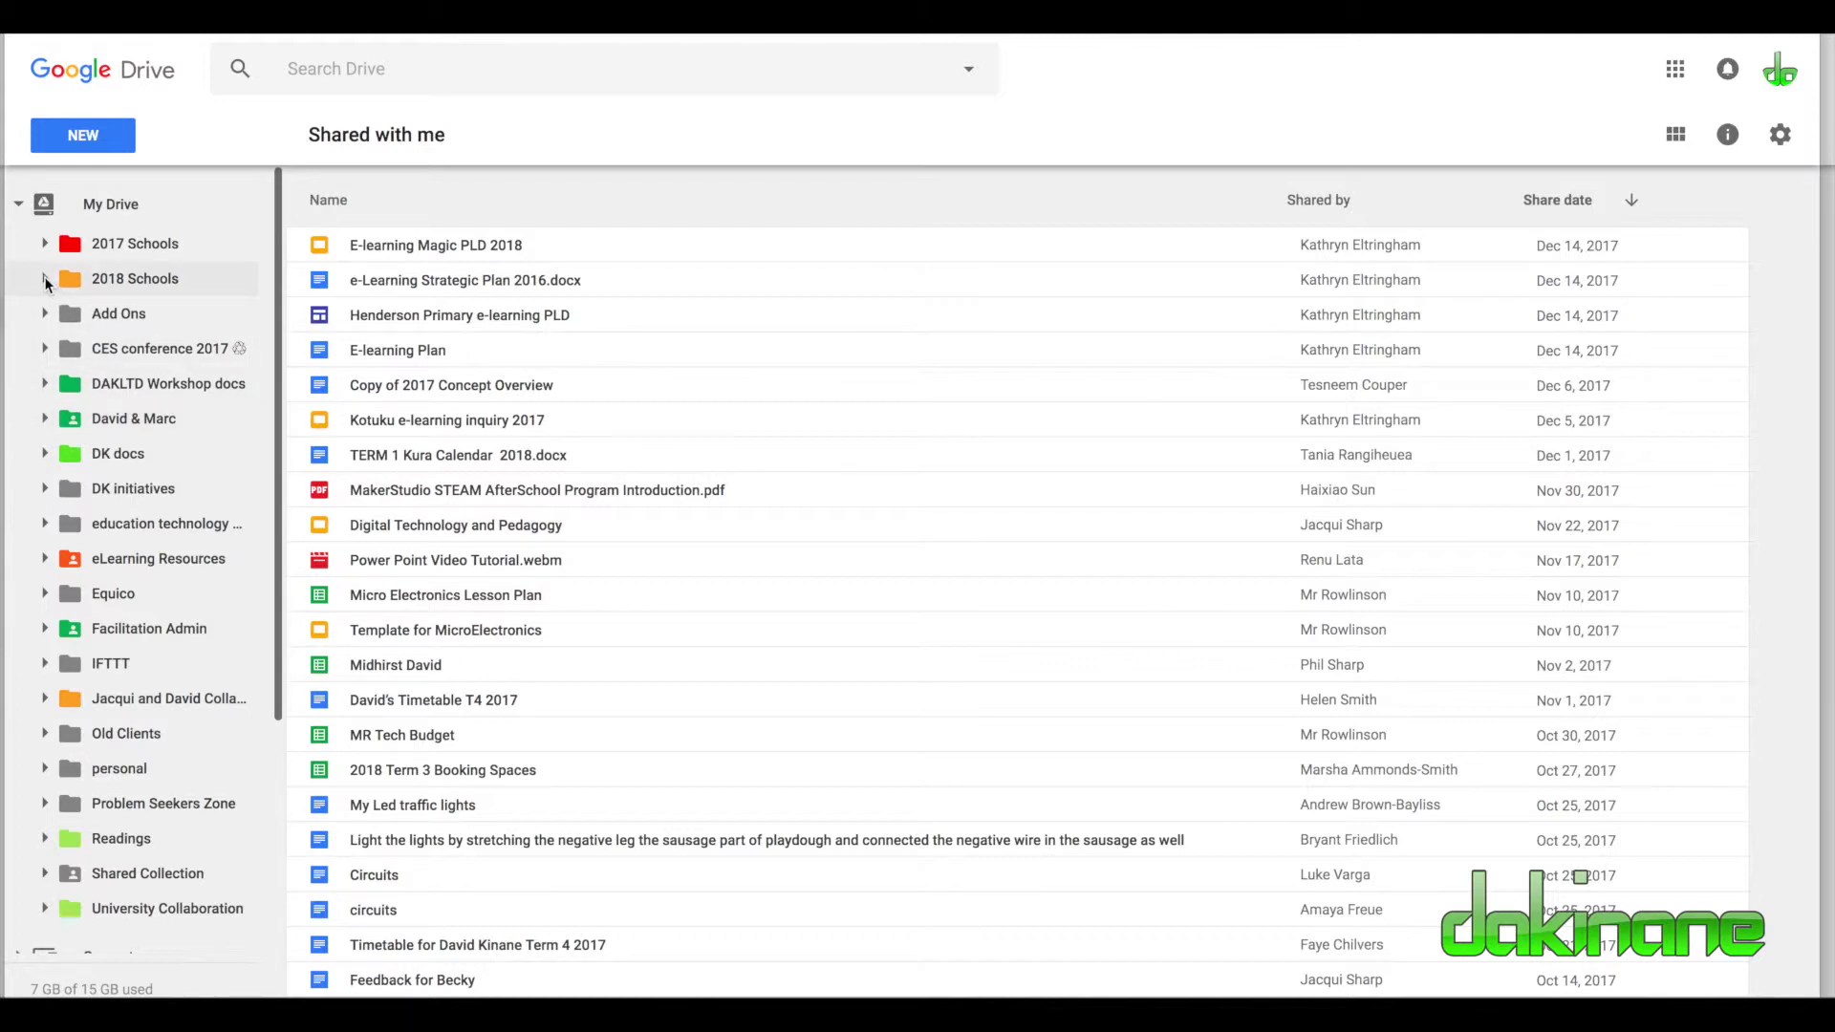
Step: Expand 2018 Schools > Henderson in the sidebar and drag E-learning Magic PLD 2018 into Term 1
click(45, 279)
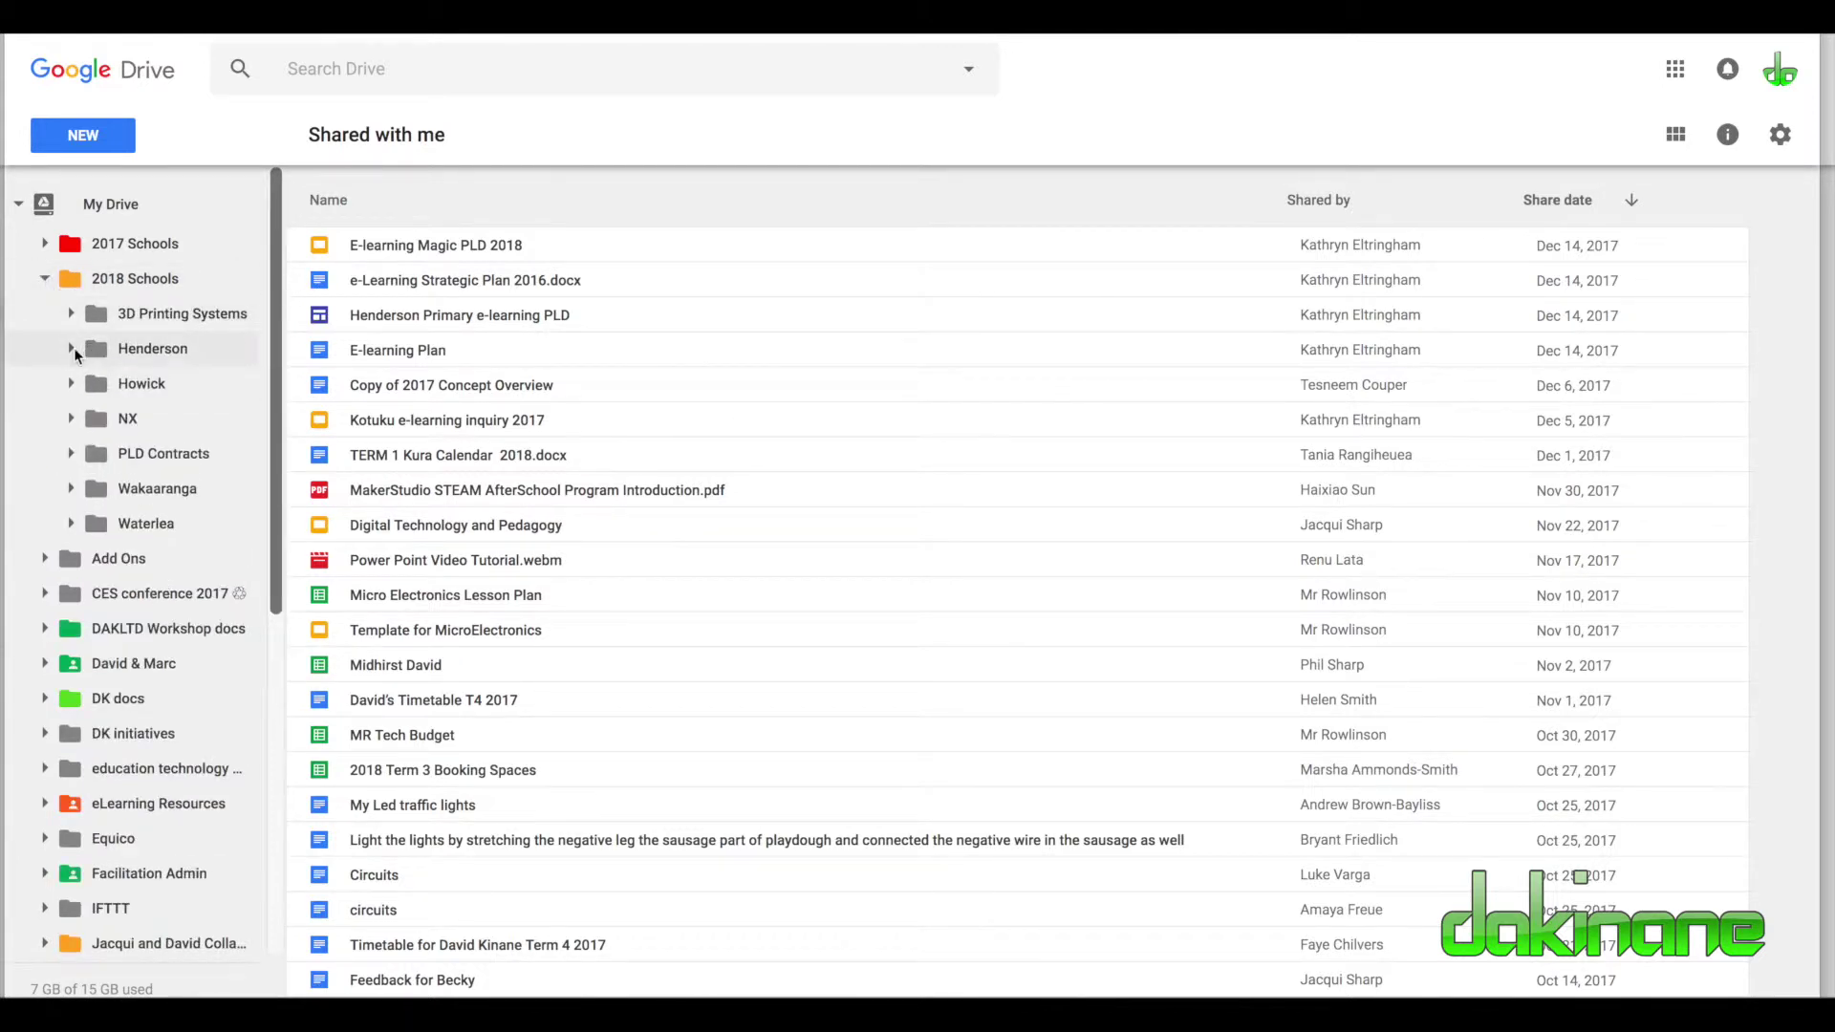
click(72, 350)
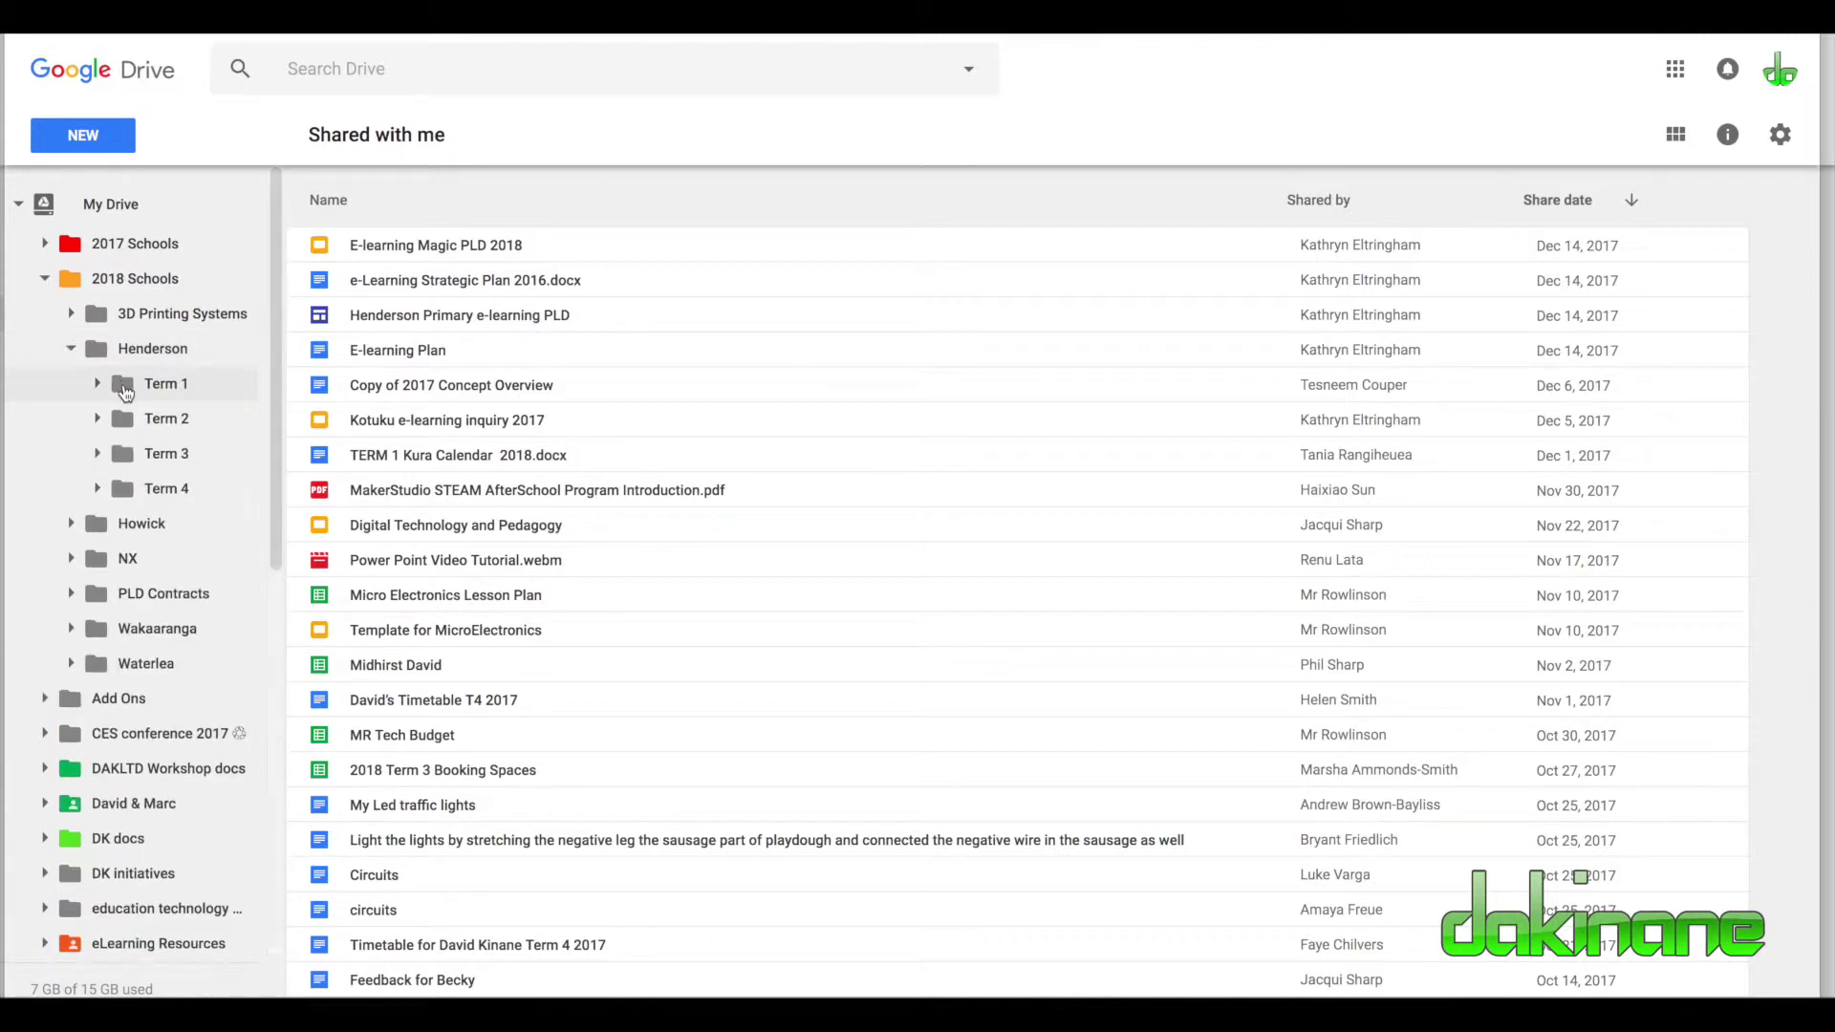
click(125, 392)
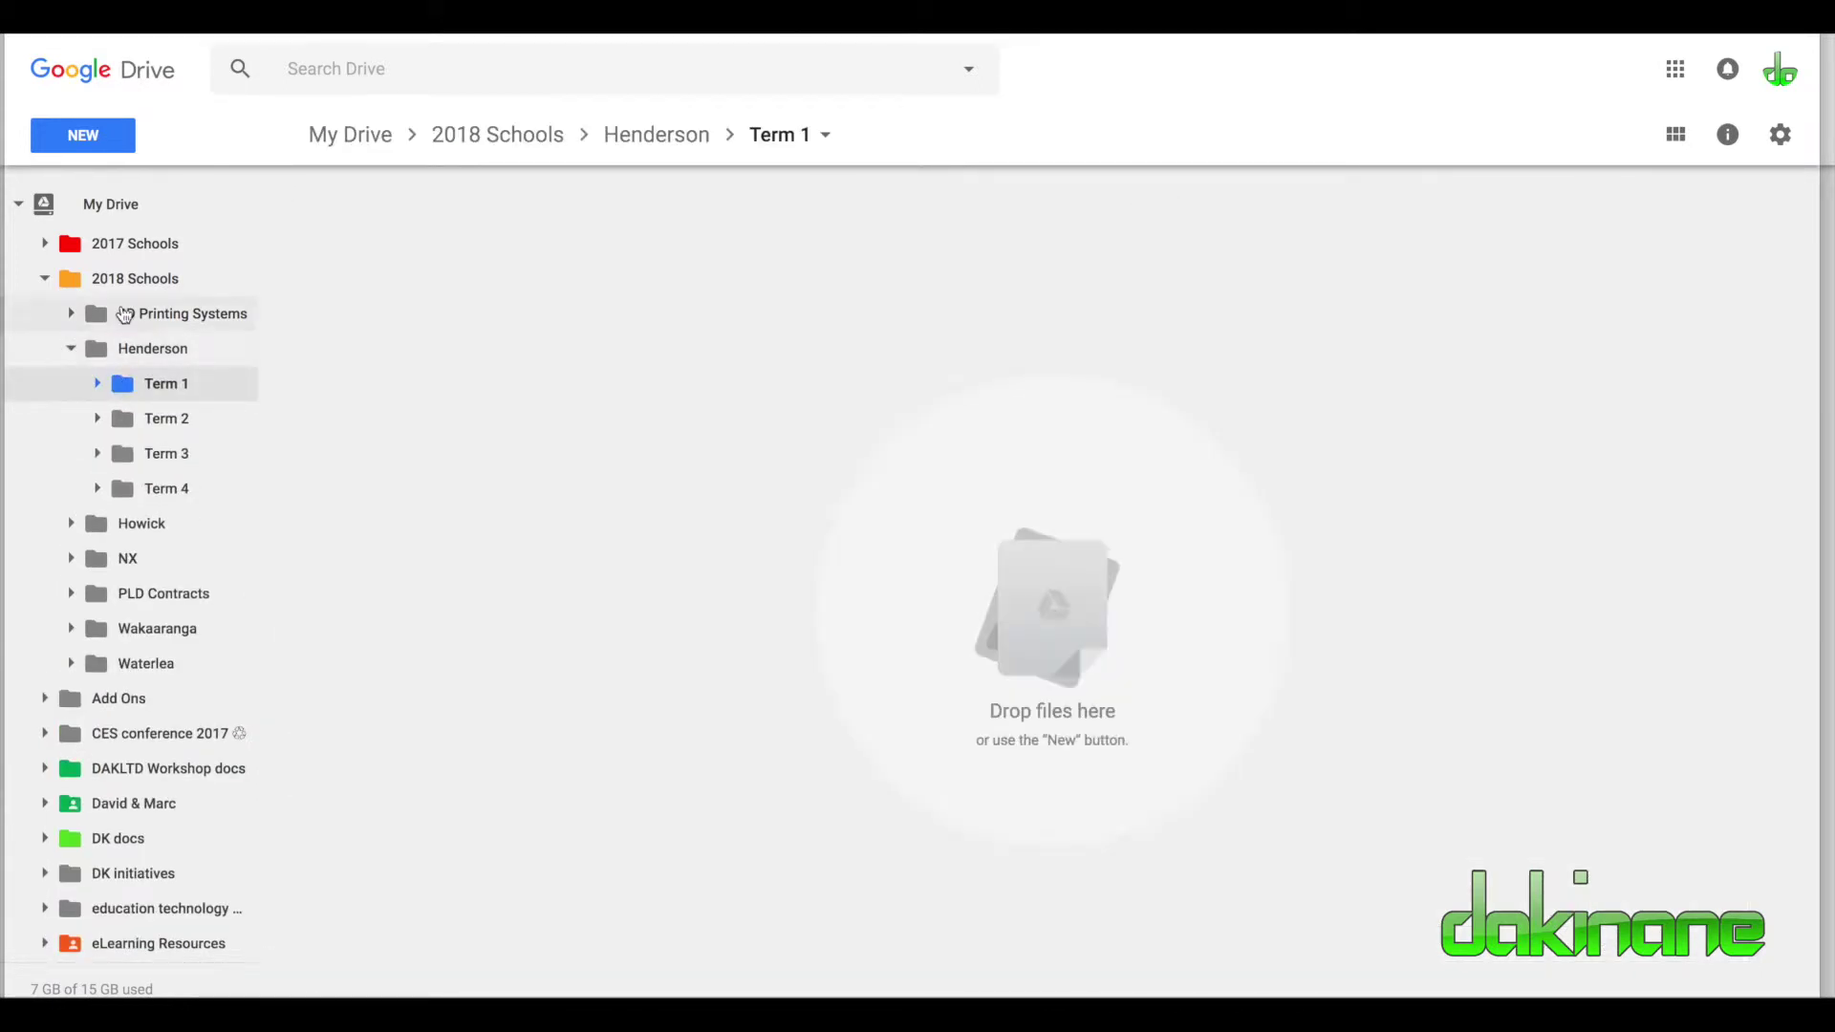
click(48, 213)
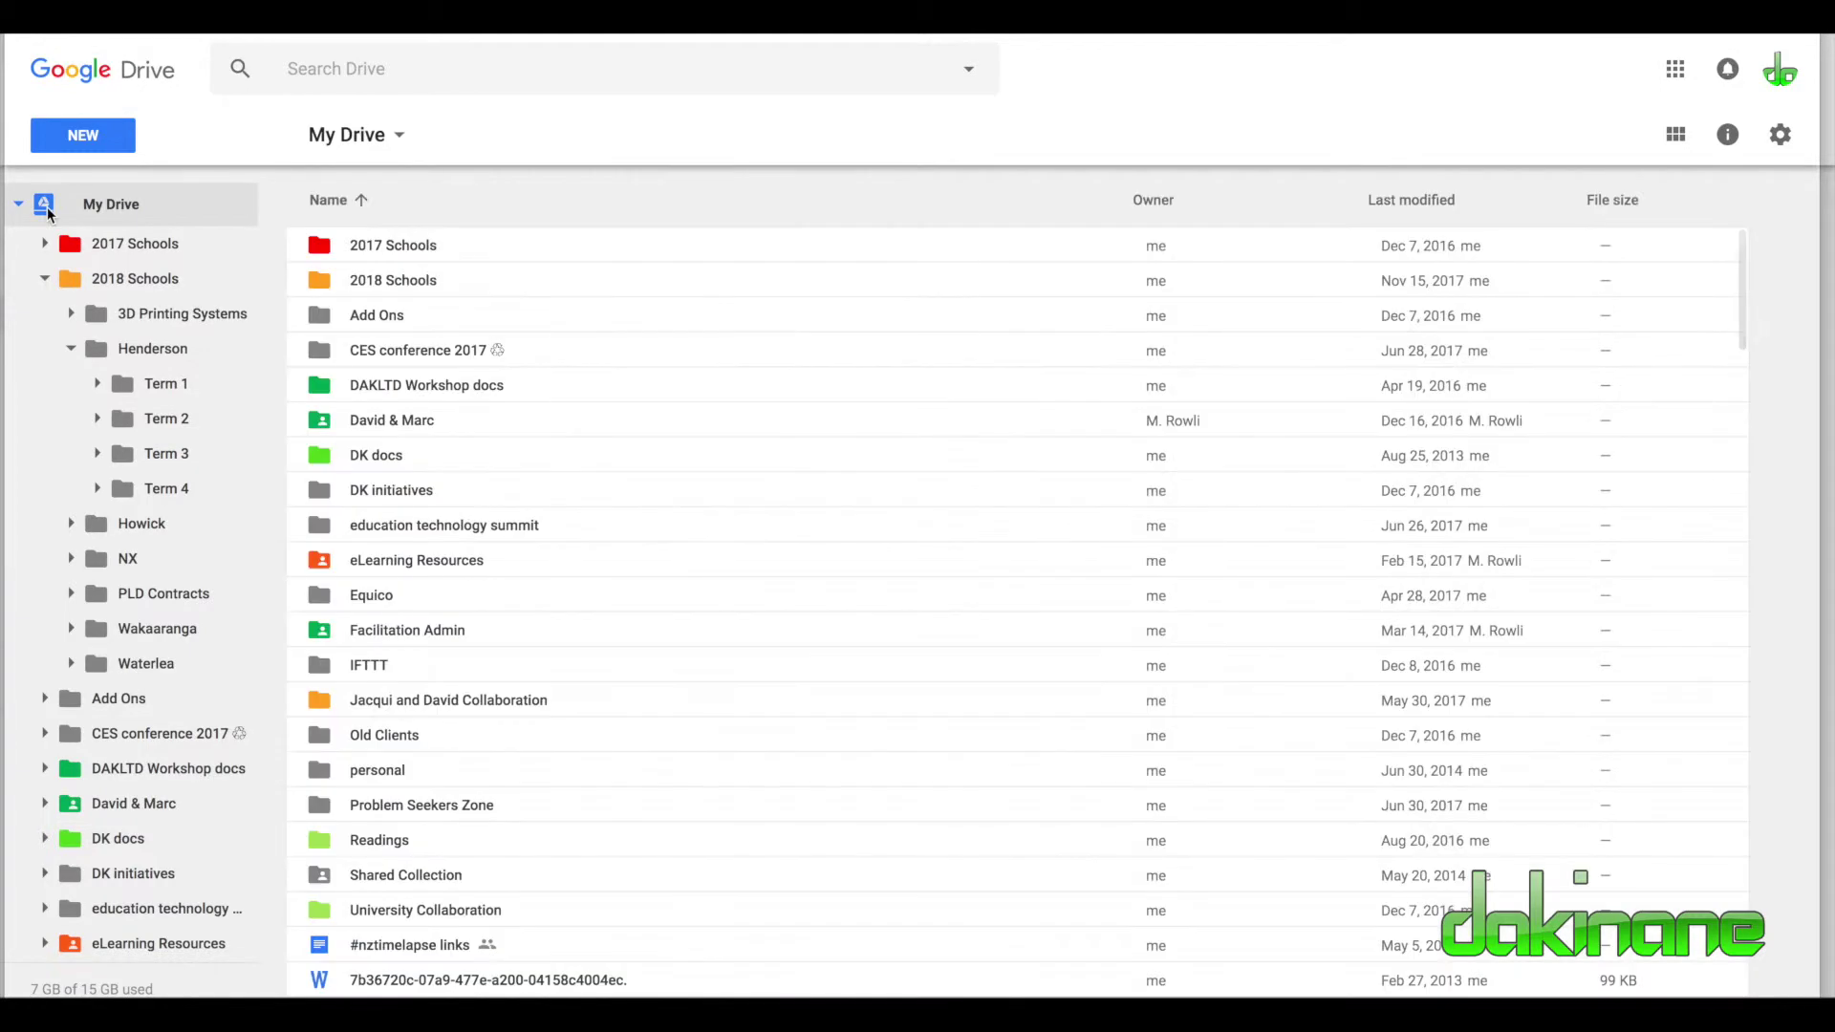
scroll(132, 808, down, 6)
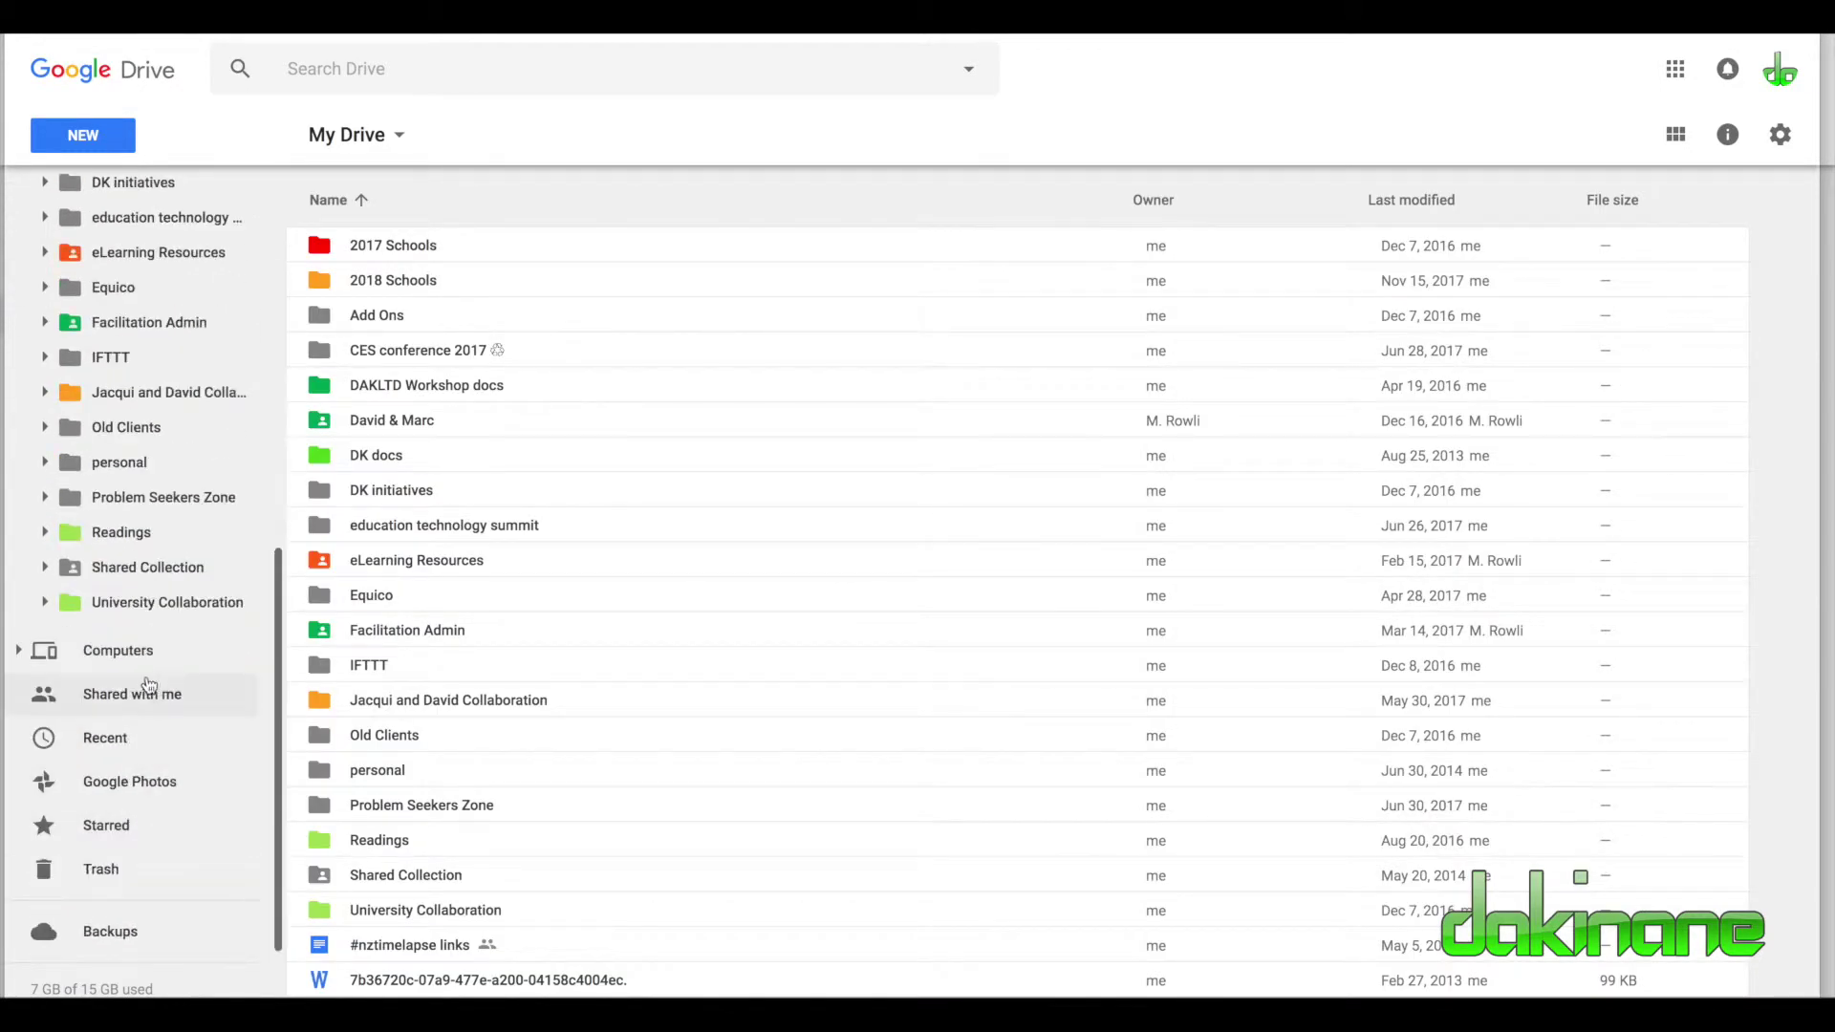
click(140, 697)
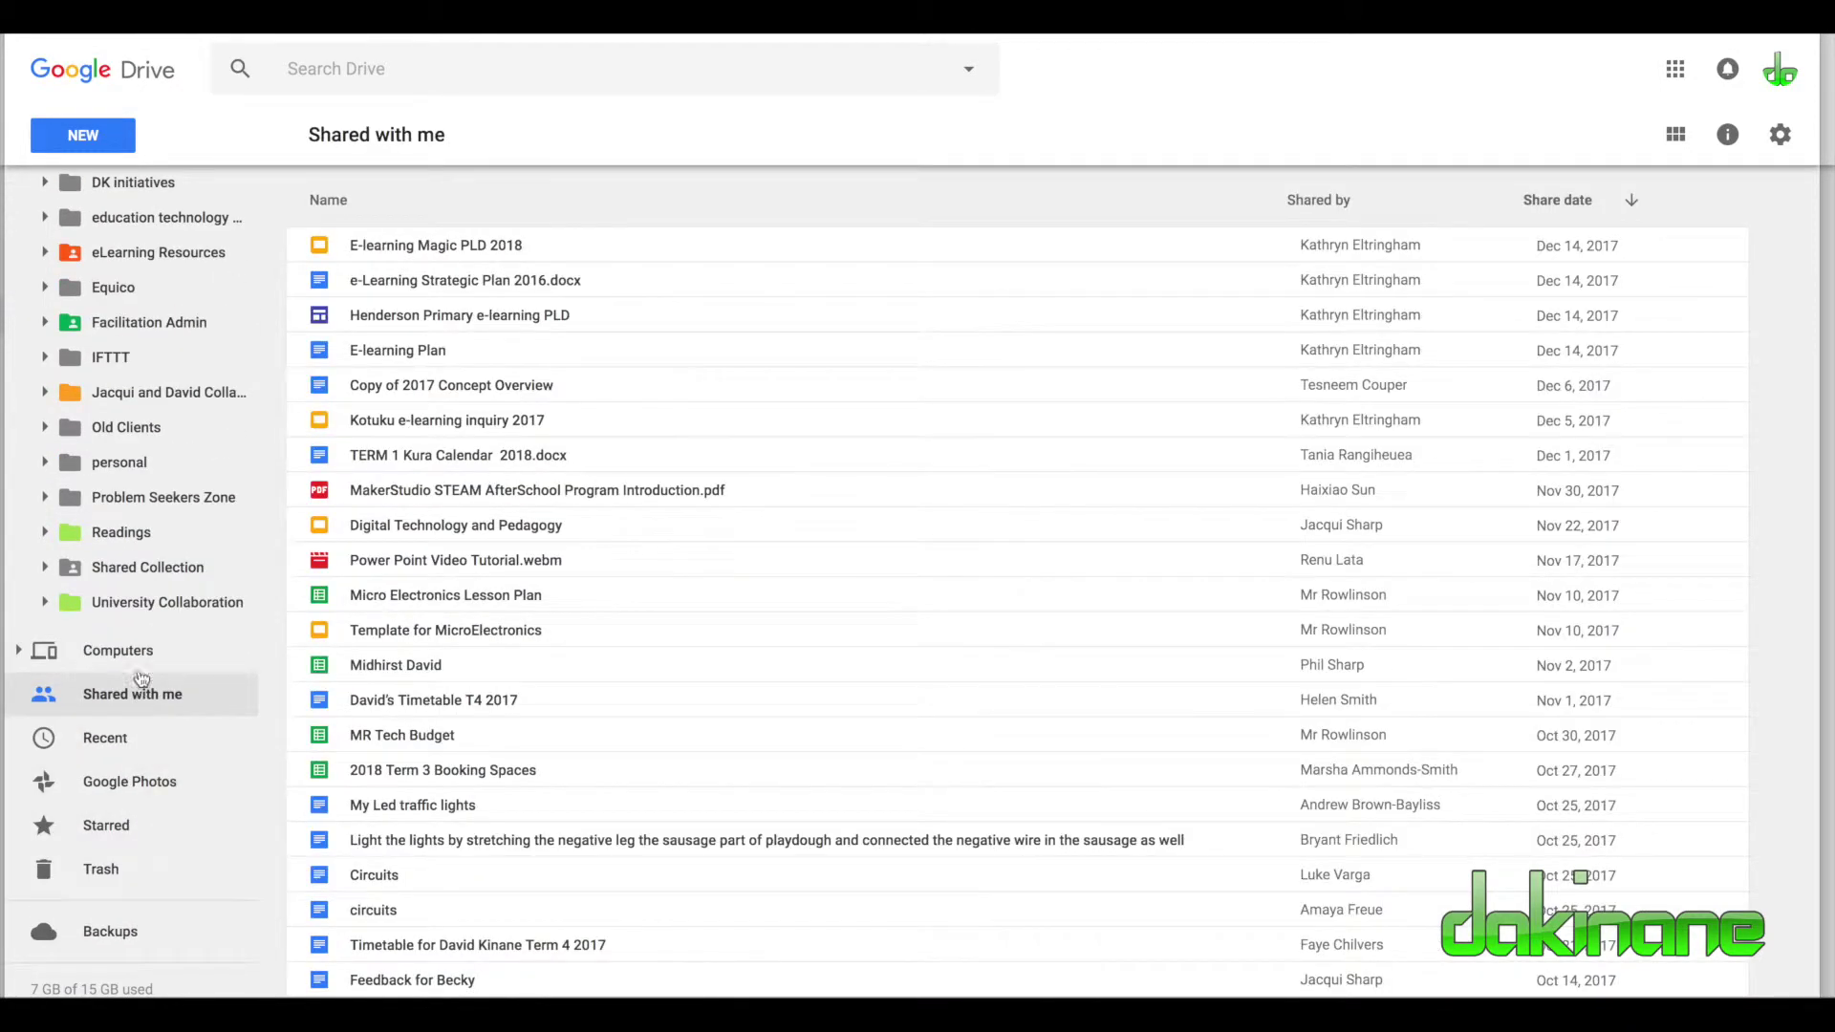
scroll(153, 430, up, 6)
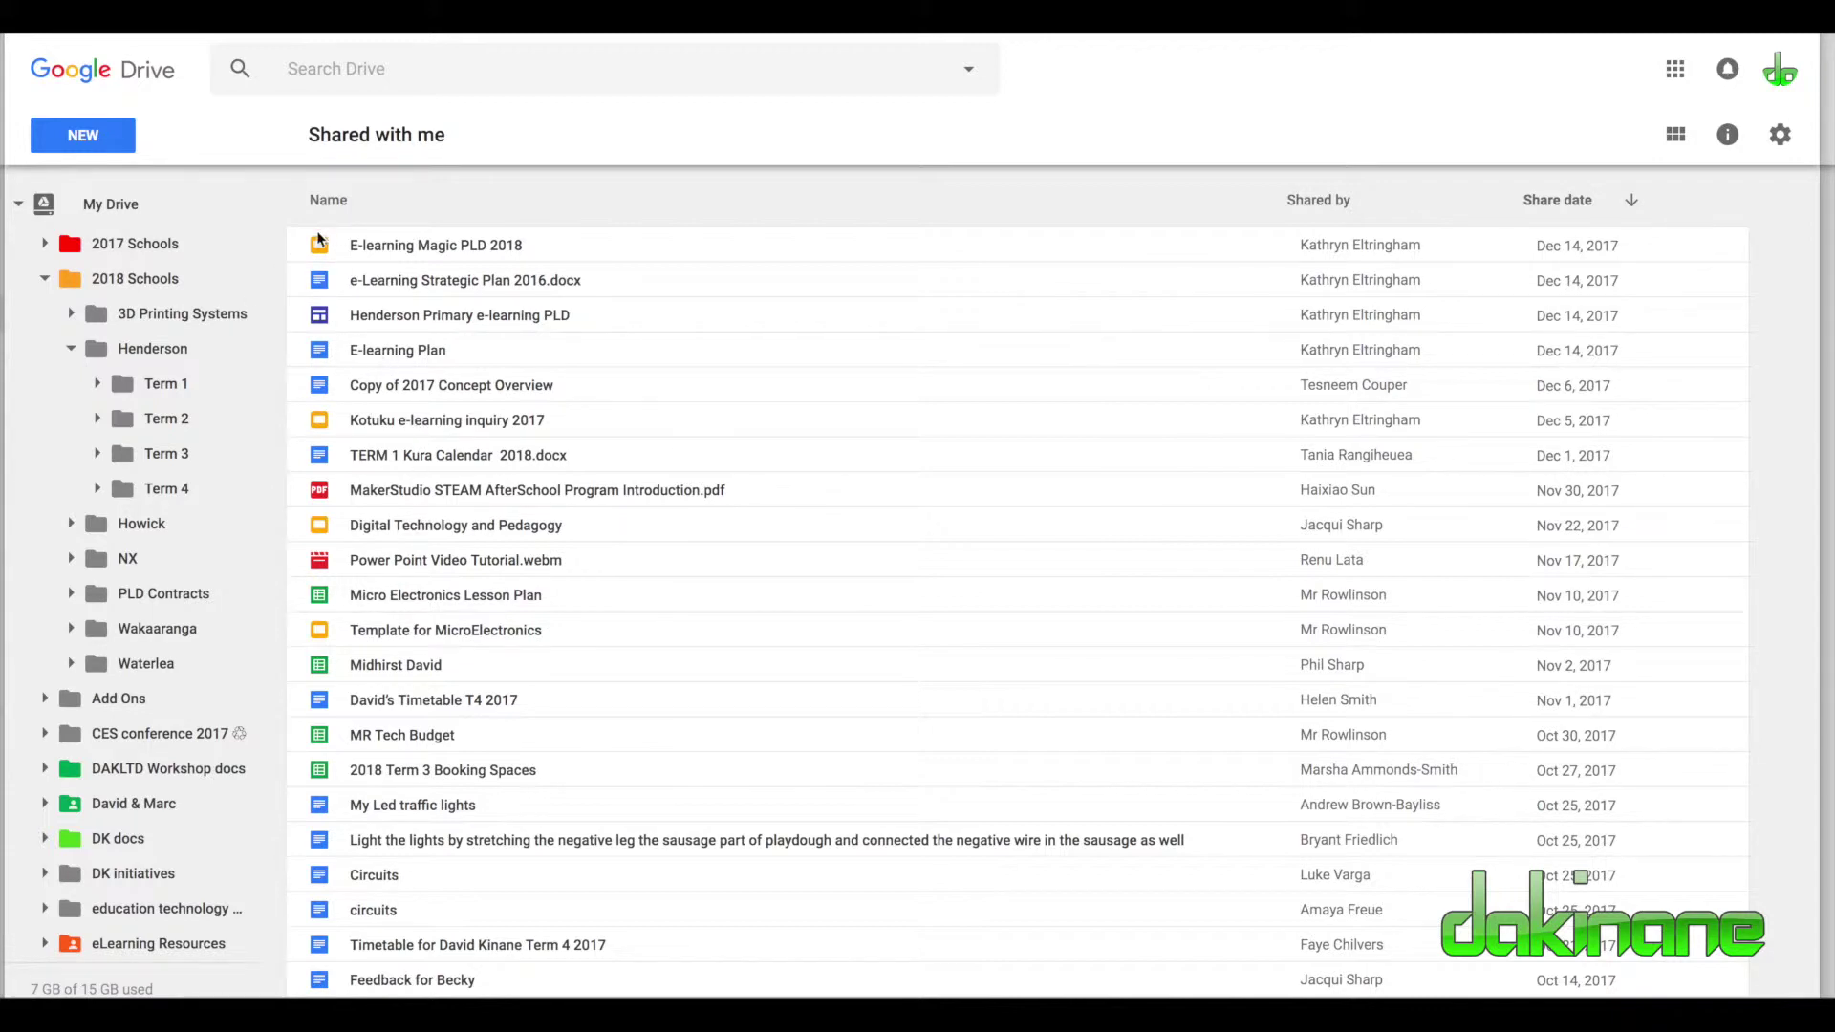
drag(318, 246, 156, 380)
scroll(513, 310, down, 6)
scroll(513, 308, up, 6)
scroll(487, 459, down, 20)
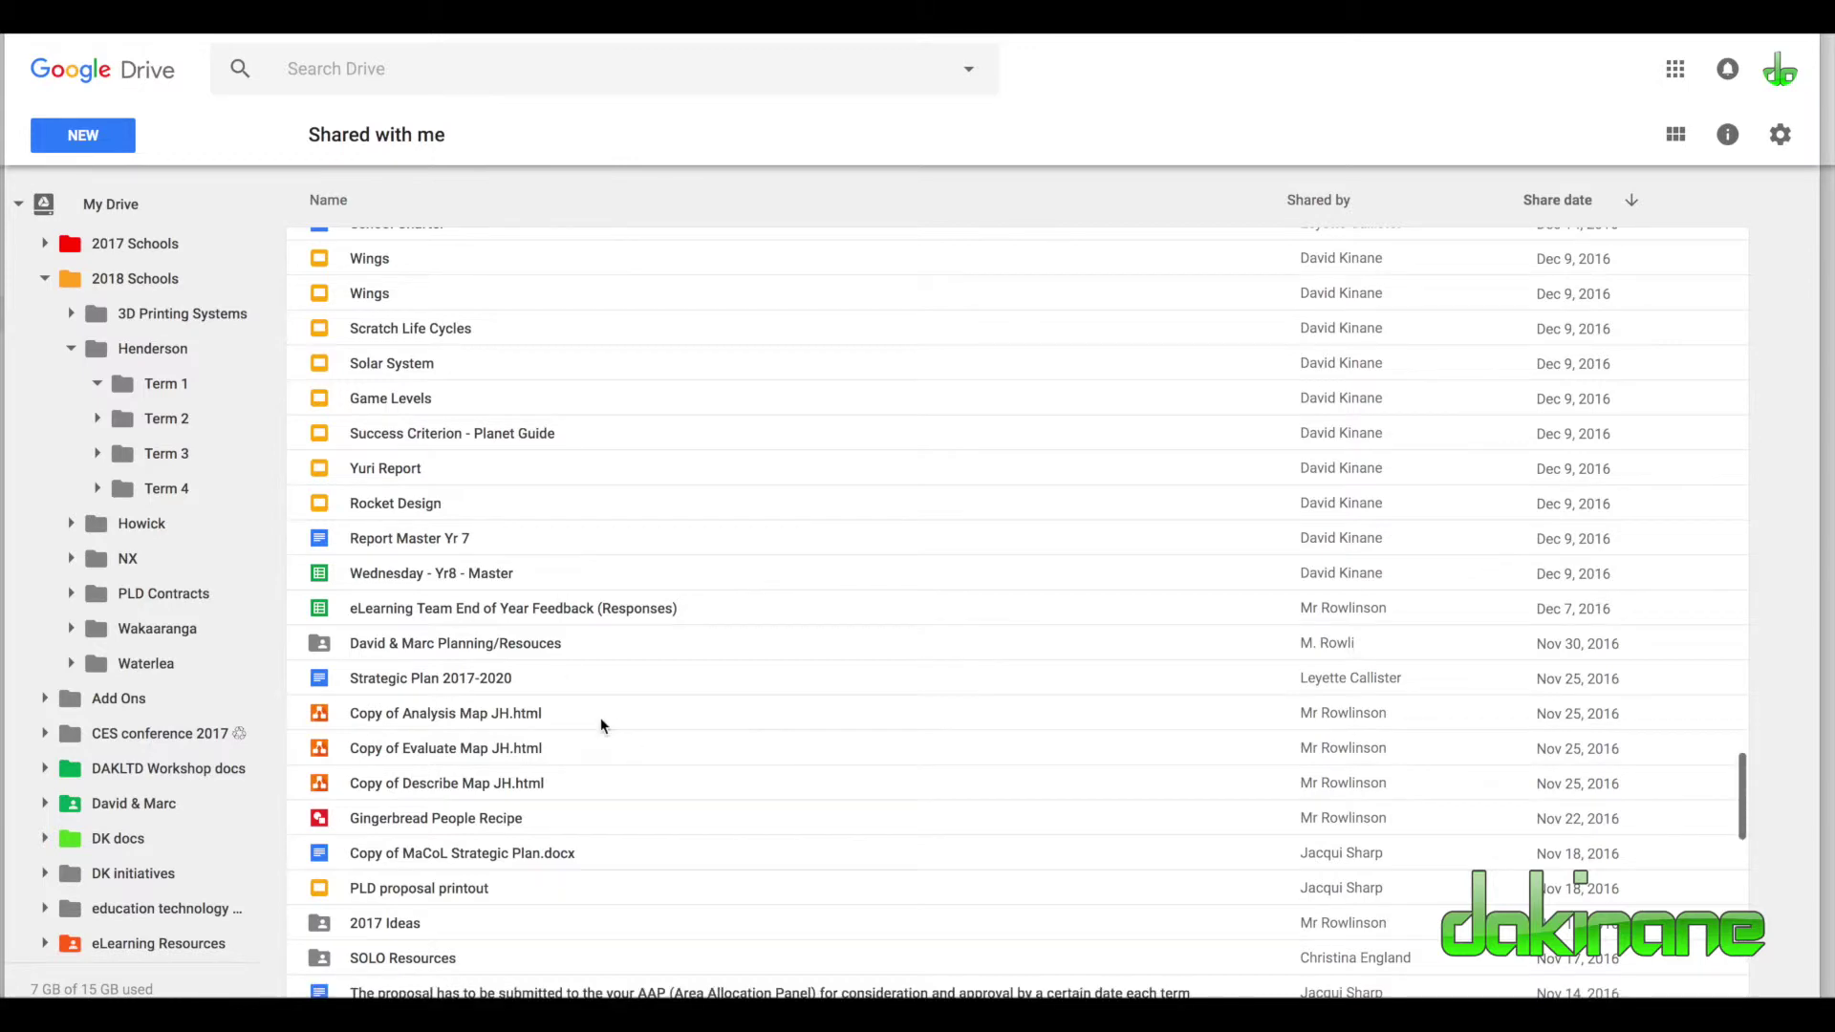
scroll(631, 754, down, 20)
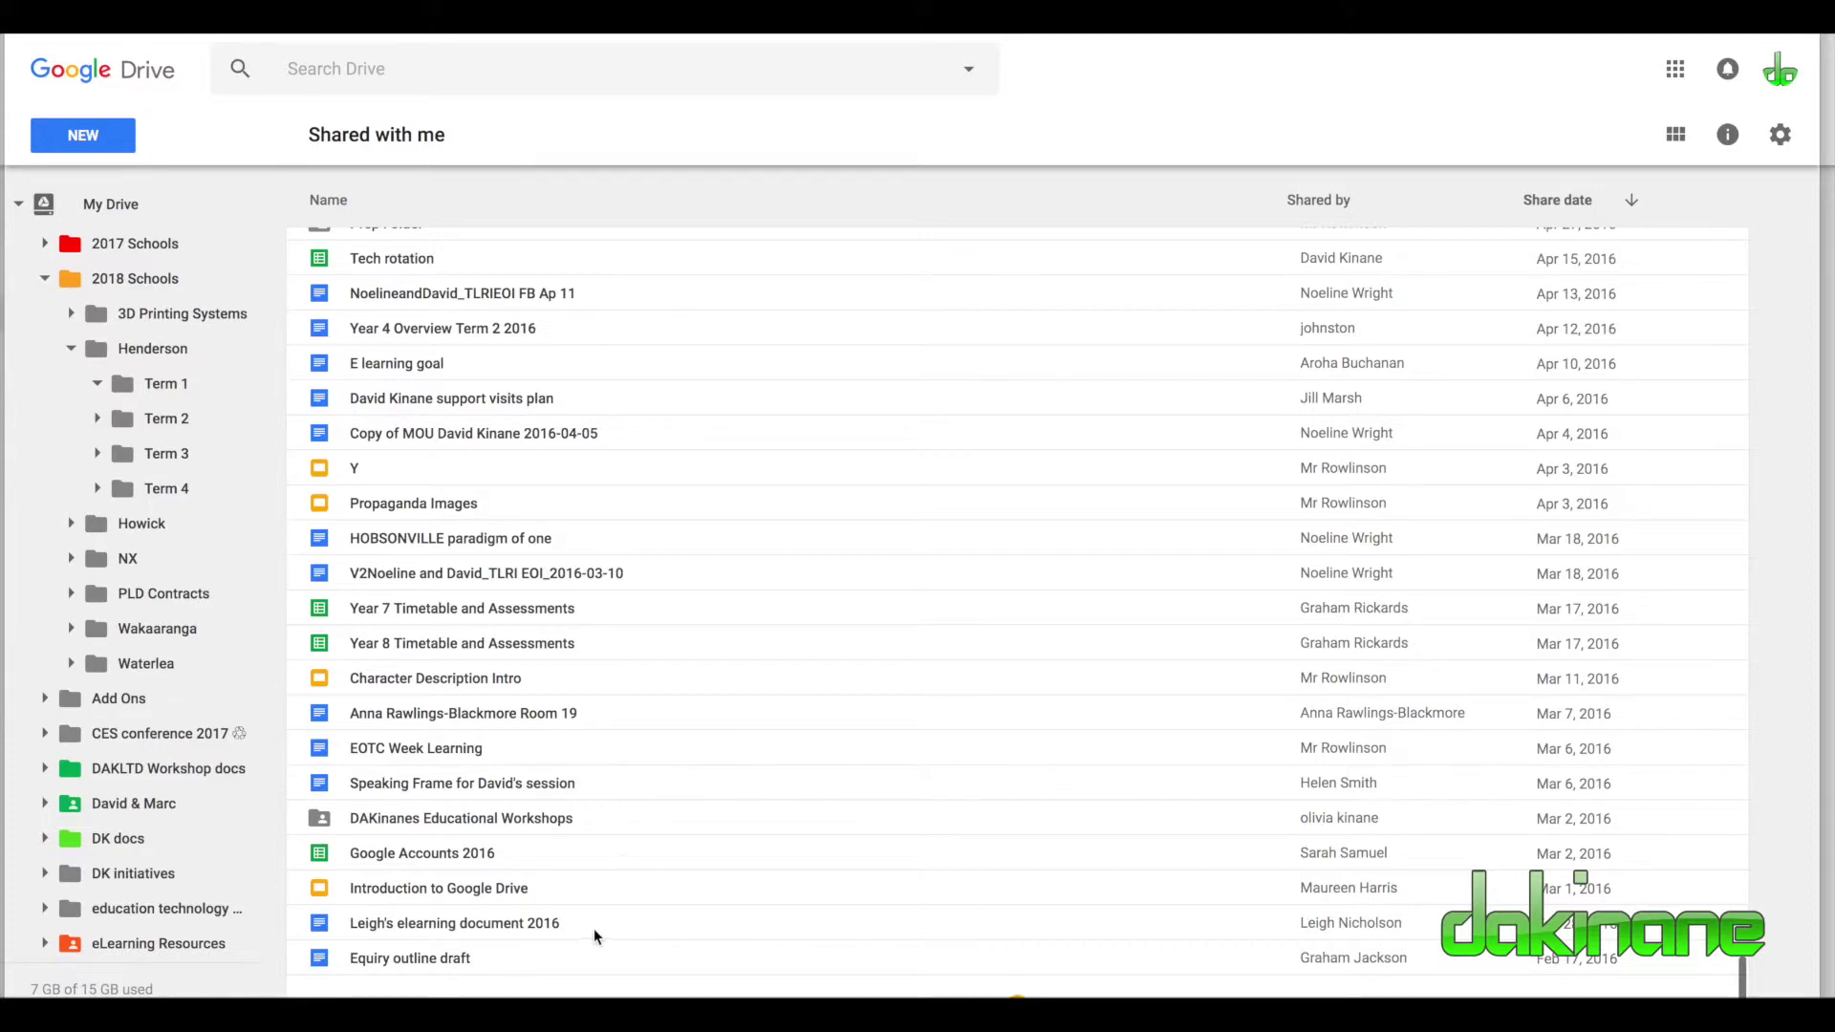
scroll(659, 619, up, 15)
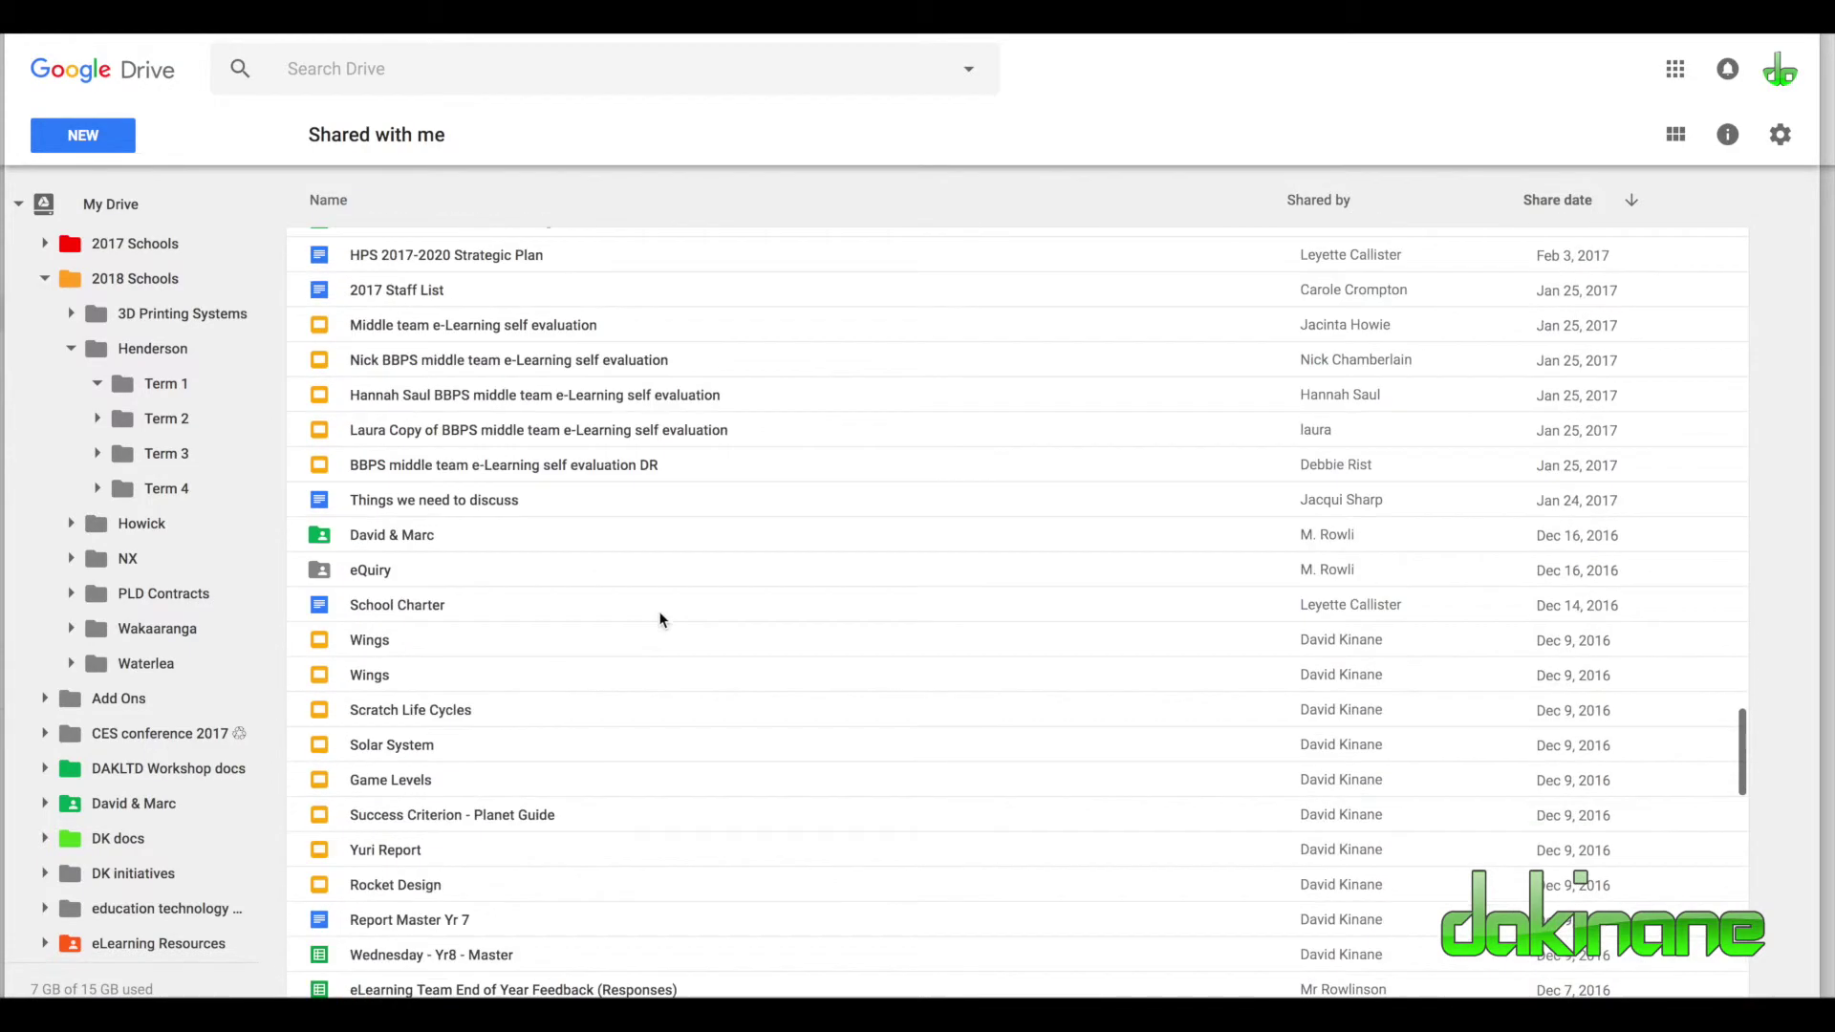
scroll(659, 620, up, 10)
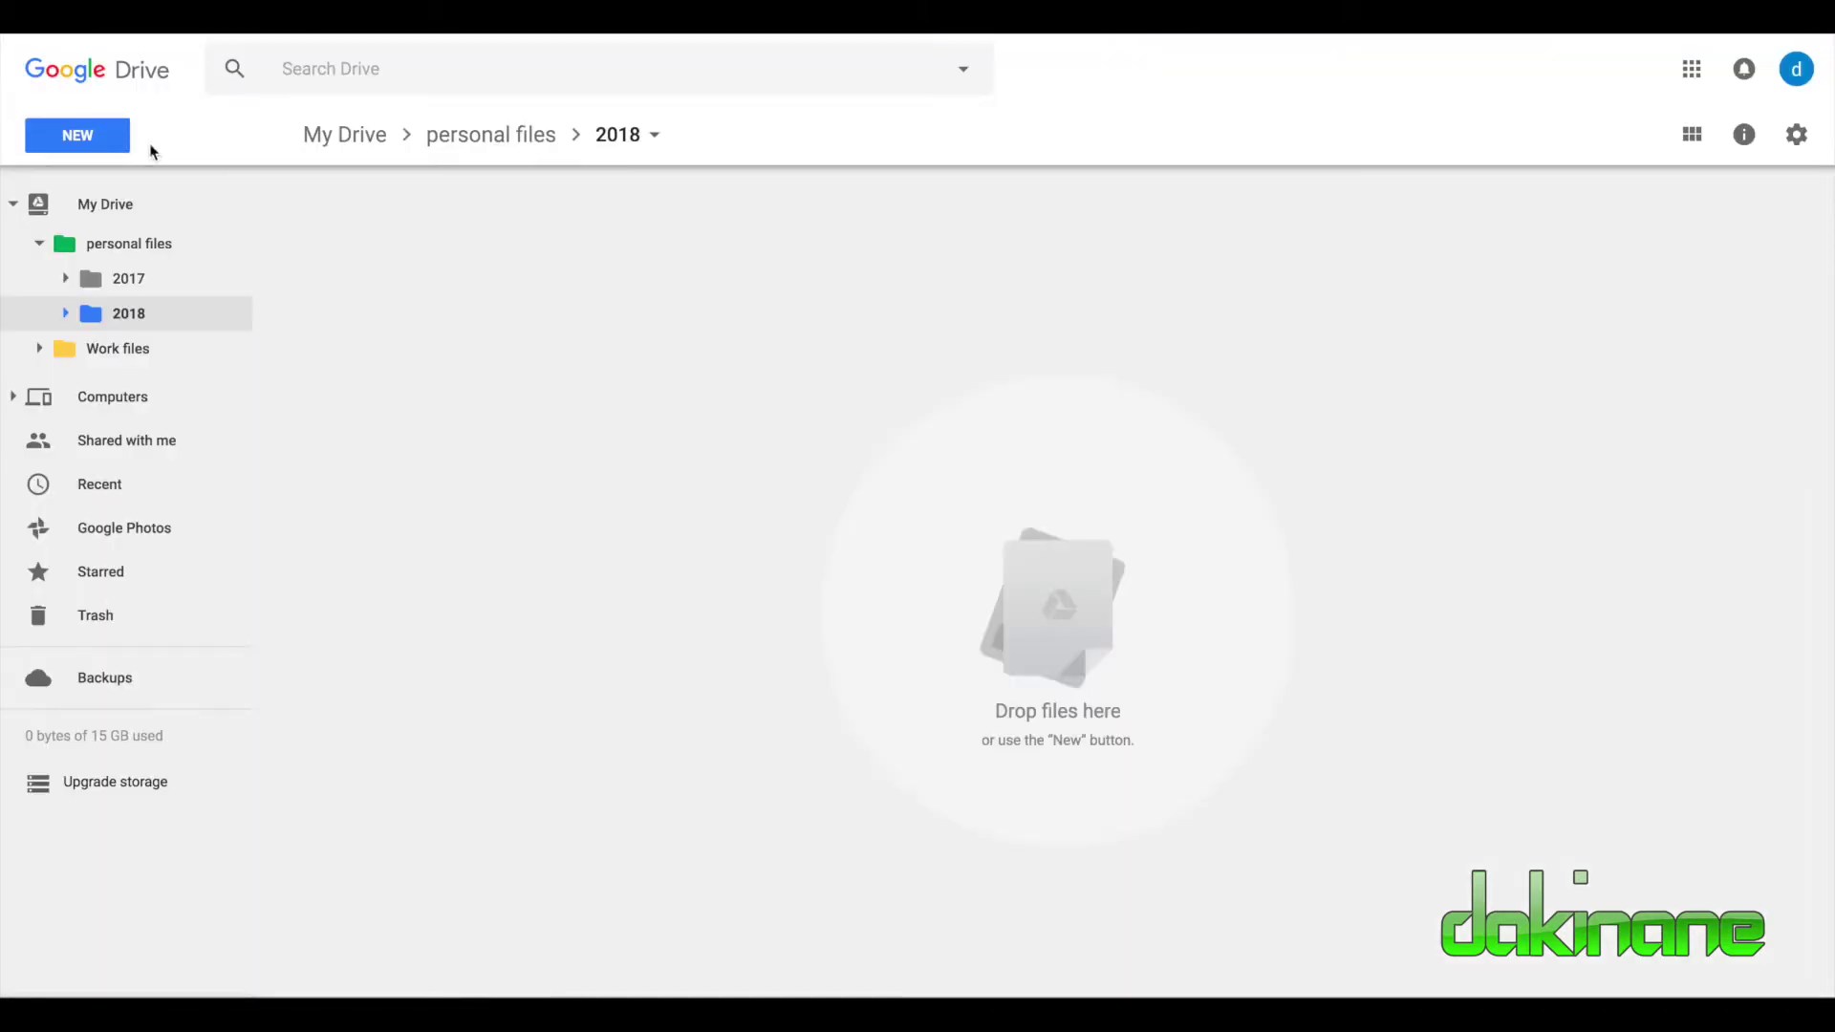
Step: Create a new Google Doc in the 2018 folder containing the text 'dlfkjasdl;kfjas'
click(77, 134)
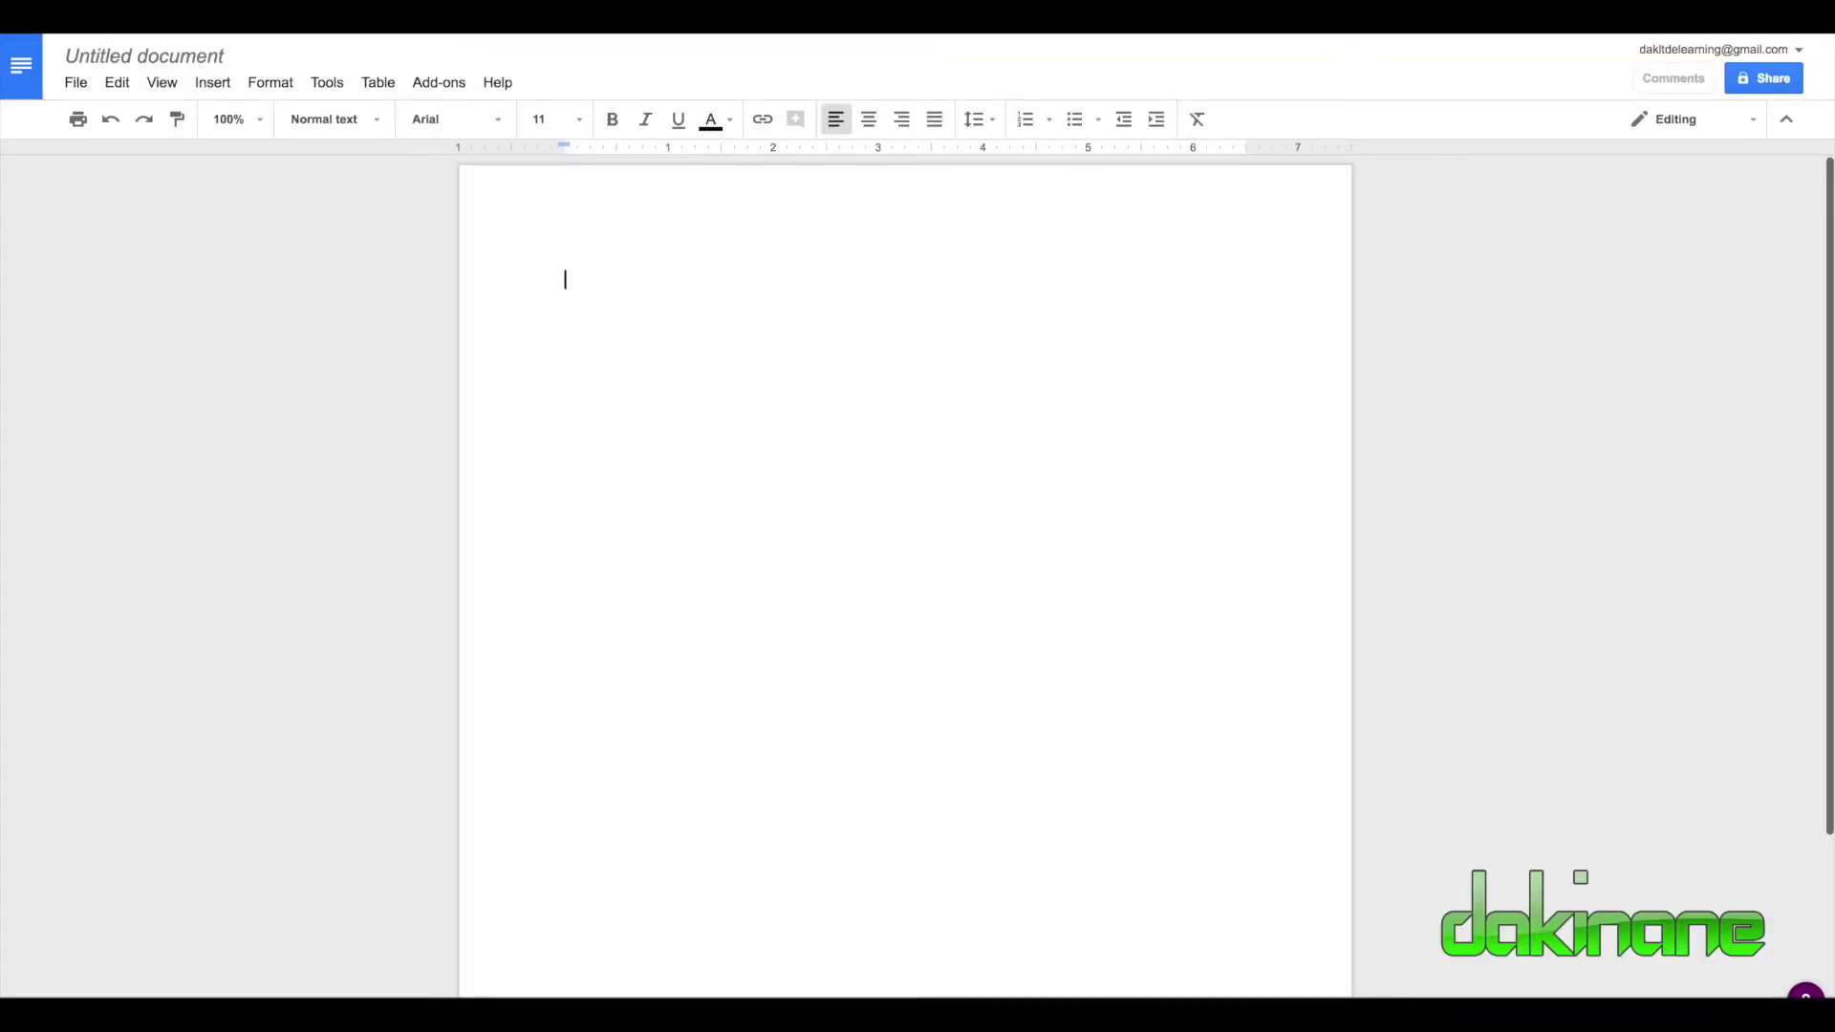
text(dlfkjasdl;kfjas)
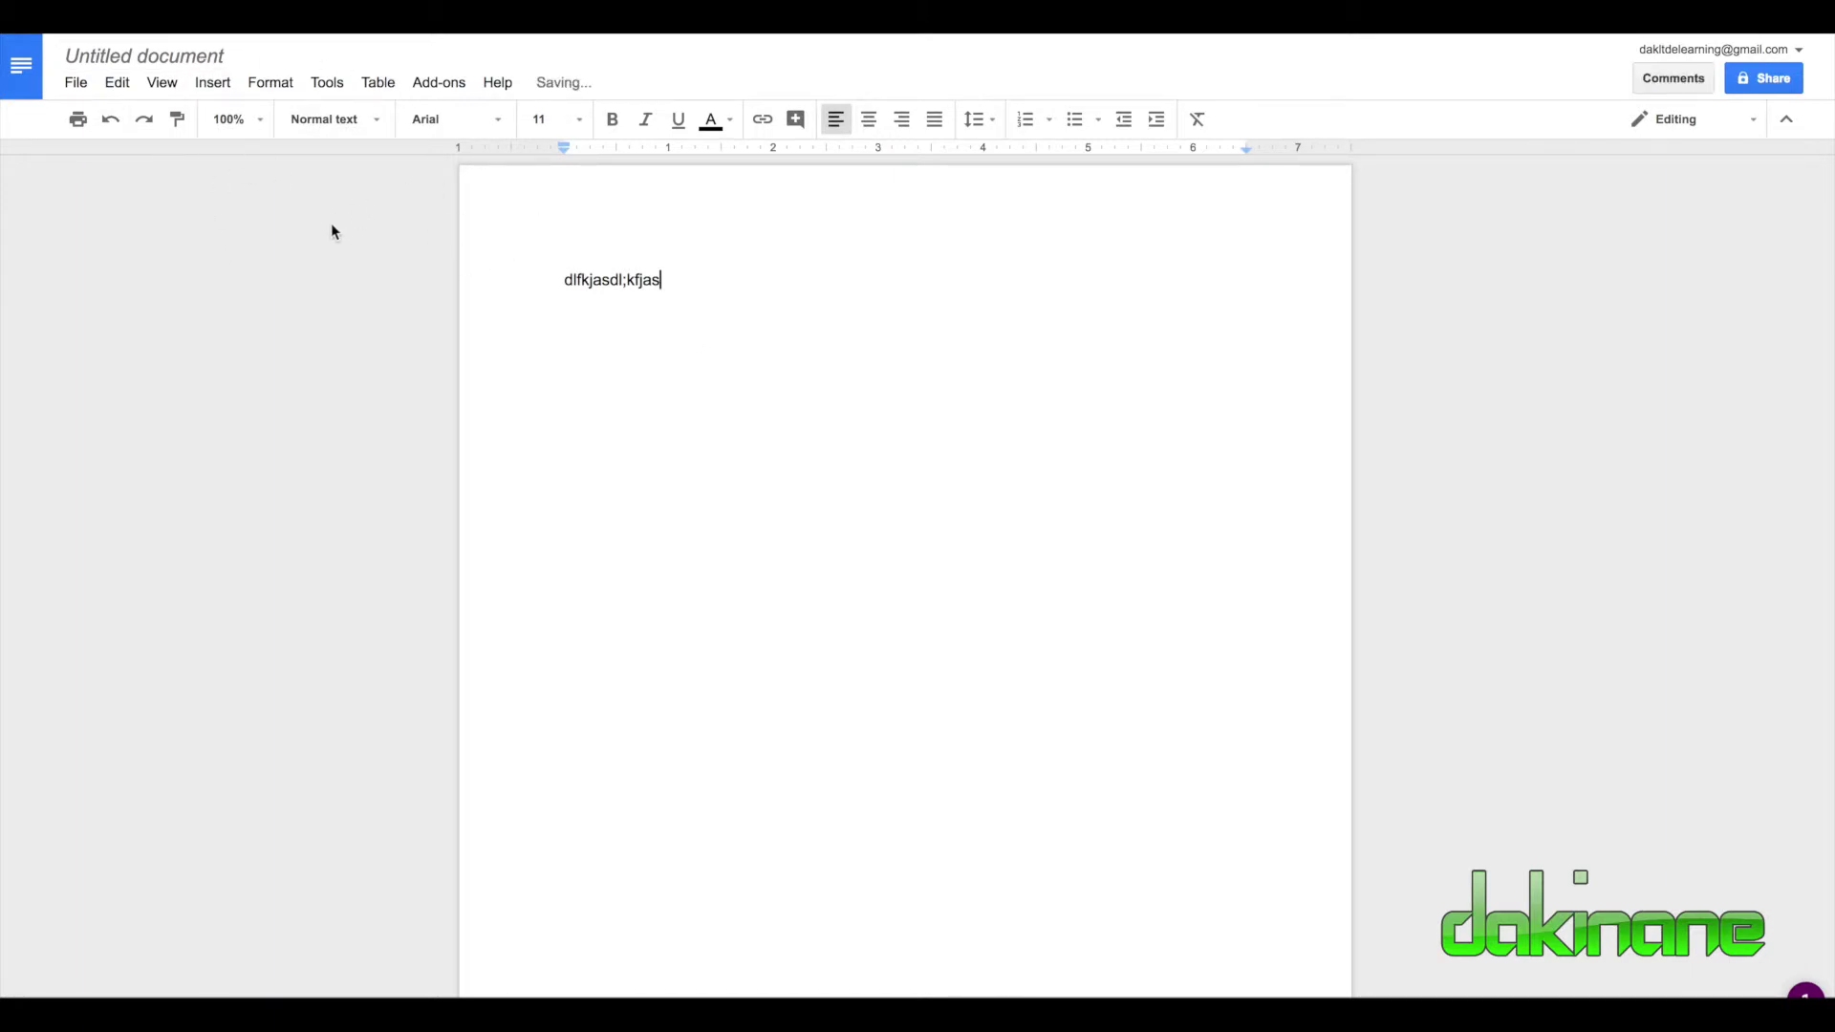
click(233, 58)
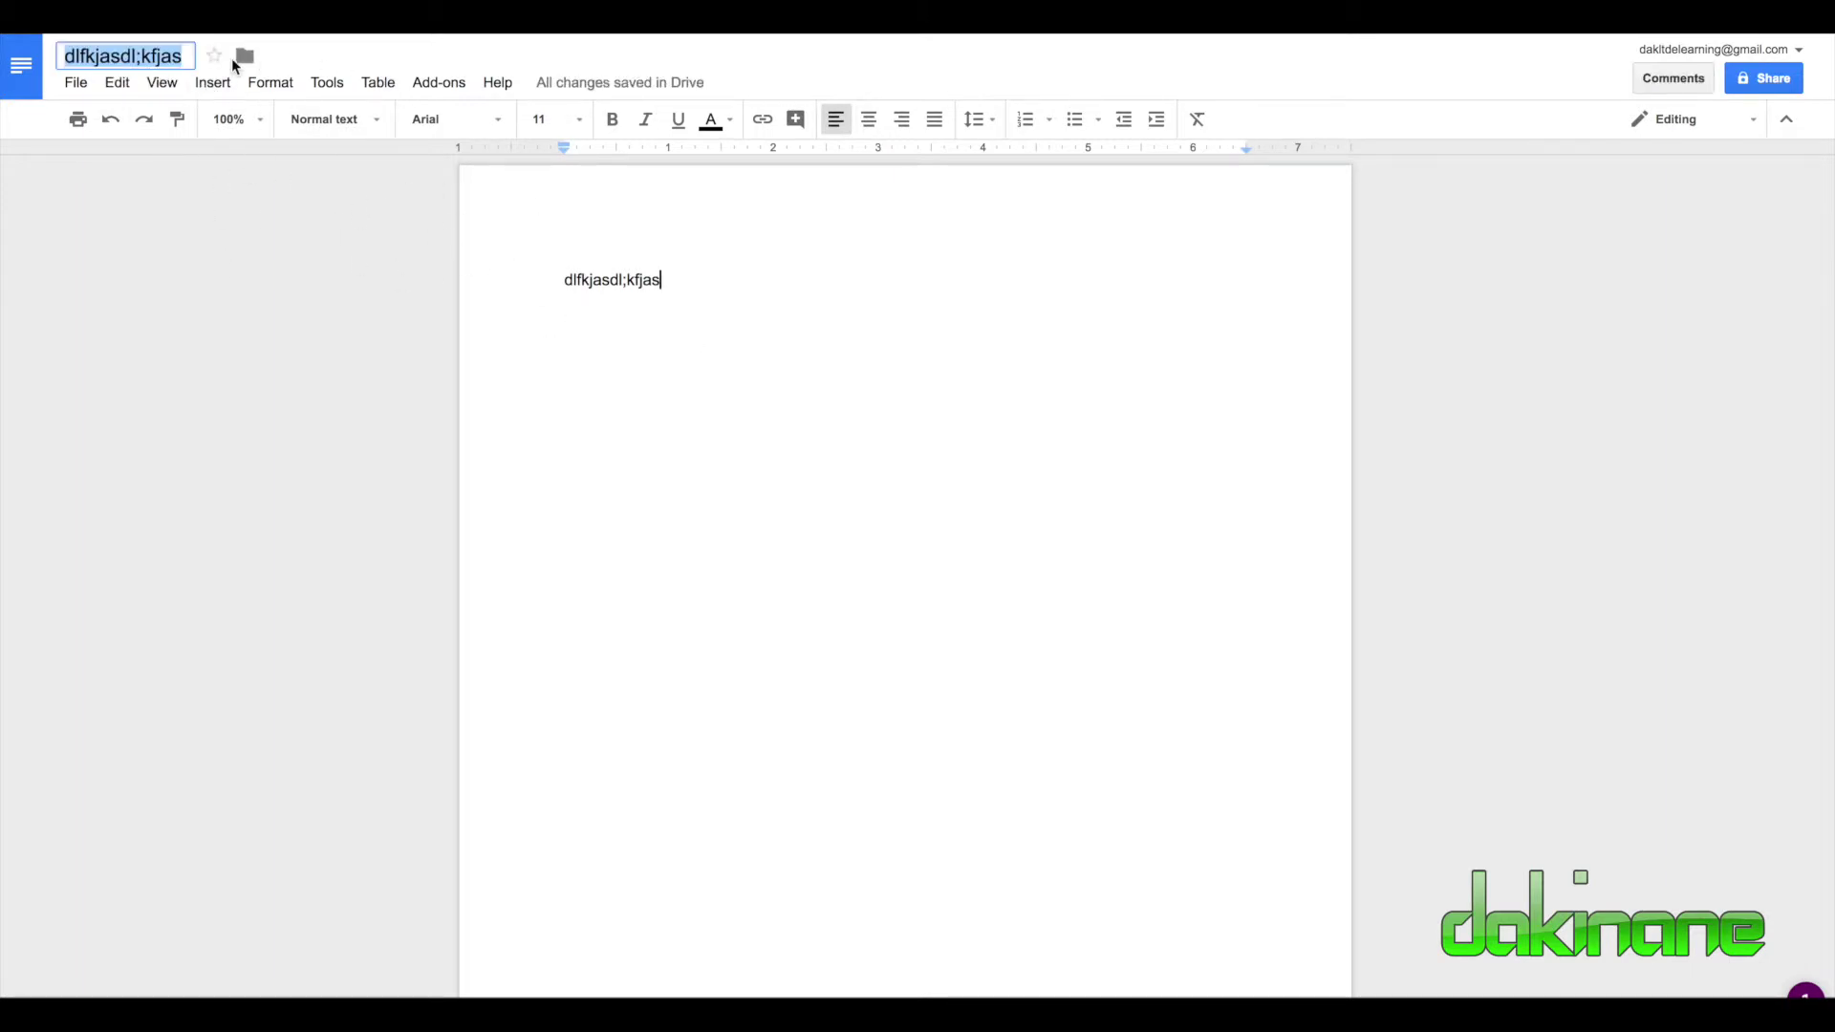
Step: Retitle the document 'test' and move it from 2018 into the Work files folder
key(BackSpace)
text(test)
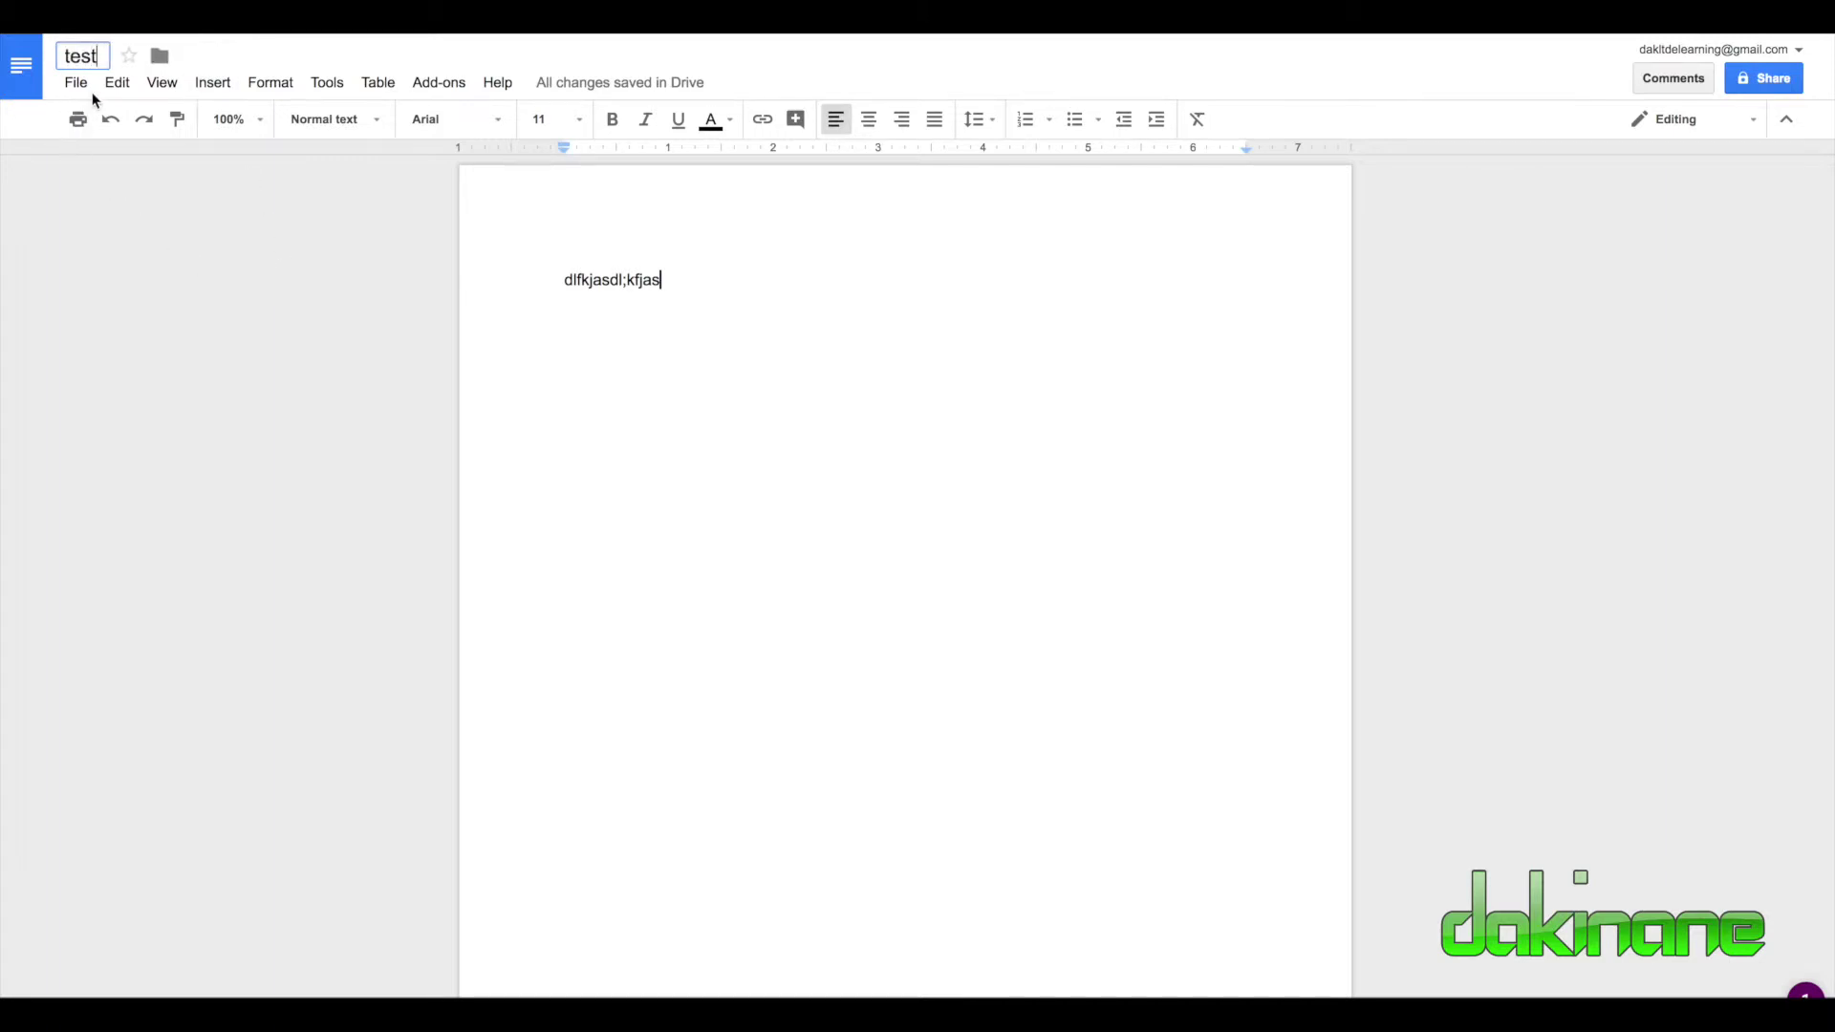
click(160, 59)
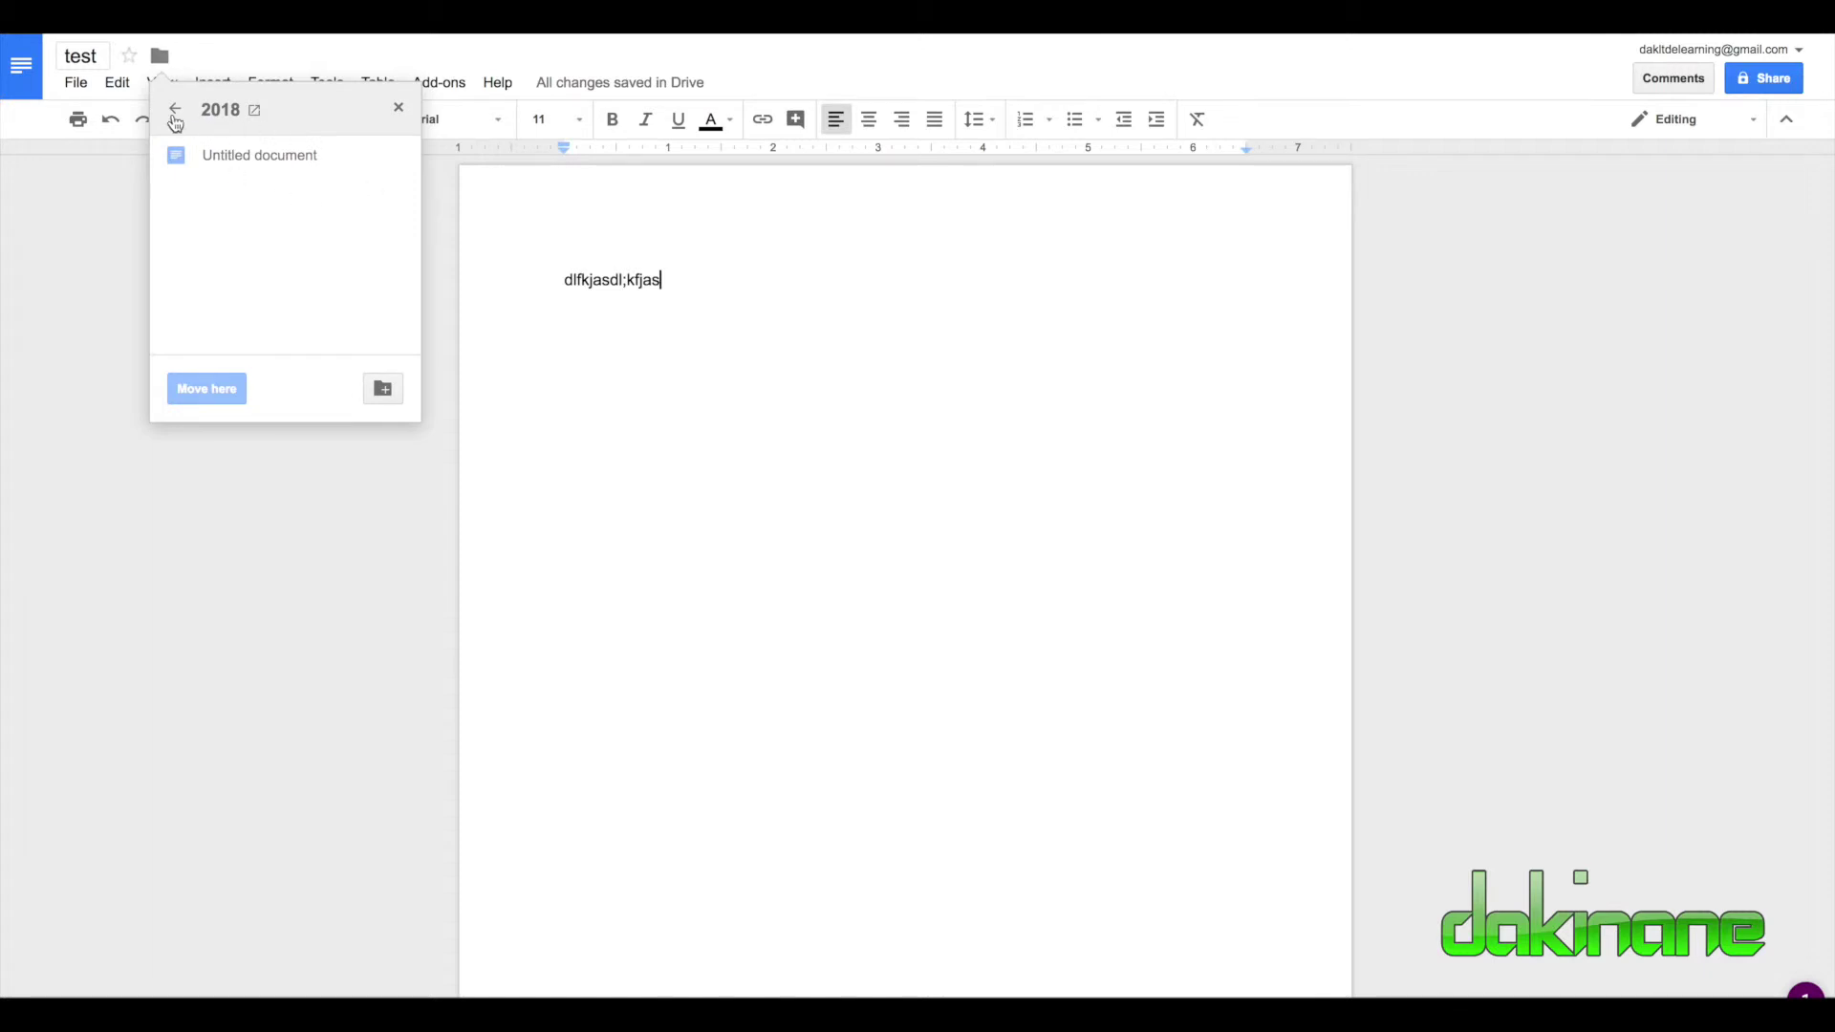
click(173, 112)
click(173, 114)
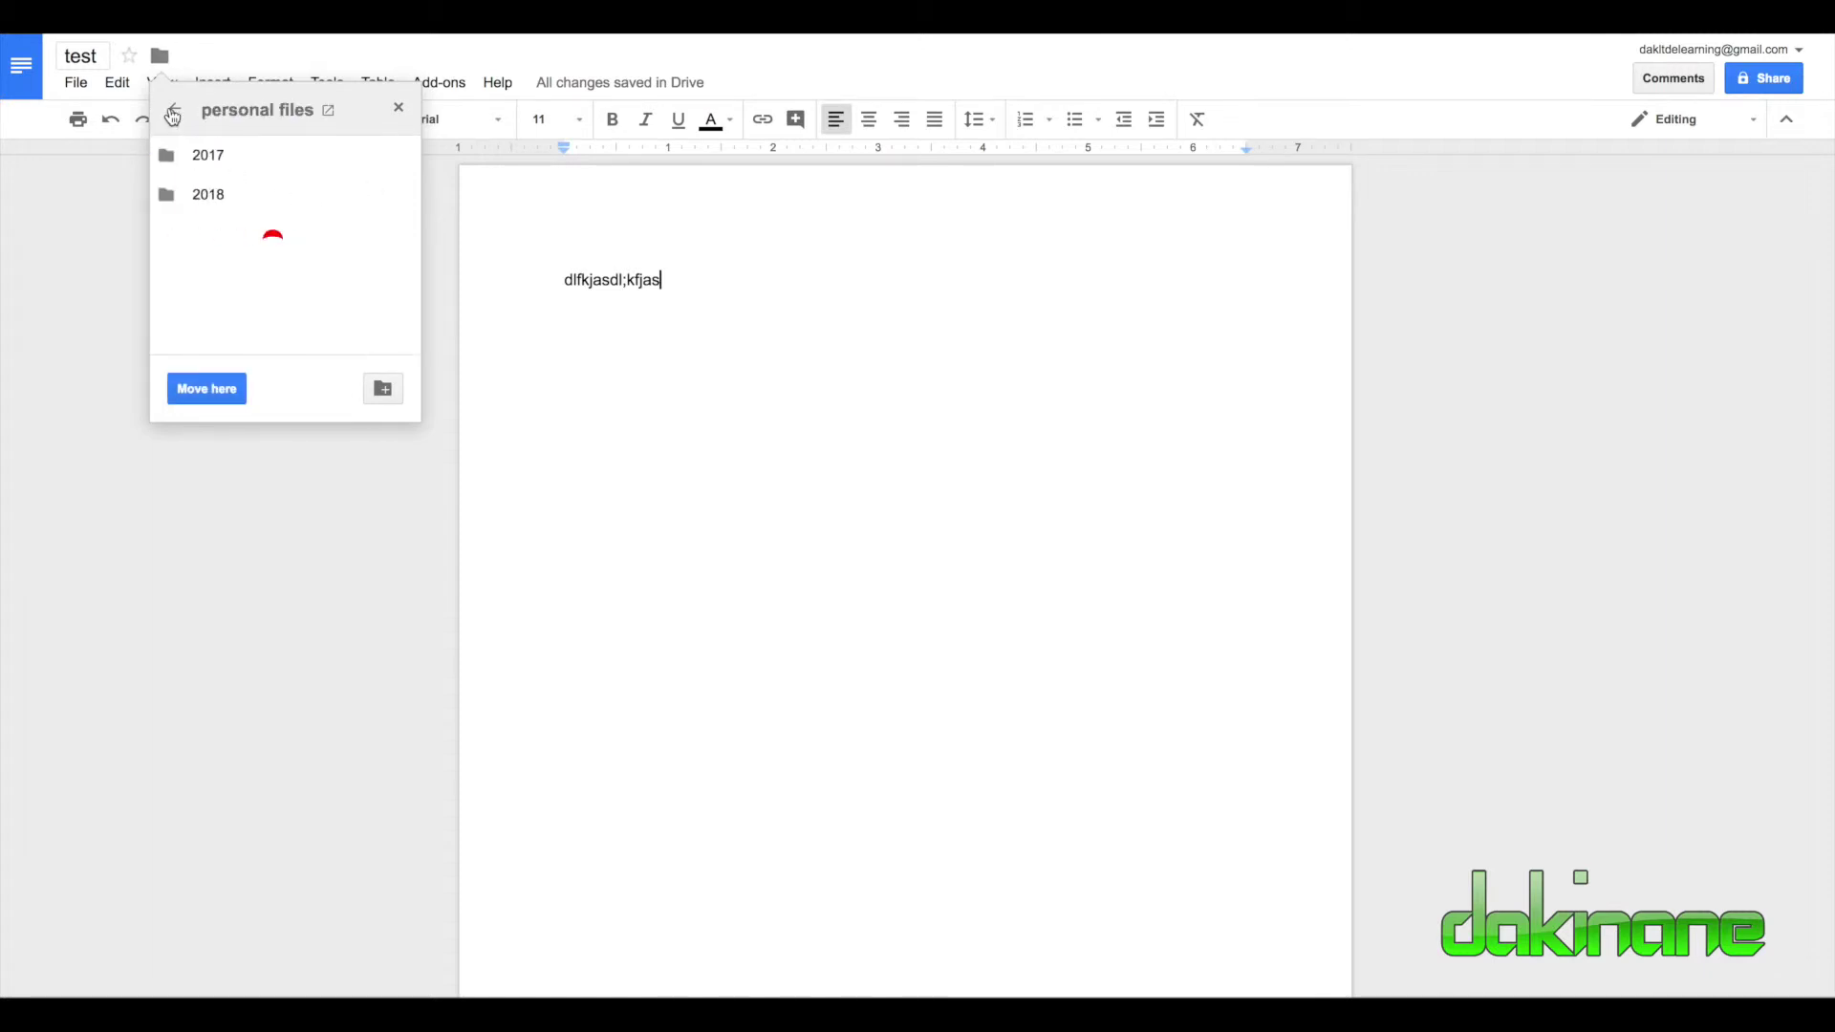
click(209, 197)
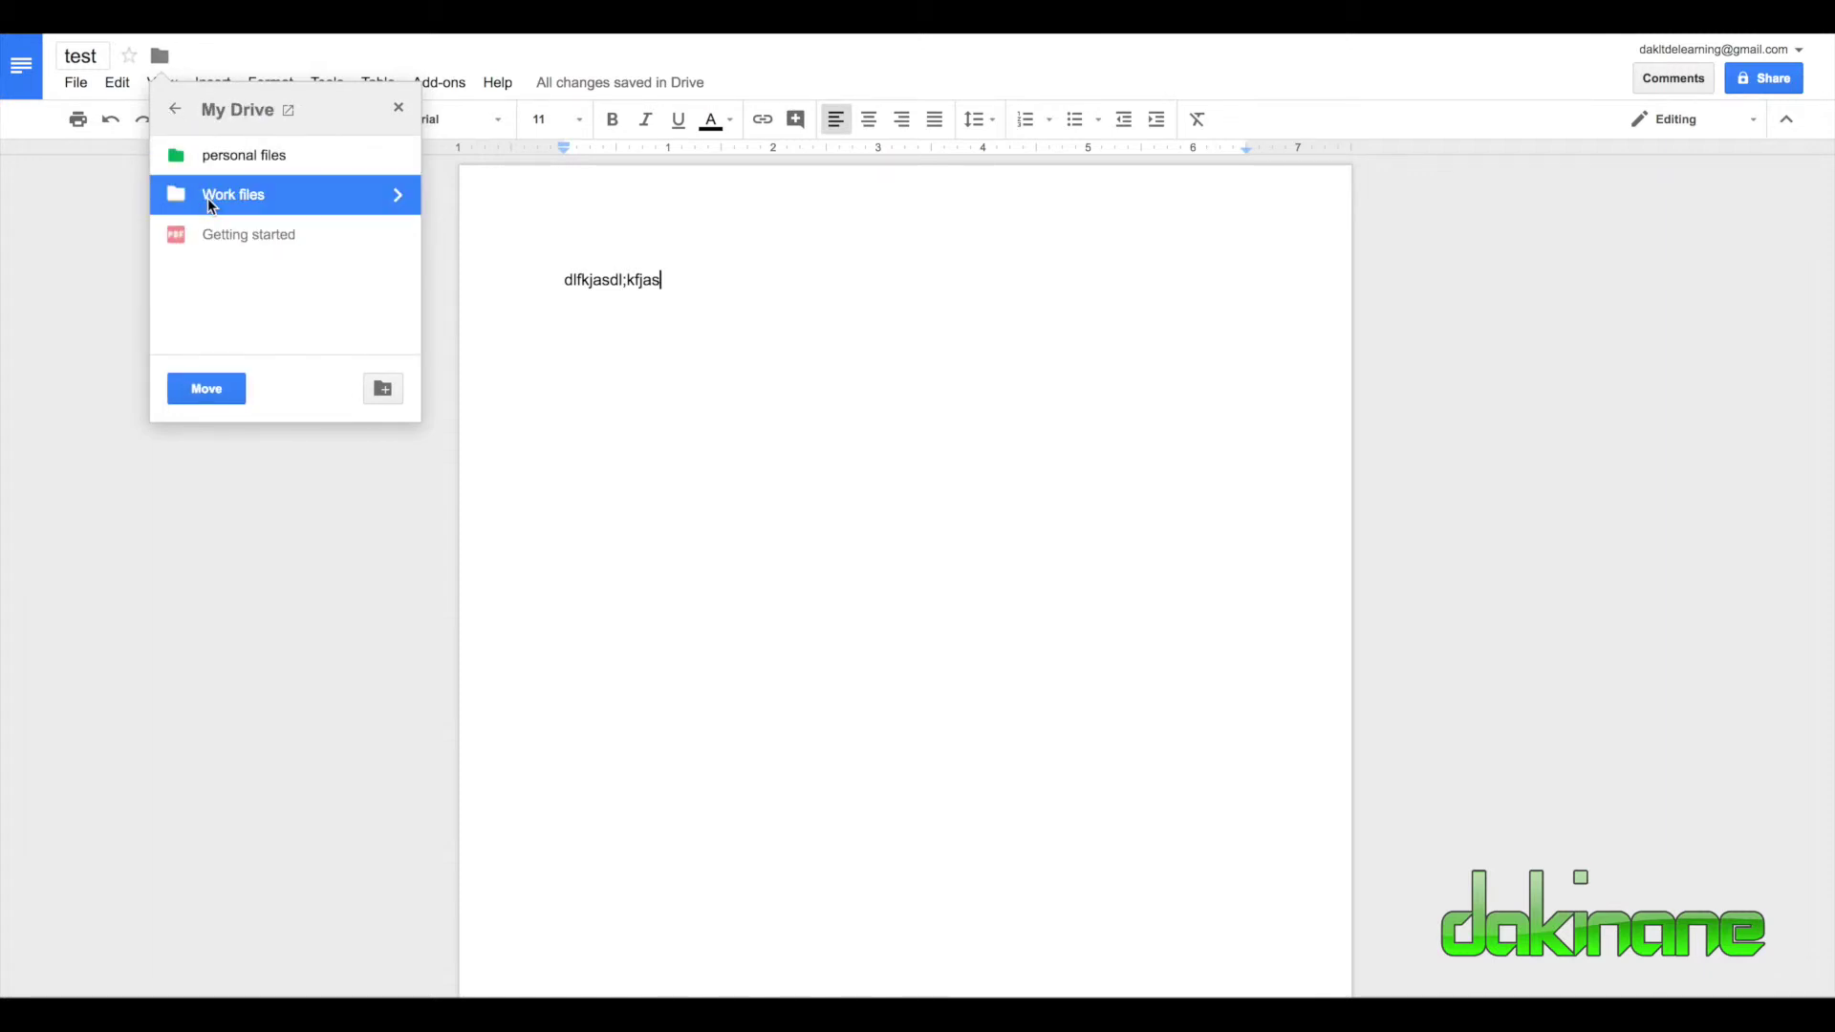
click(208, 389)
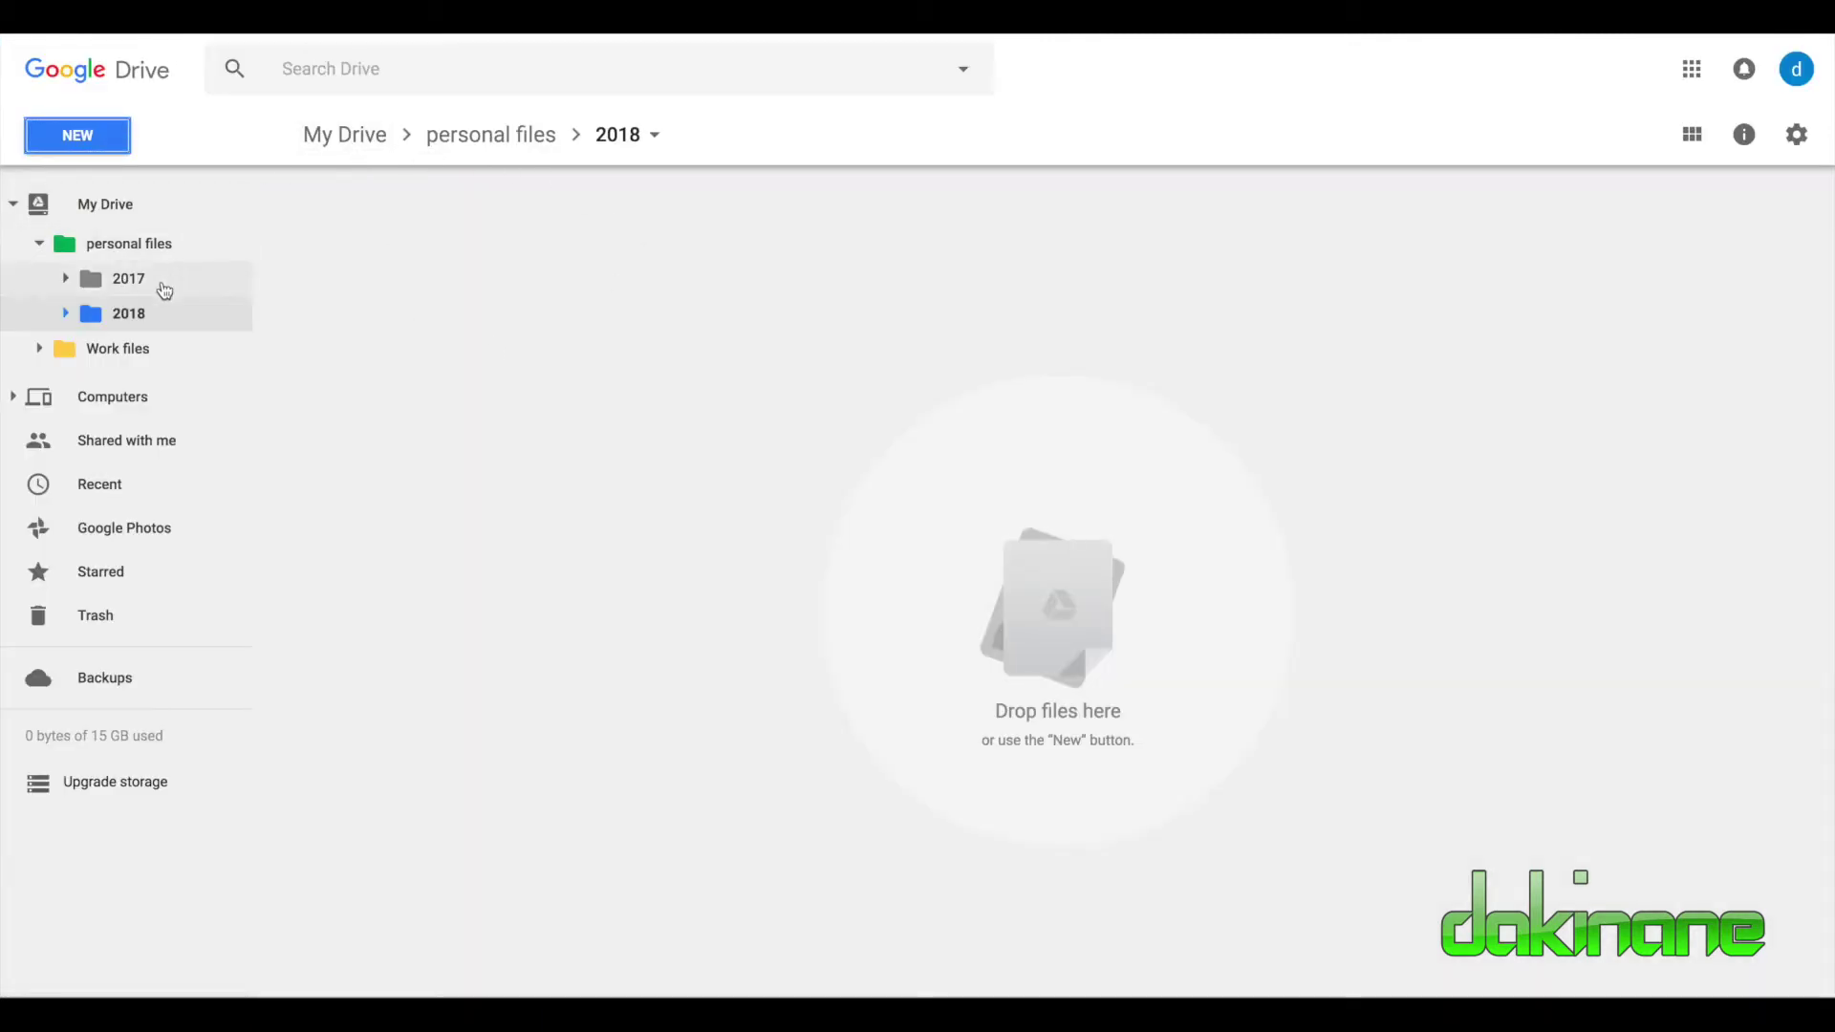
Step: Drag the test document from Work files onto the personal files folders in the sidebar
click(97, 350)
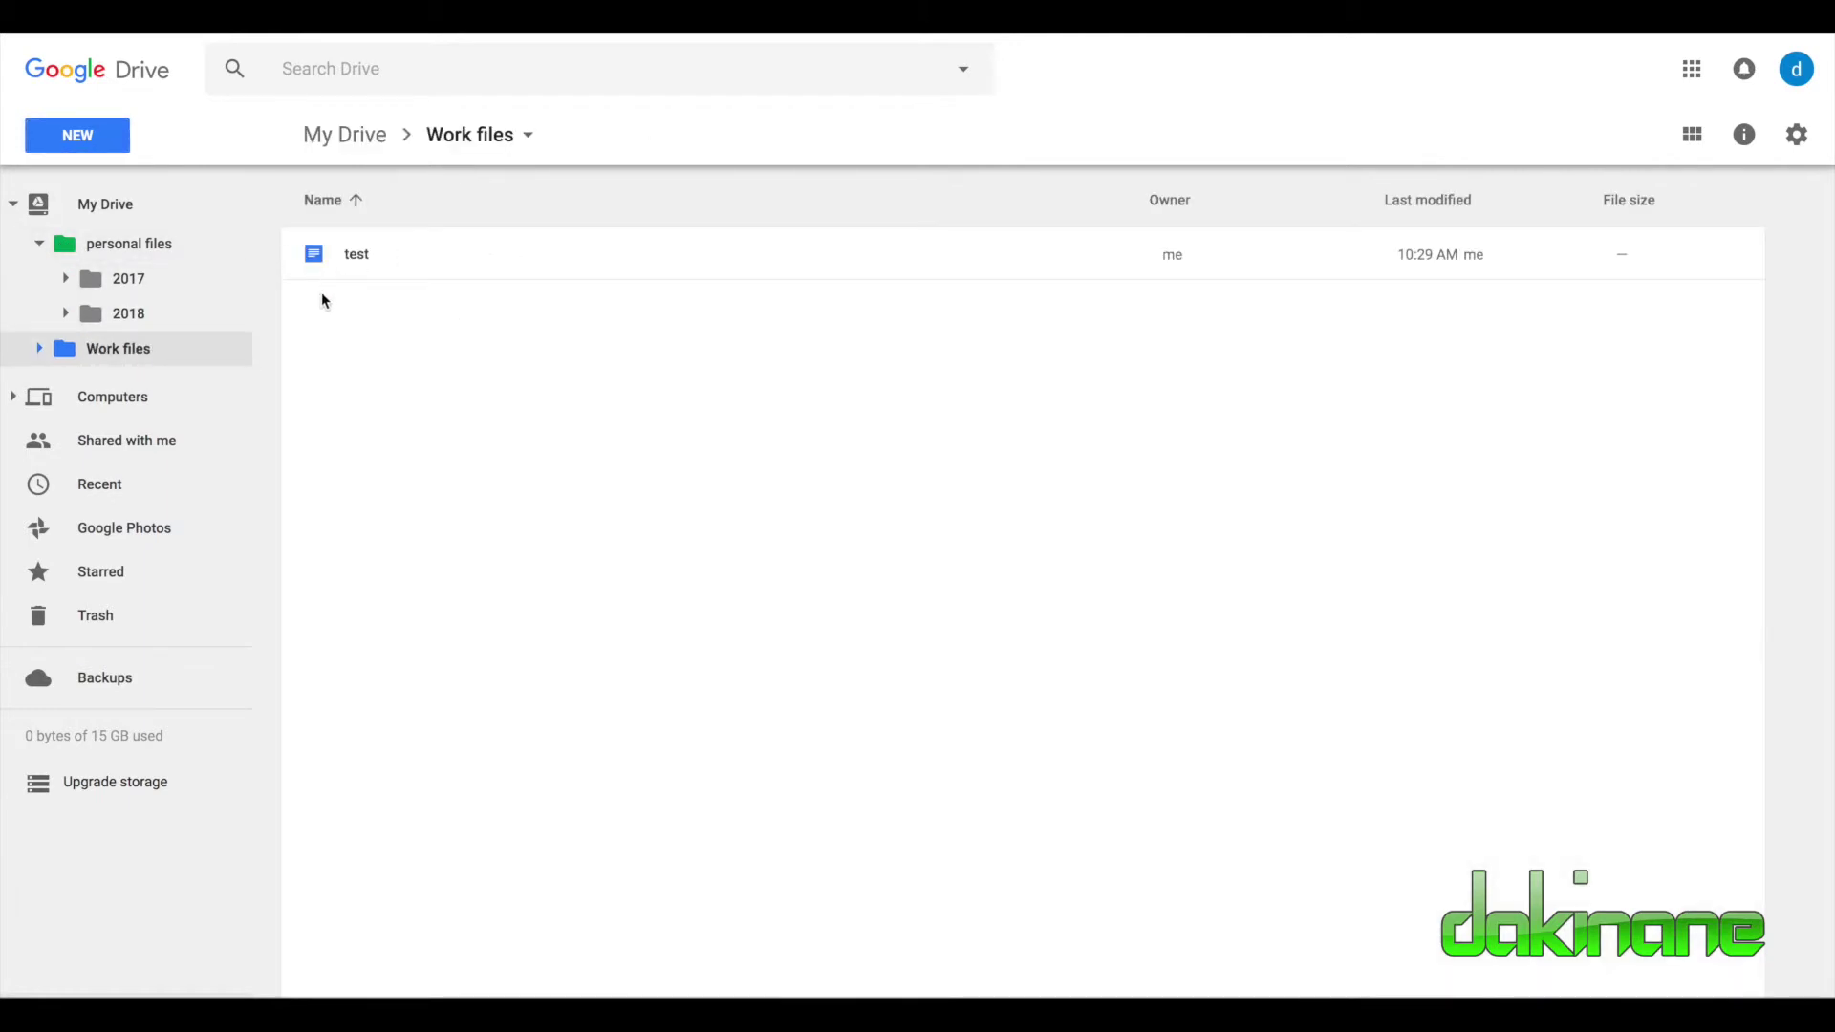
drag(315, 254, 149, 250)
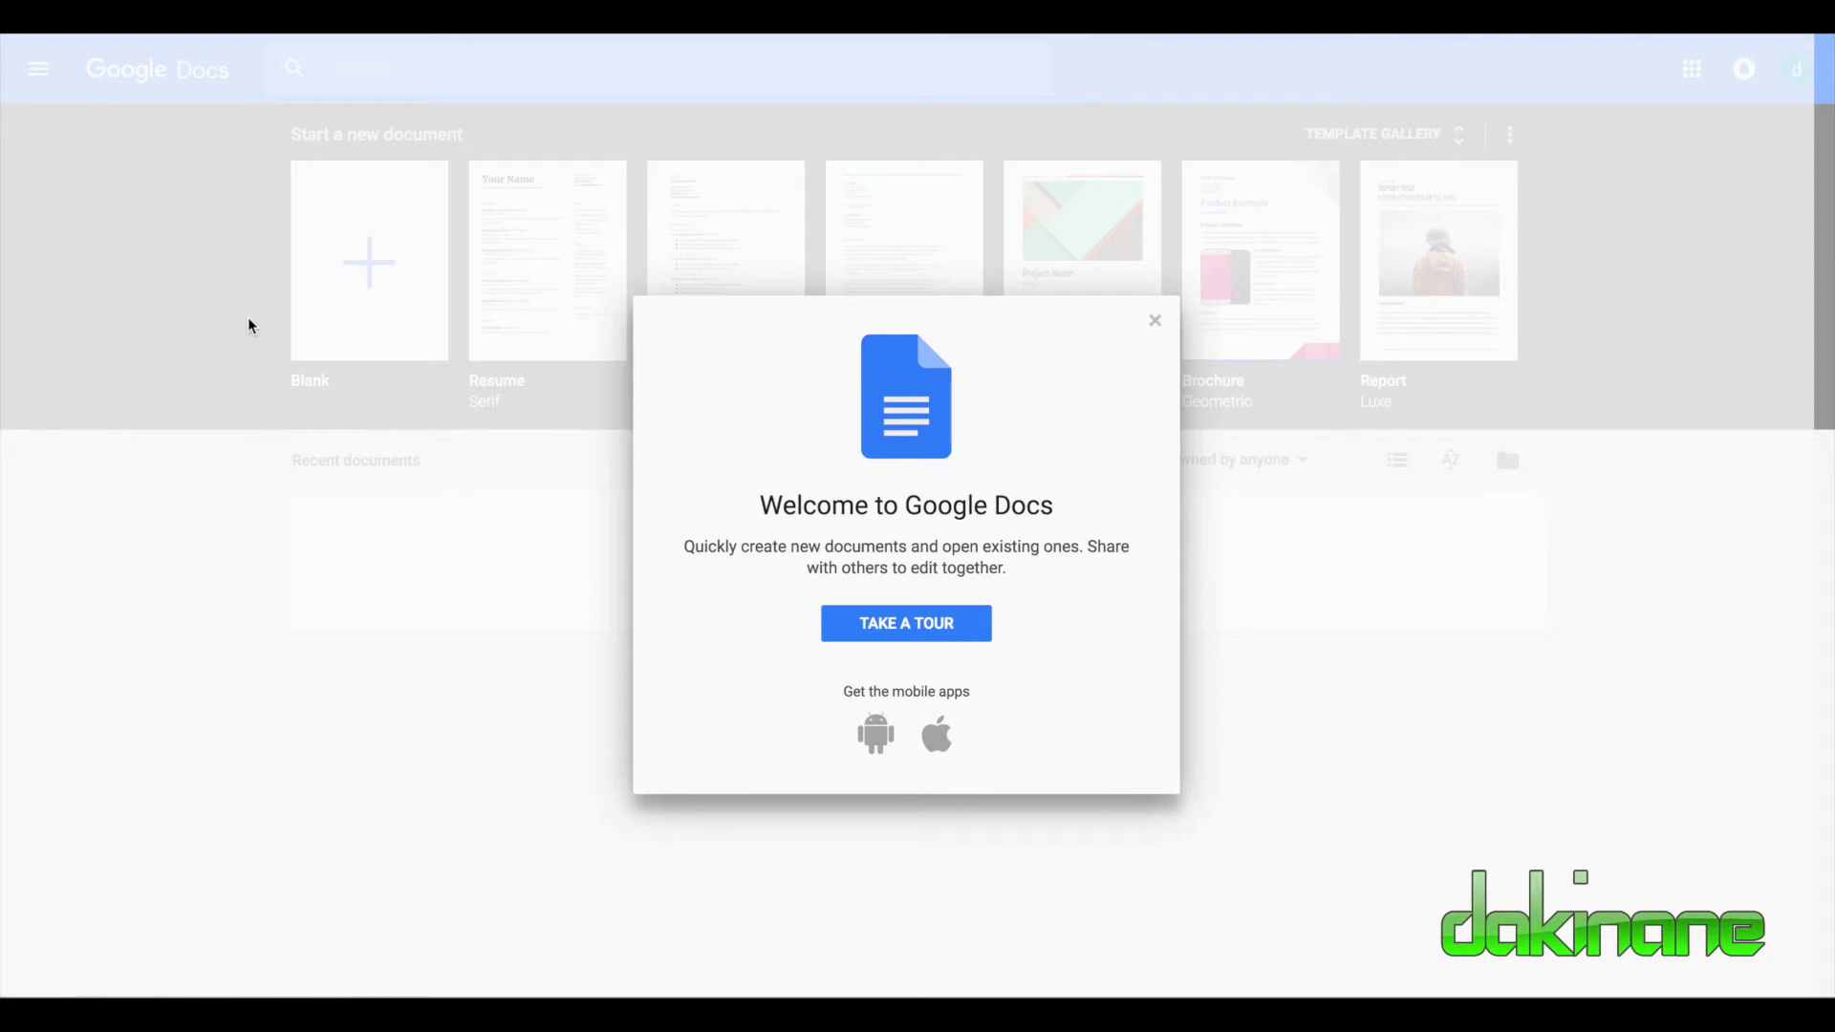
Step: Create a blank document with the text 'This is a document' and title it 'test 2'
click(1155, 323)
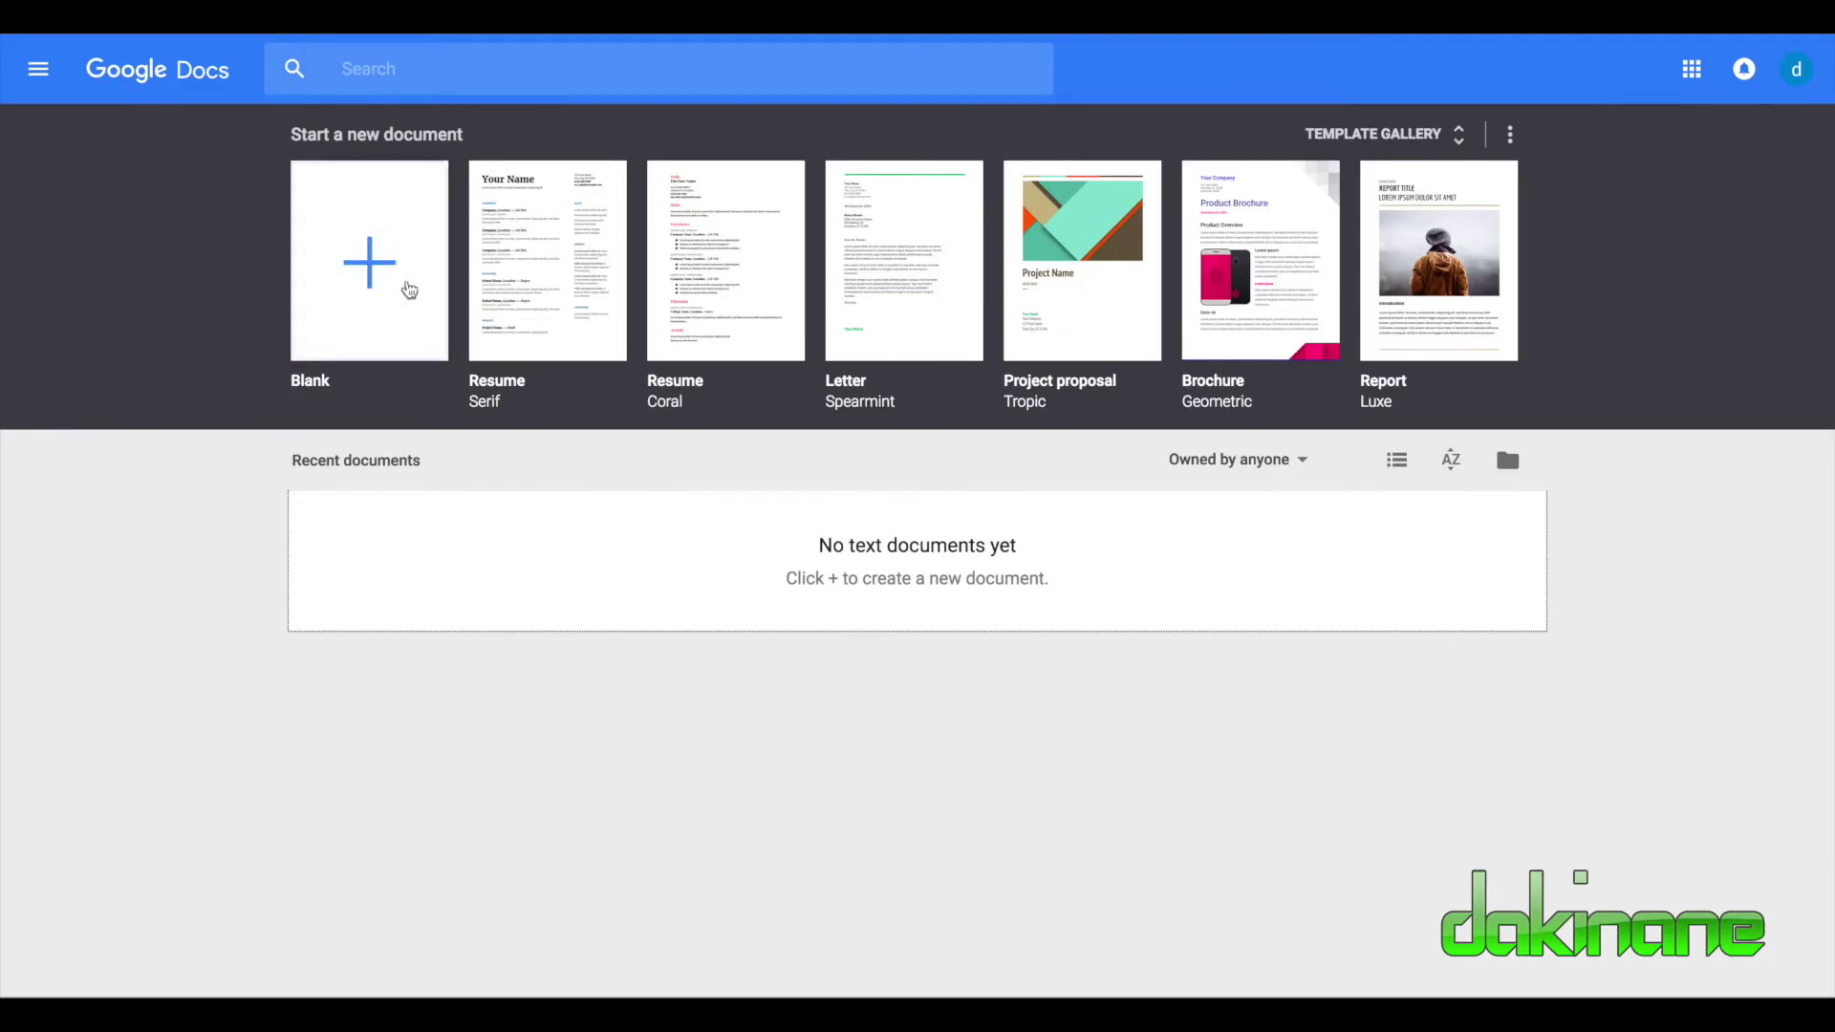
click(379, 278)
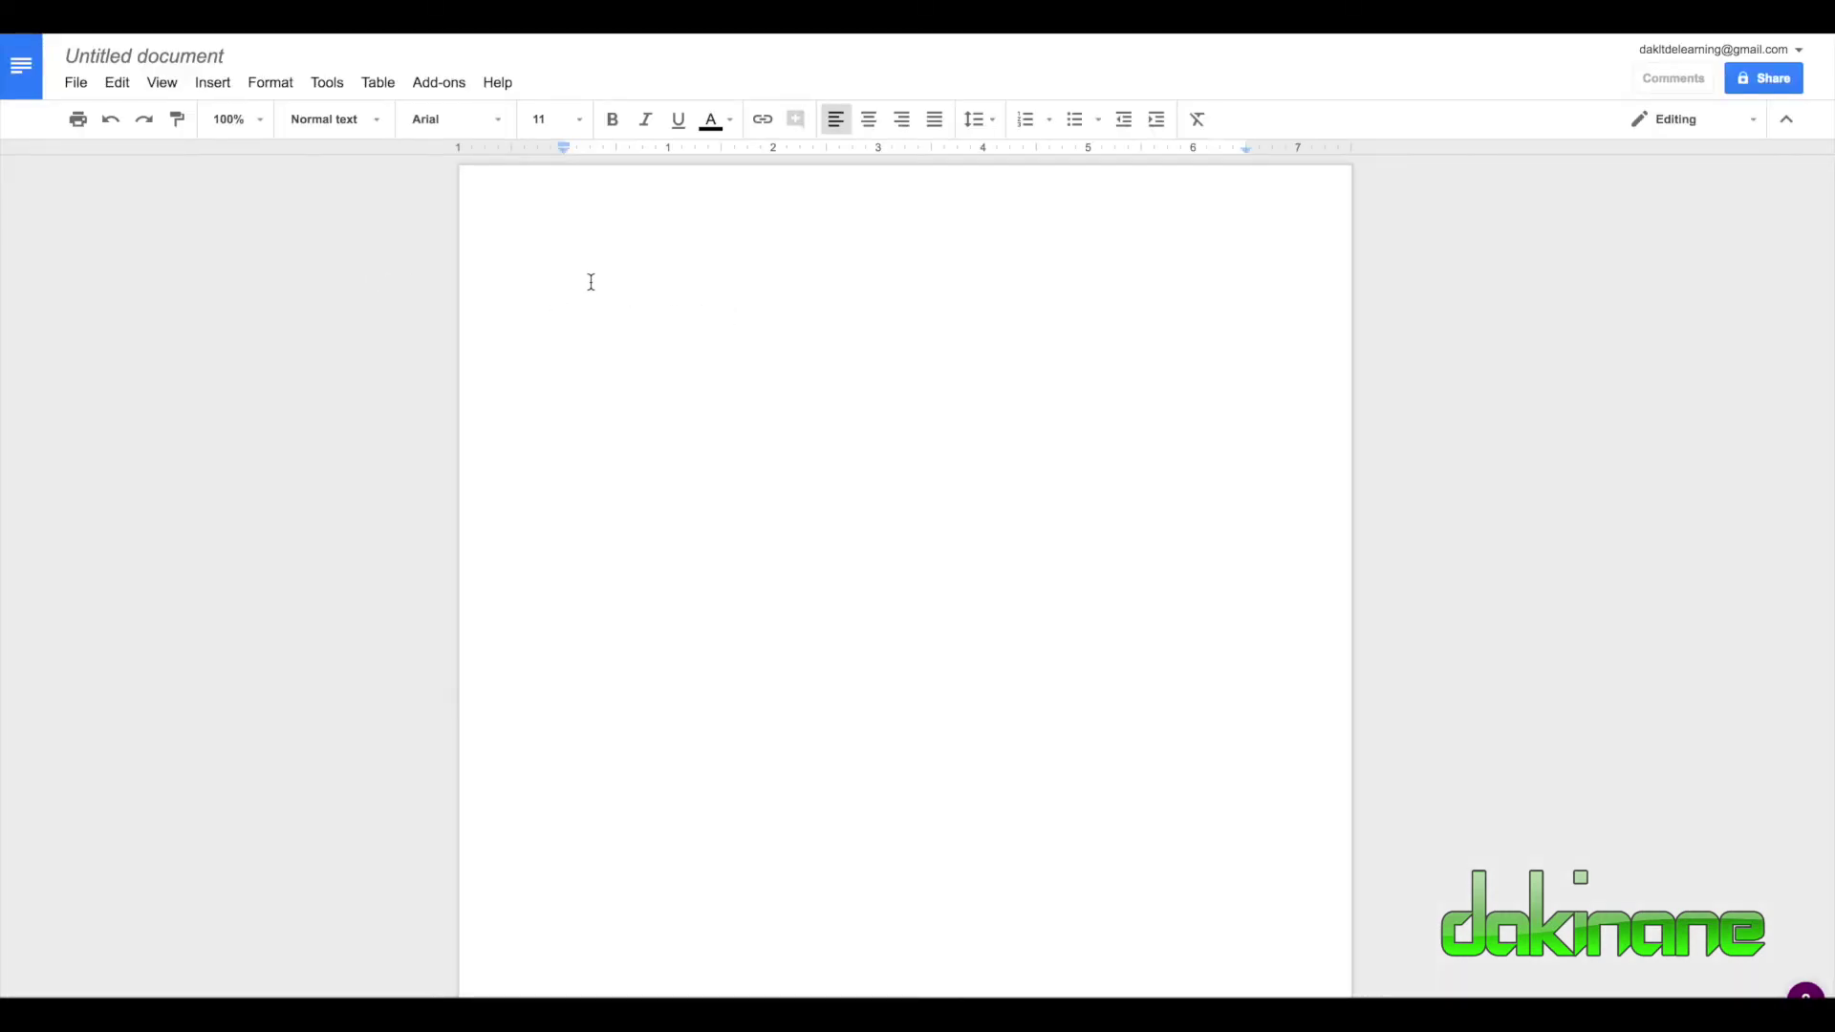
text(This is a document)
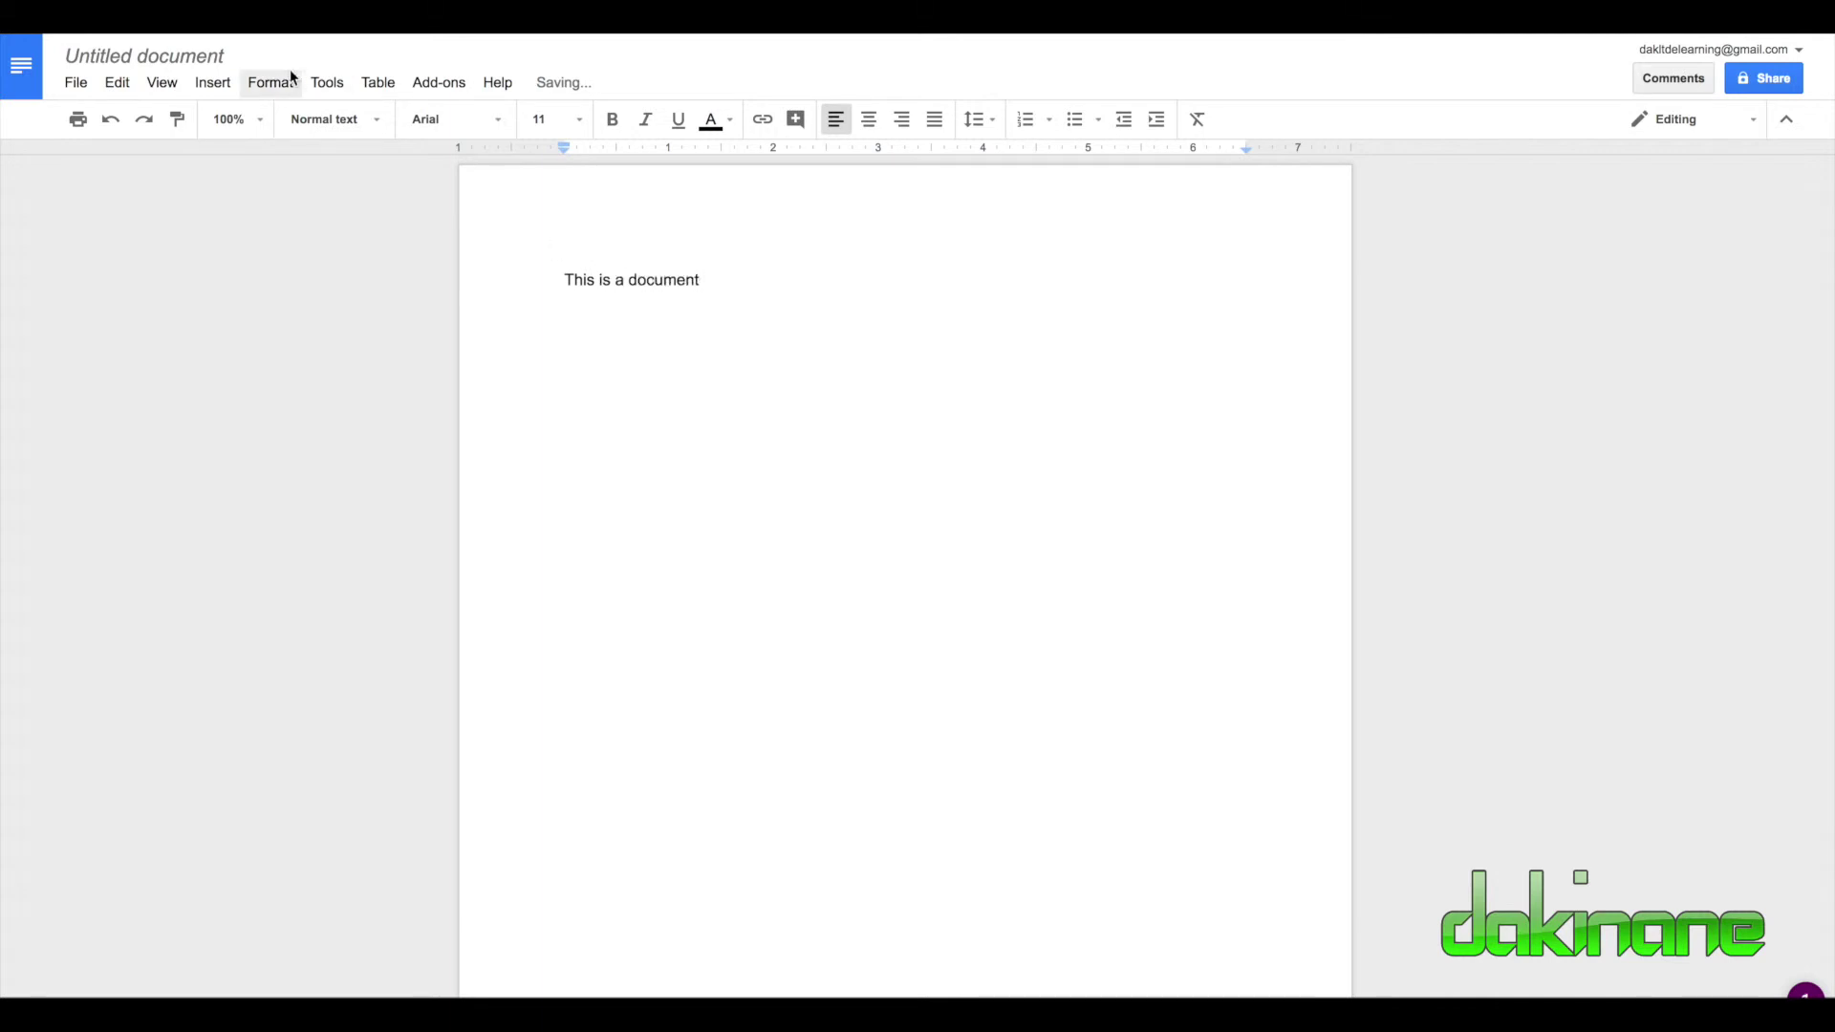
click(215, 55)
key(BackSpace)
text(tes)
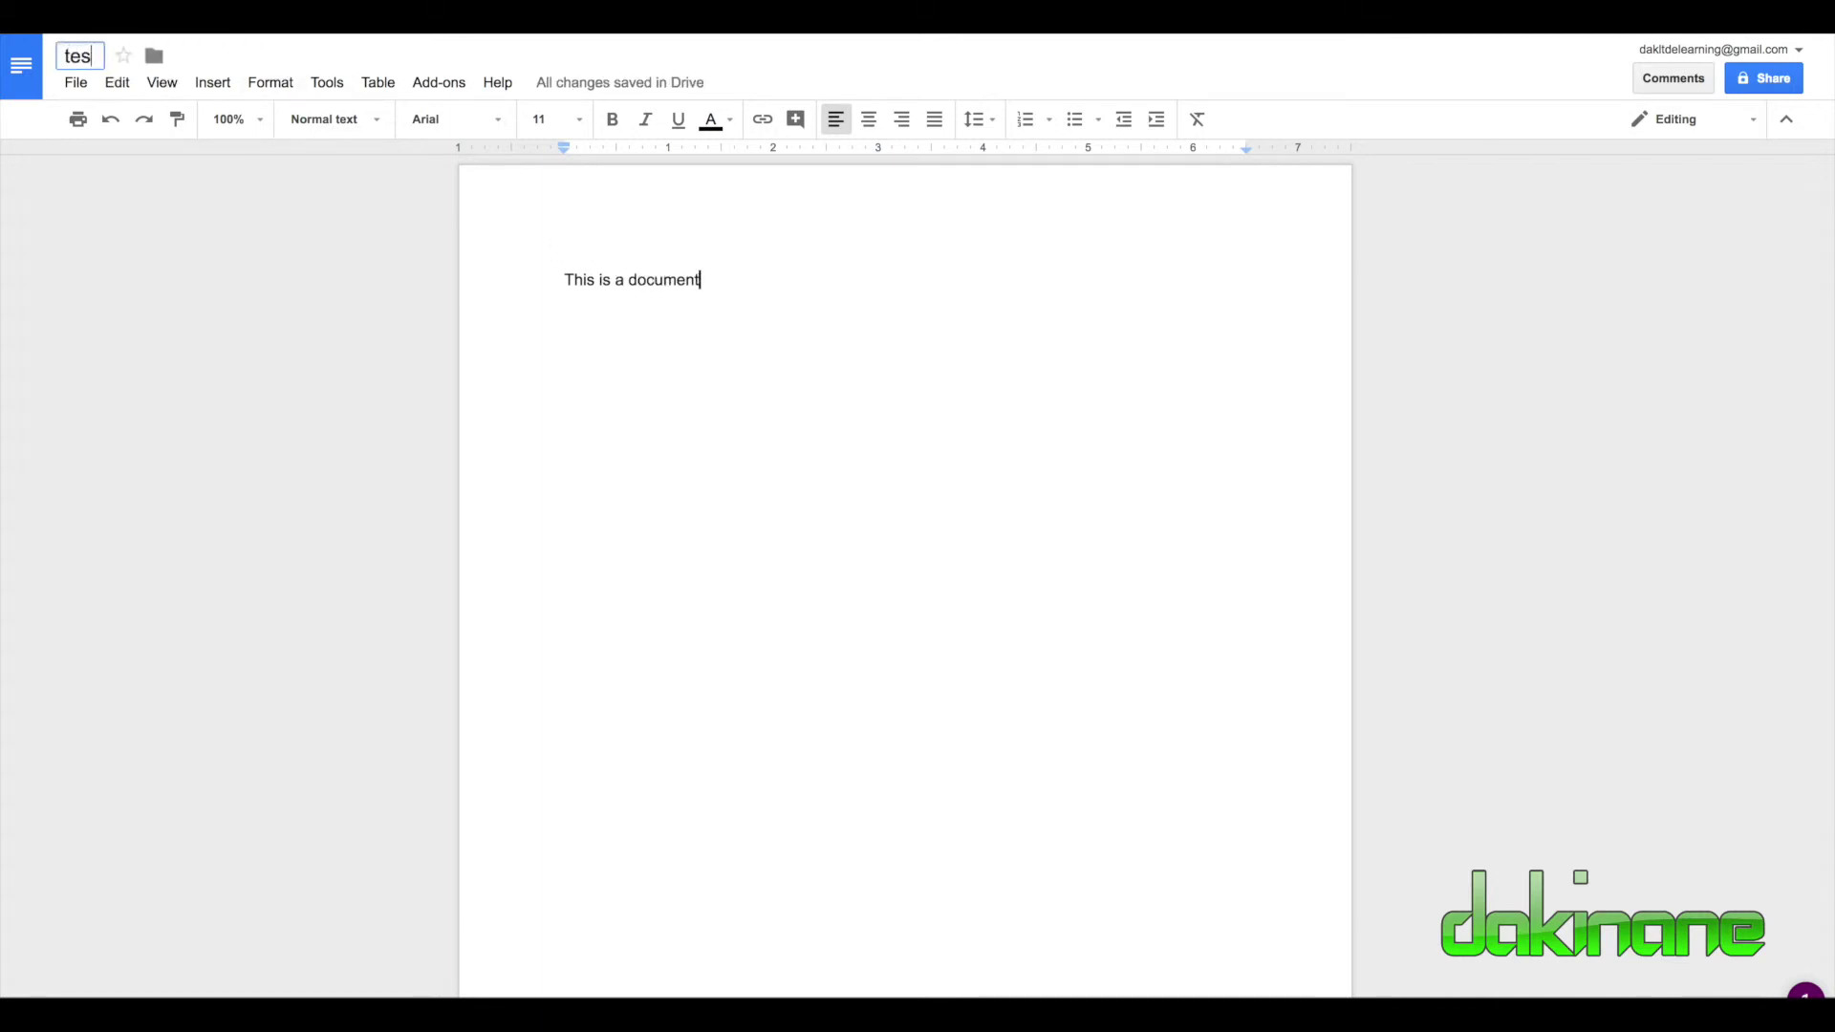
text(t 2)
click(177, 61)
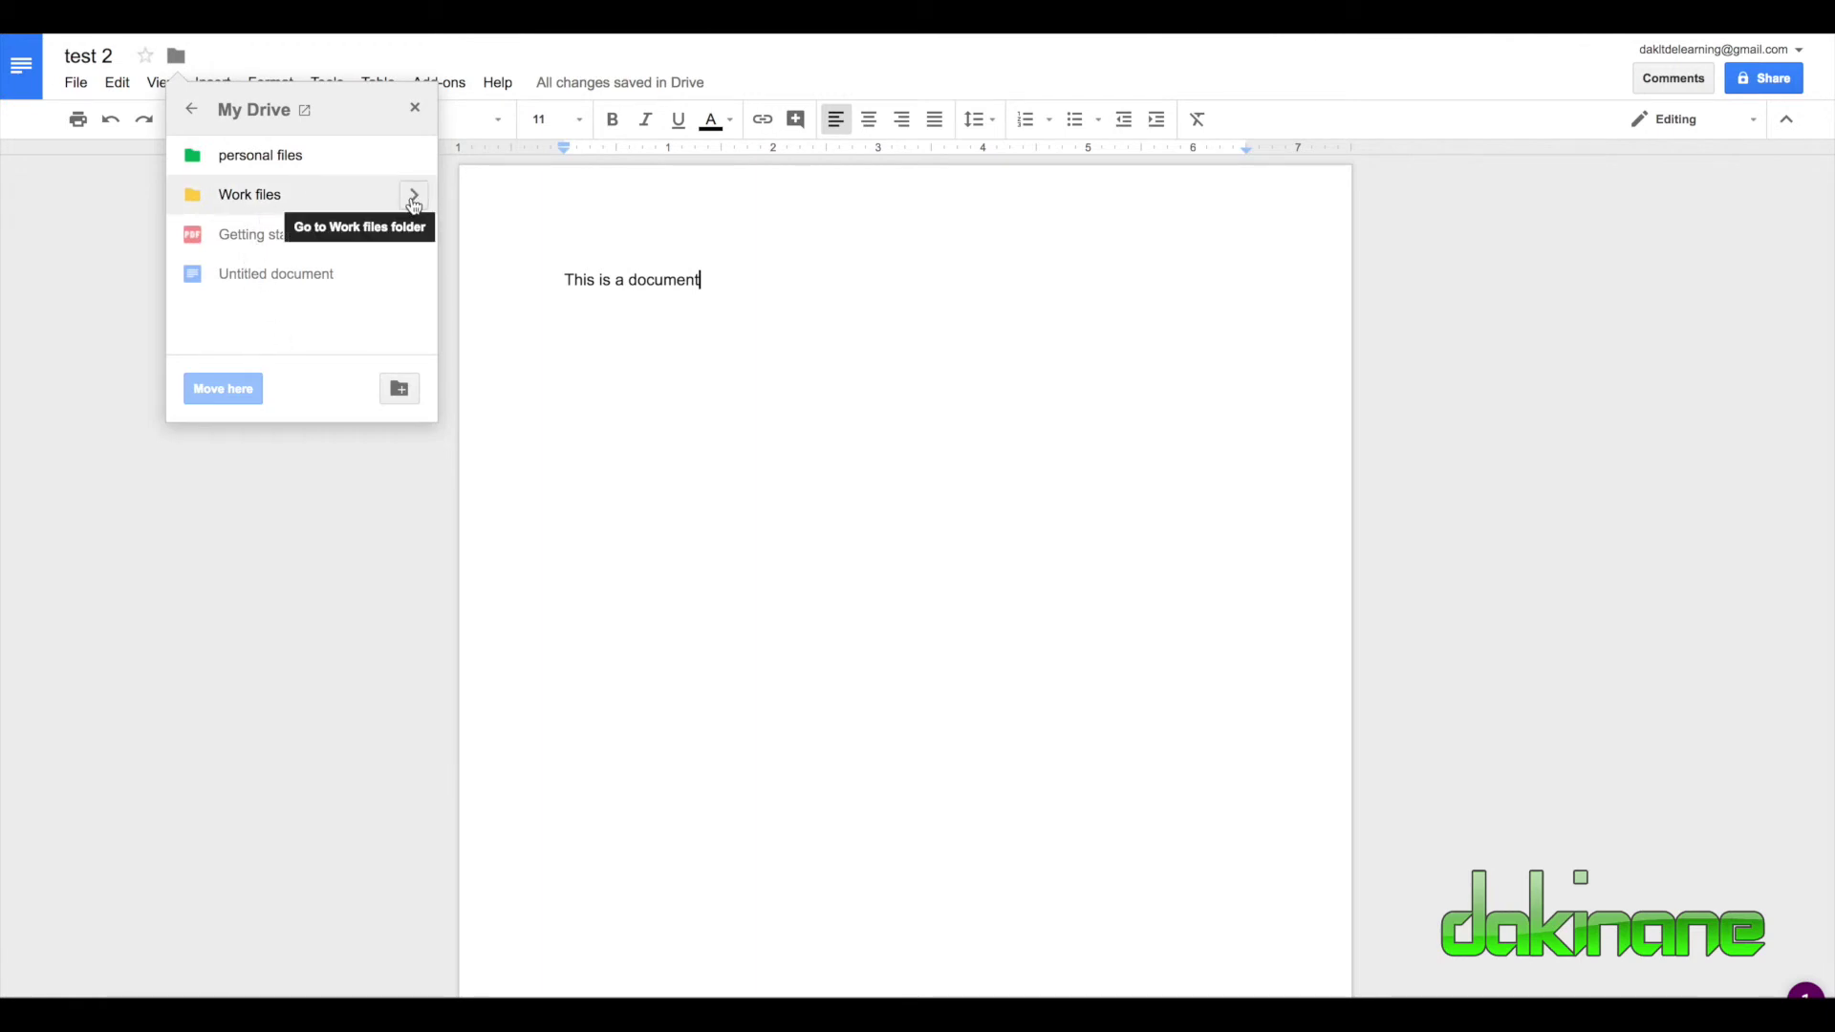
Step: Move test 2 into personal files > 2018
click(413, 197)
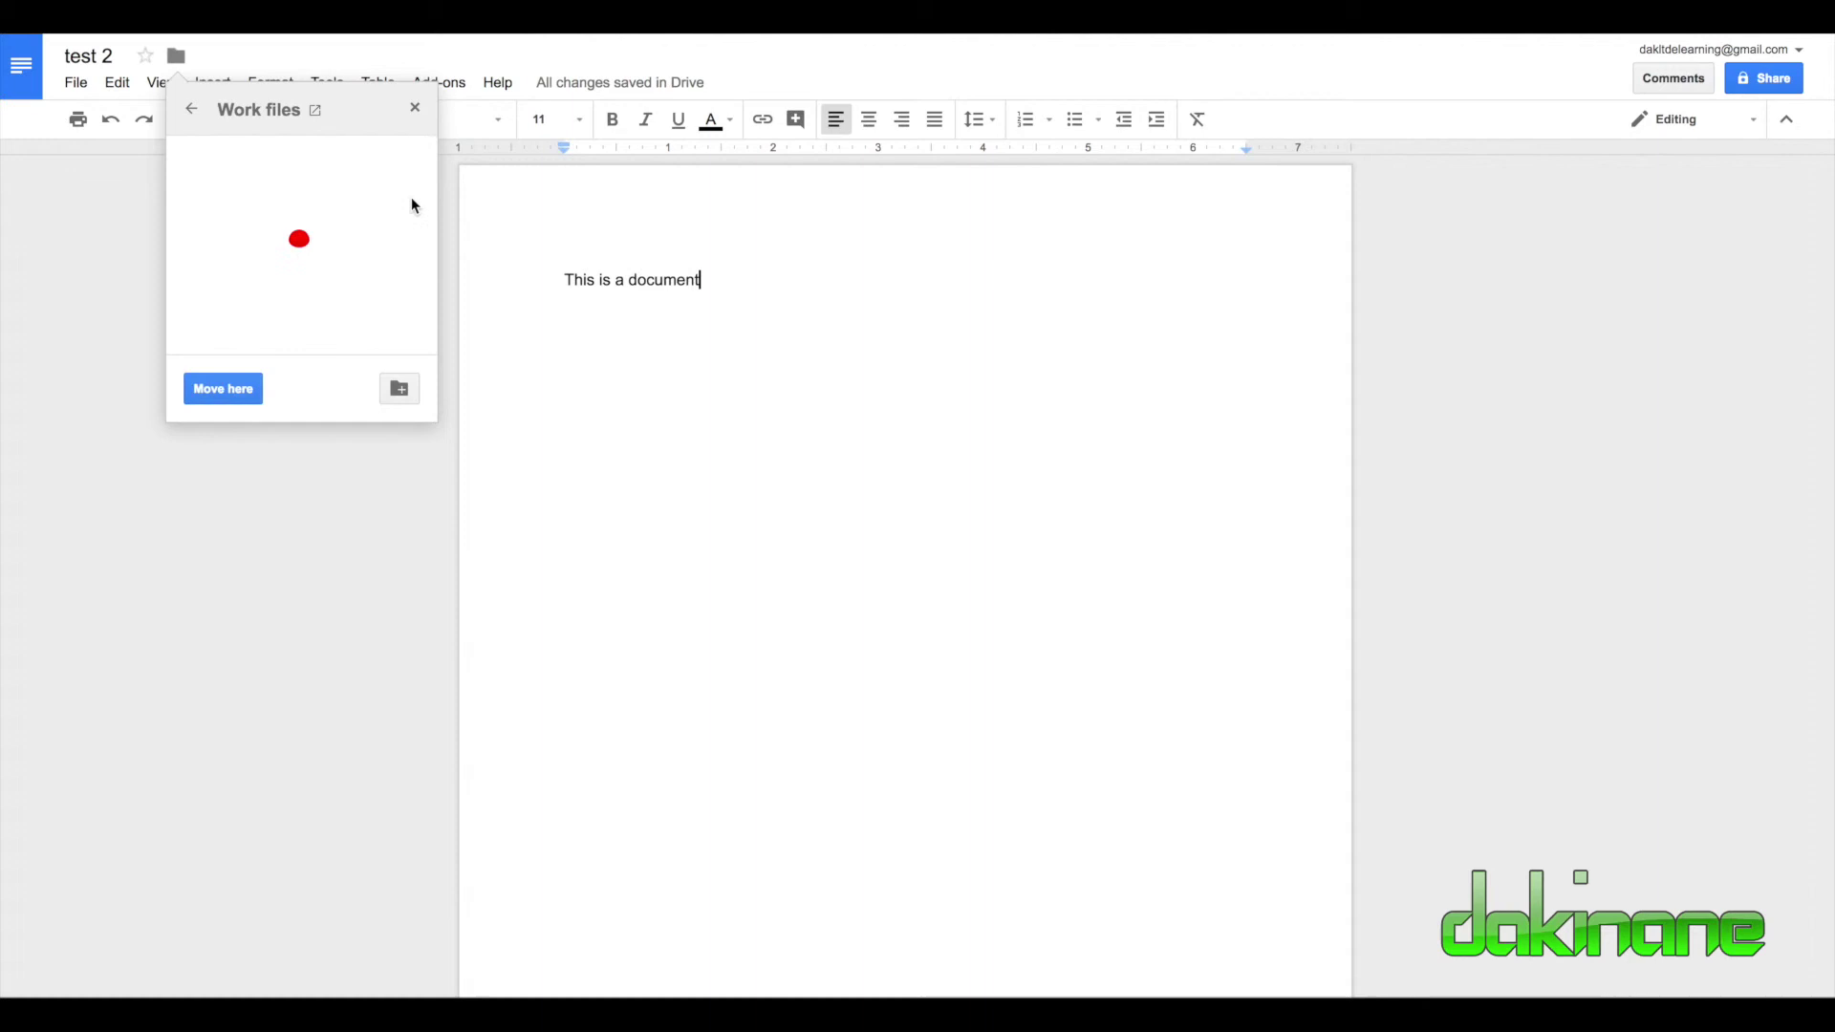
click(194, 110)
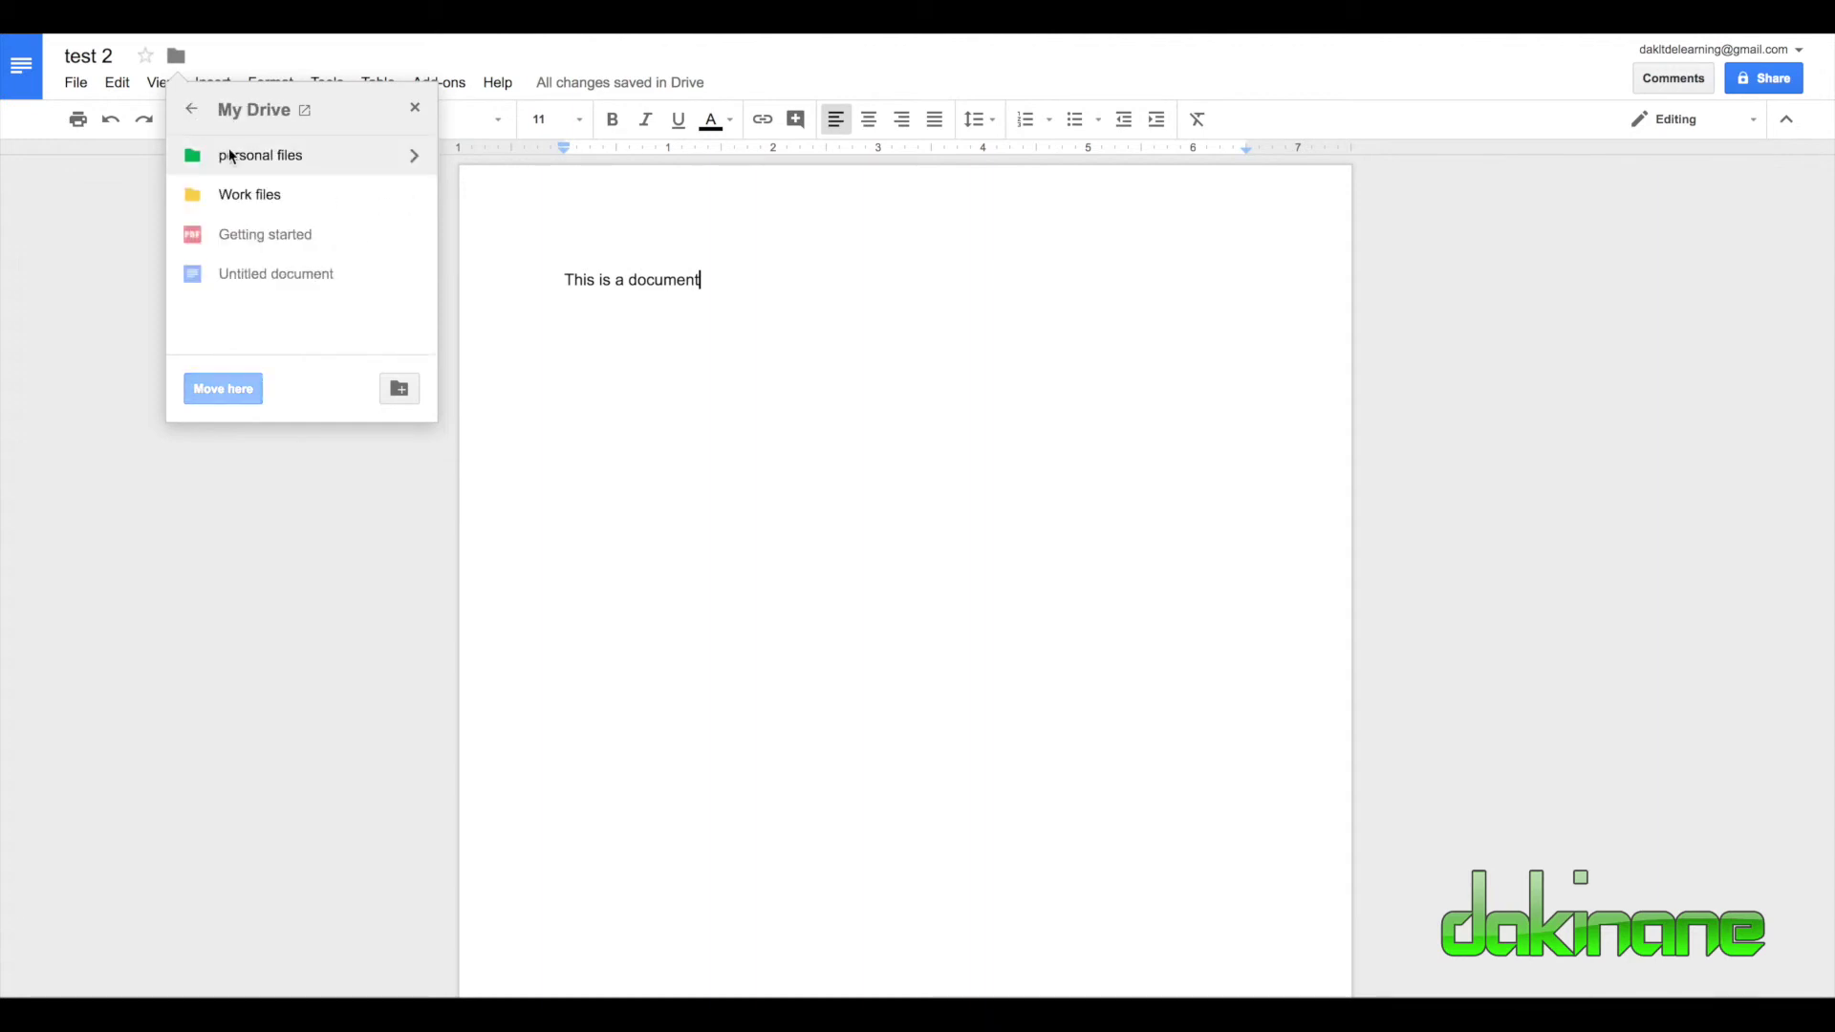
click(413, 156)
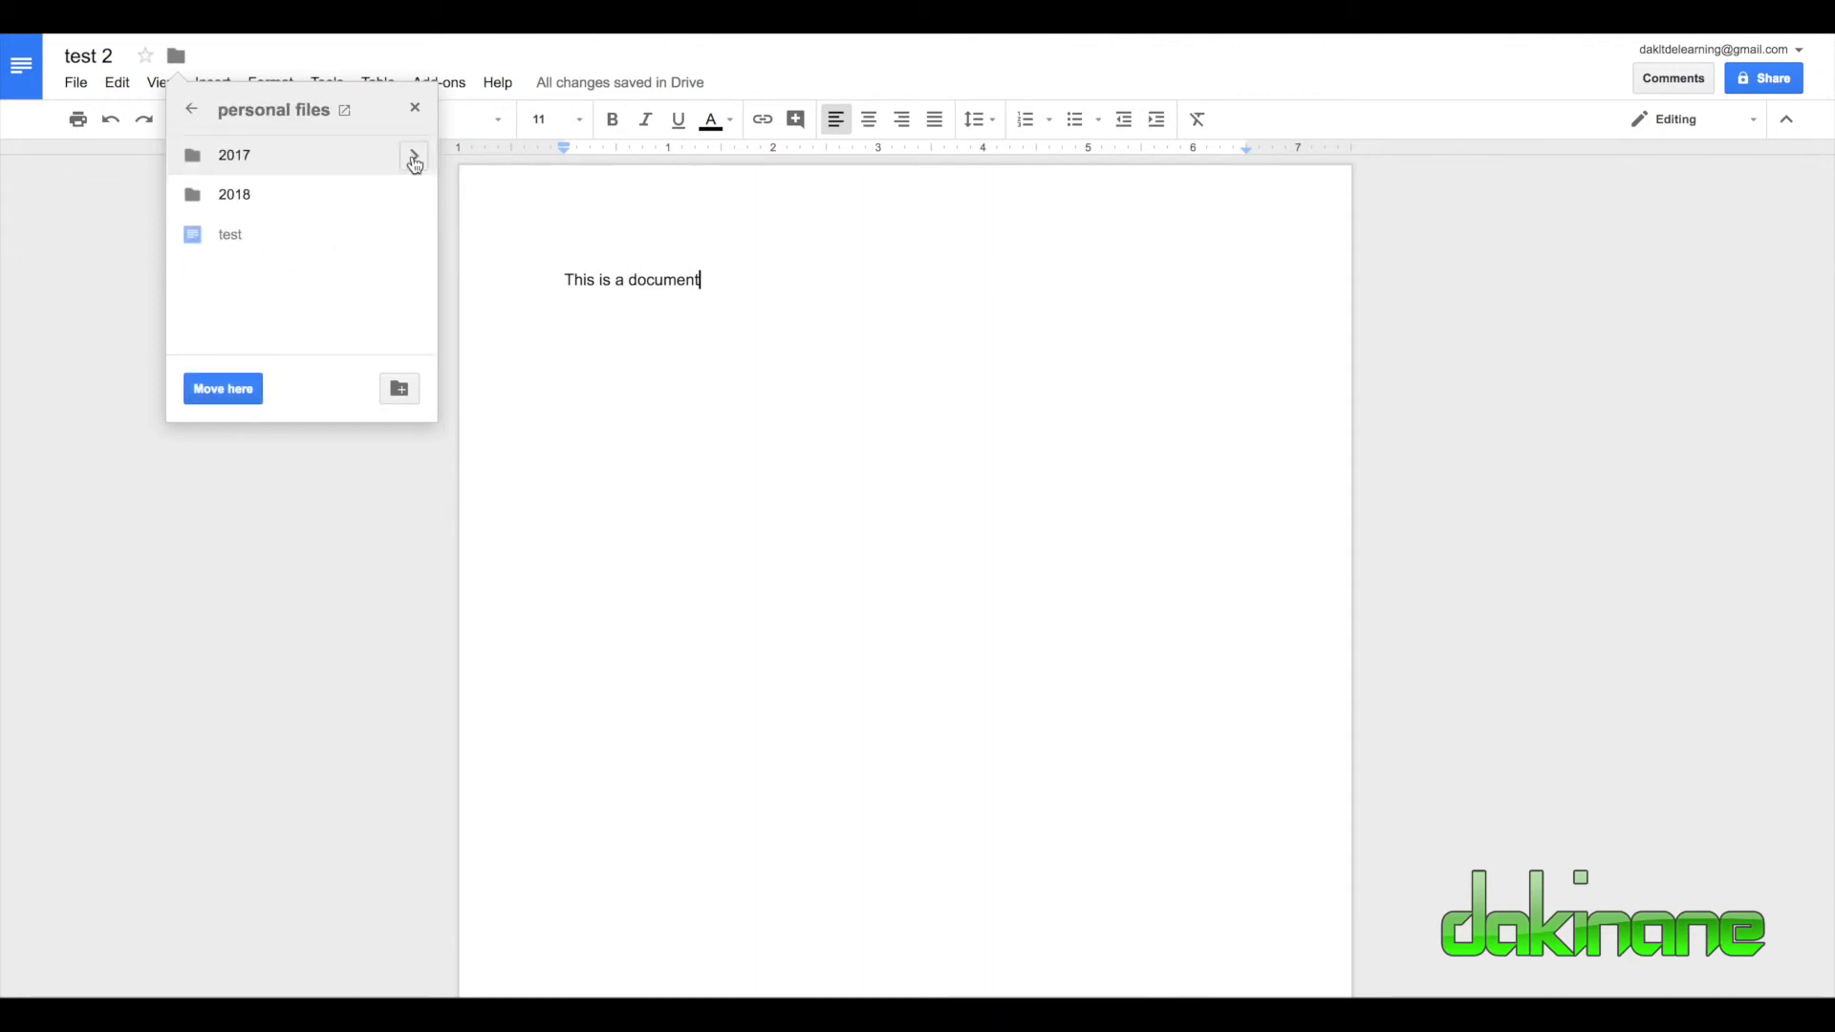
click(233, 194)
click(221, 392)
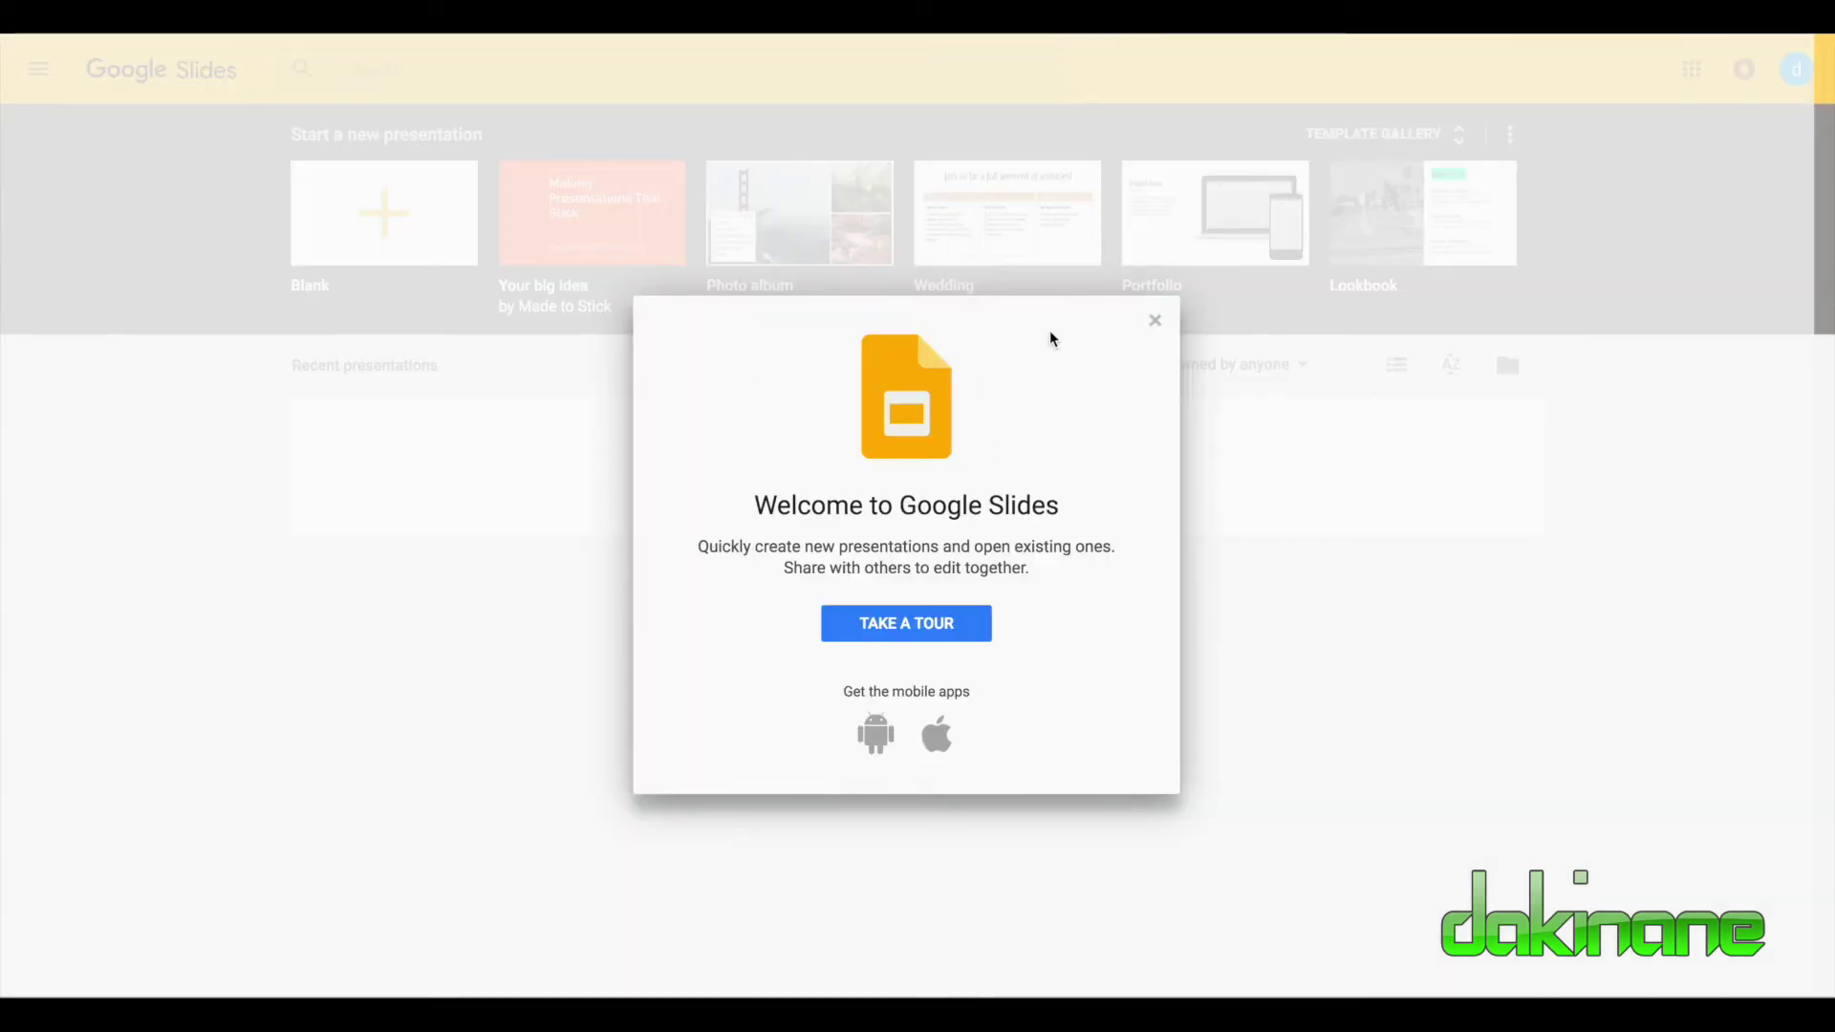
Step: Create a blank Slides presentation and move it from My Drive into Work files
click(1155, 321)
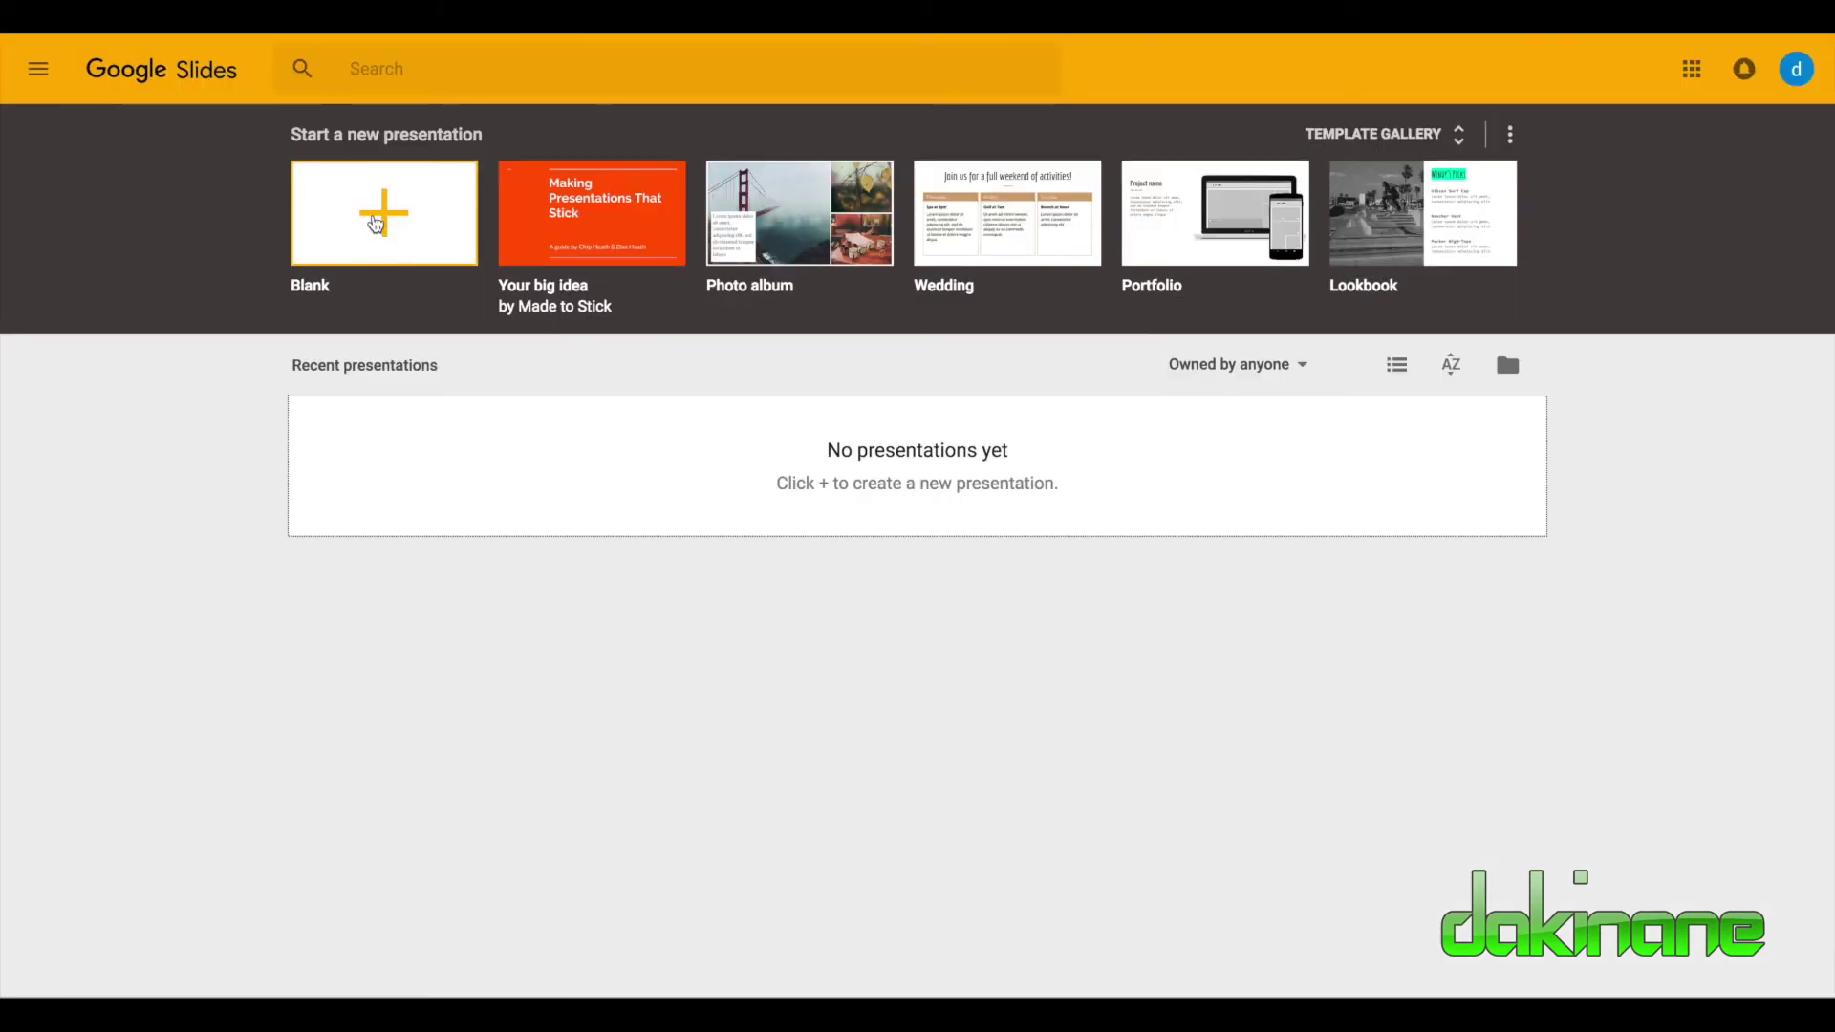
click(382, 209)
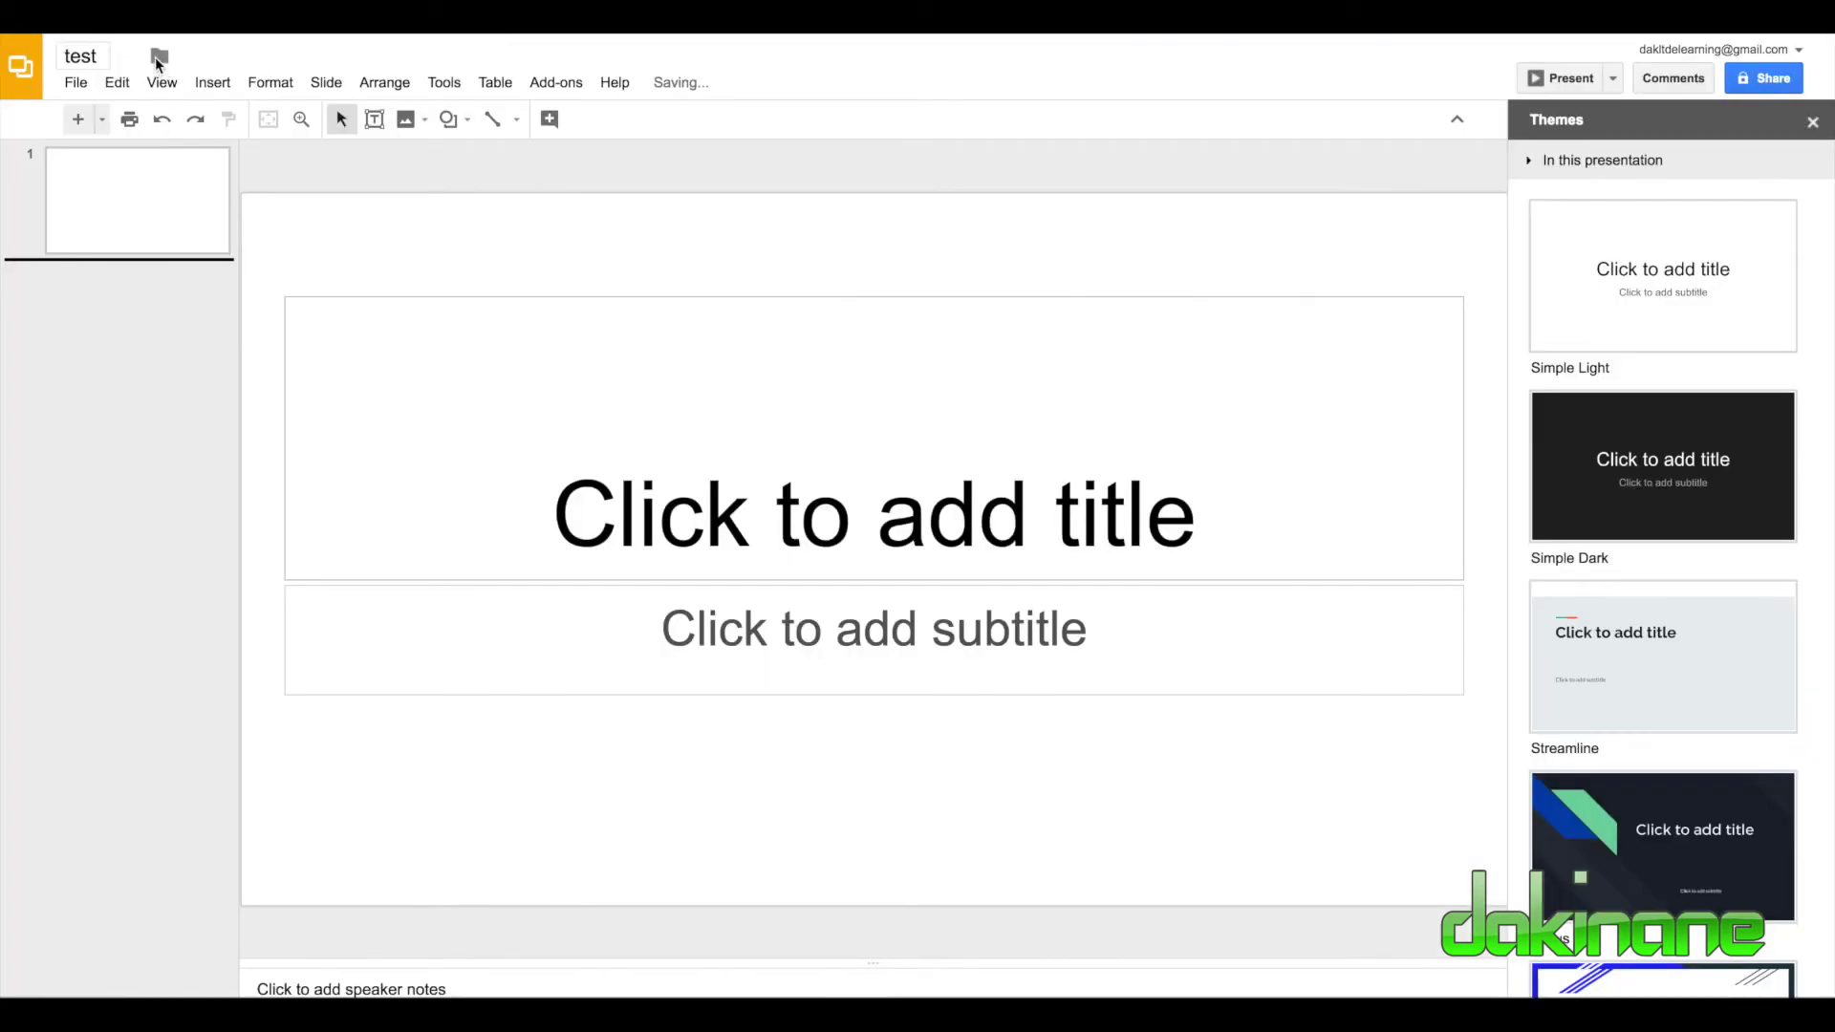
click(159, 59)
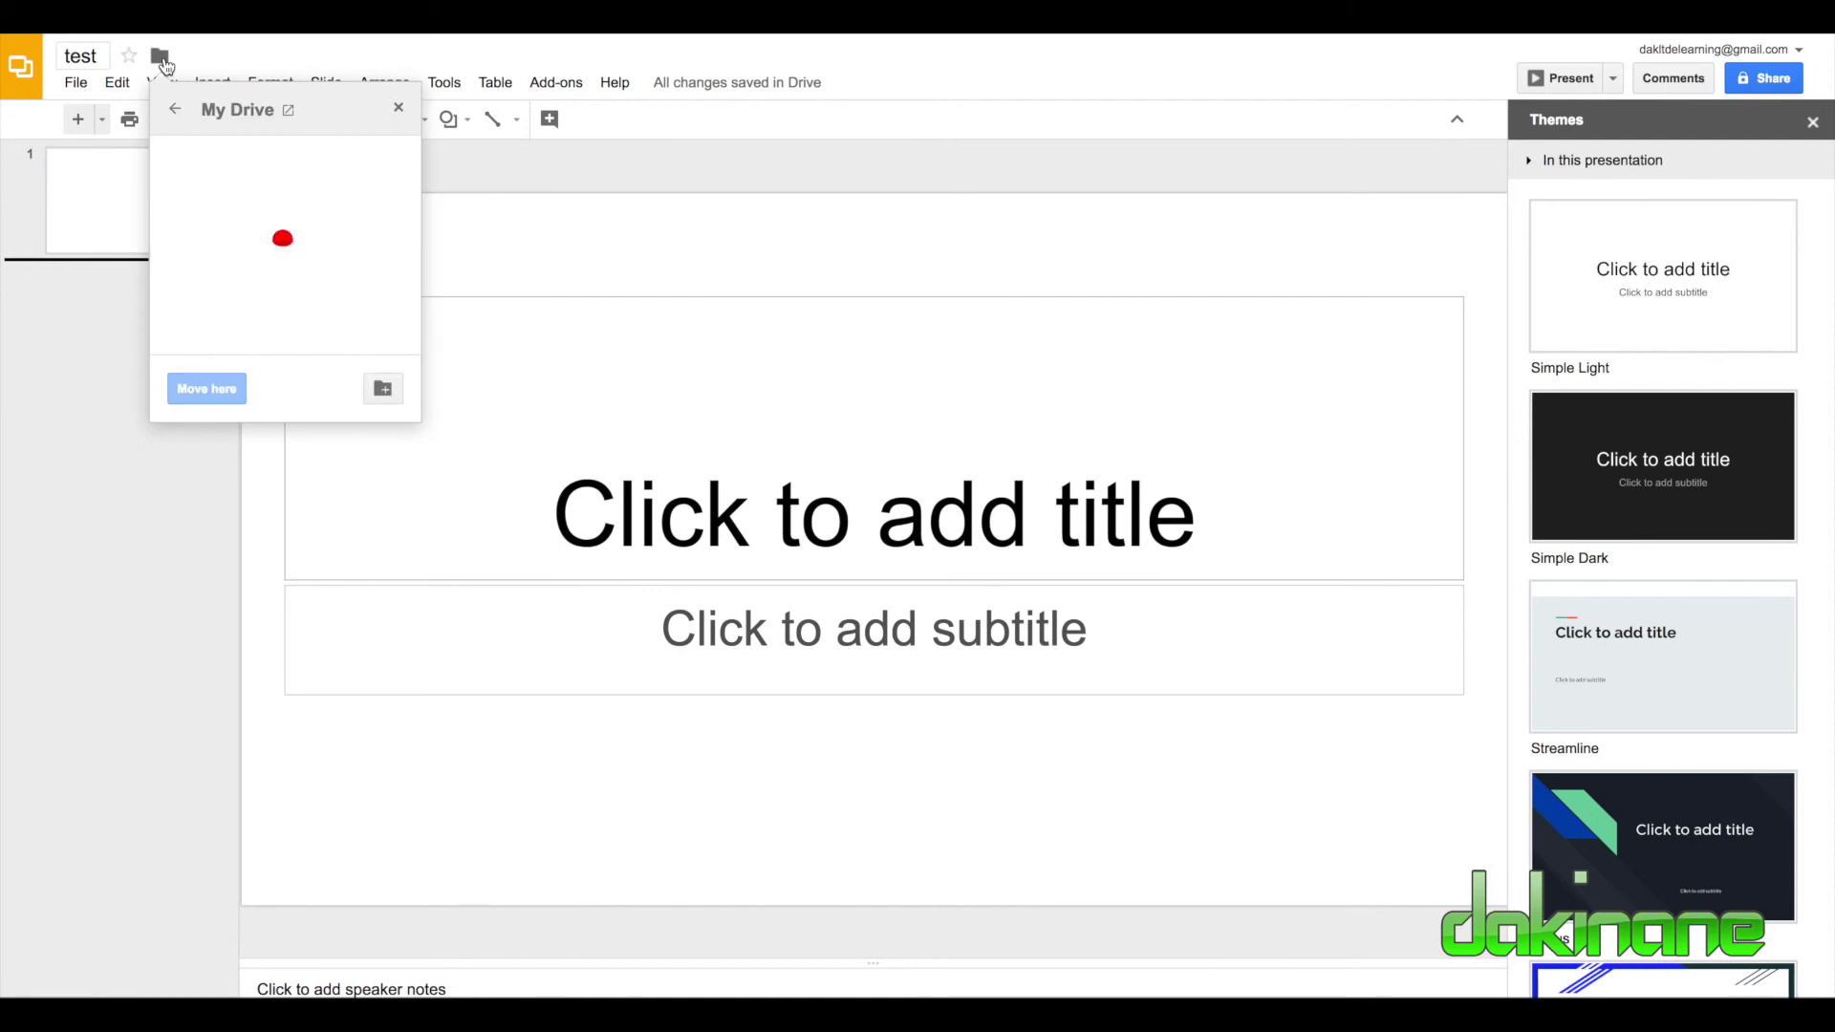
click(231, 196)
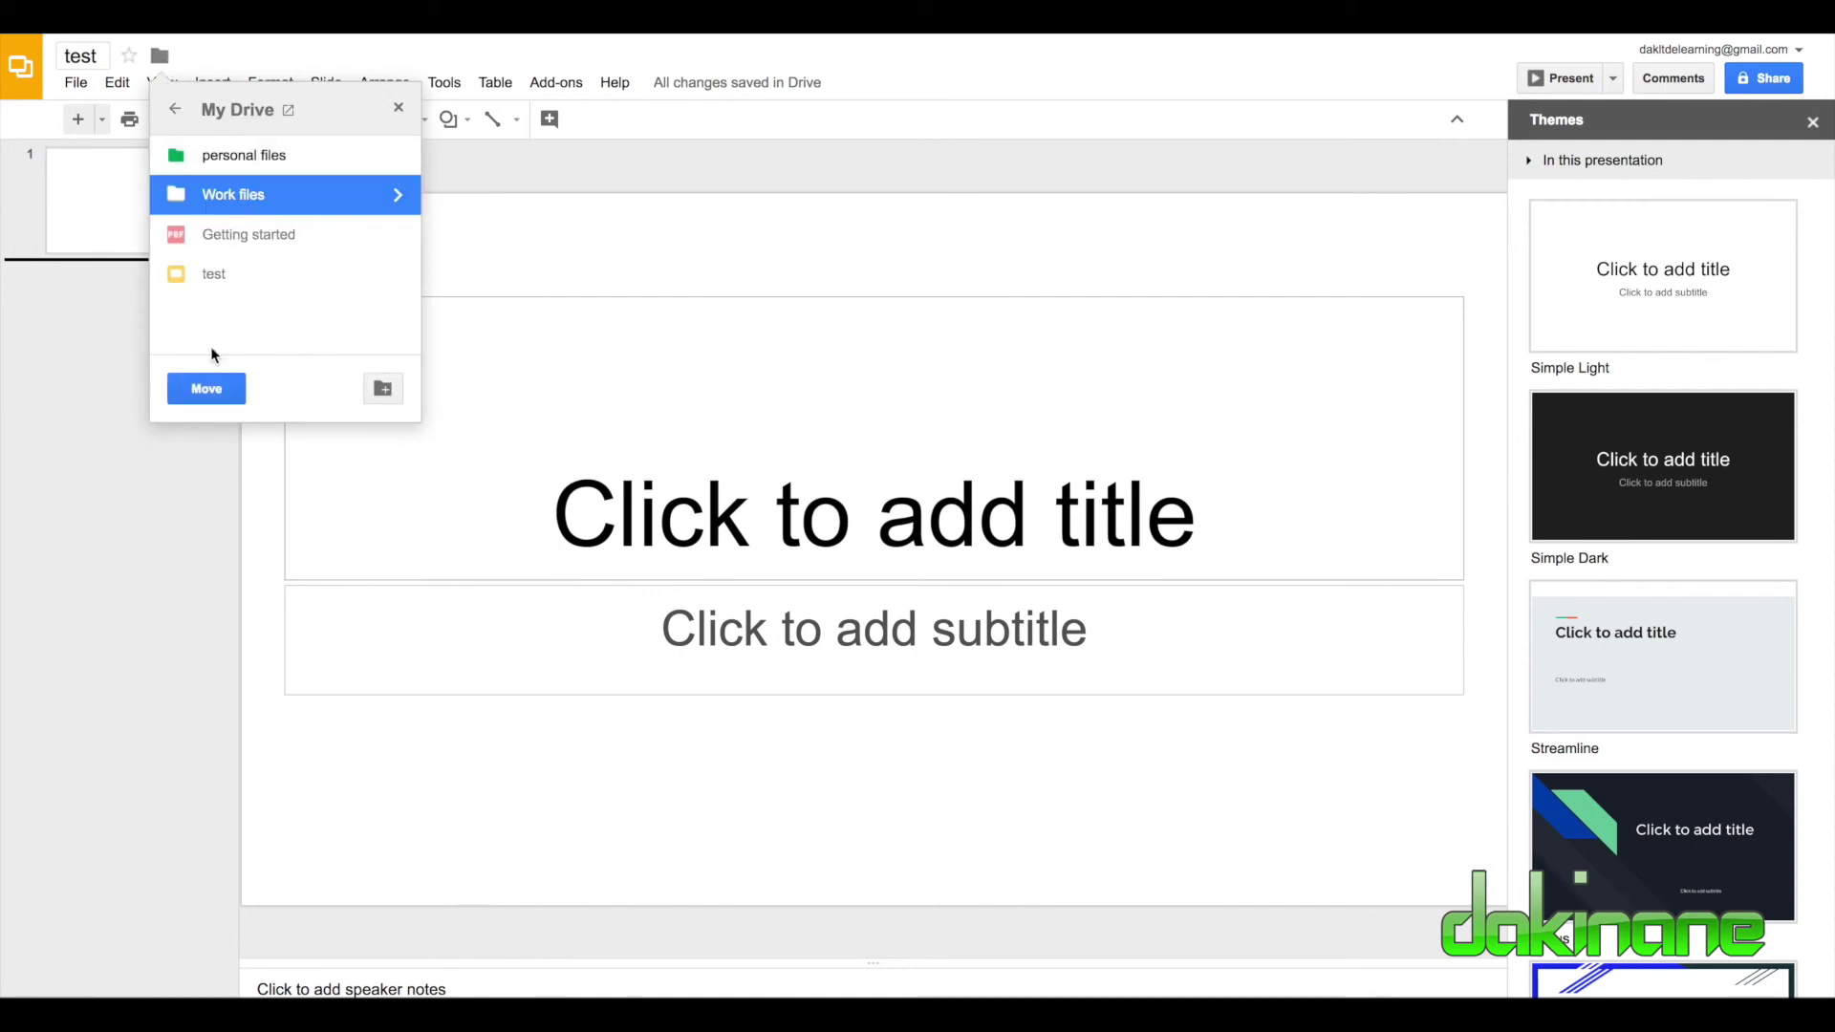
click(207, 389)
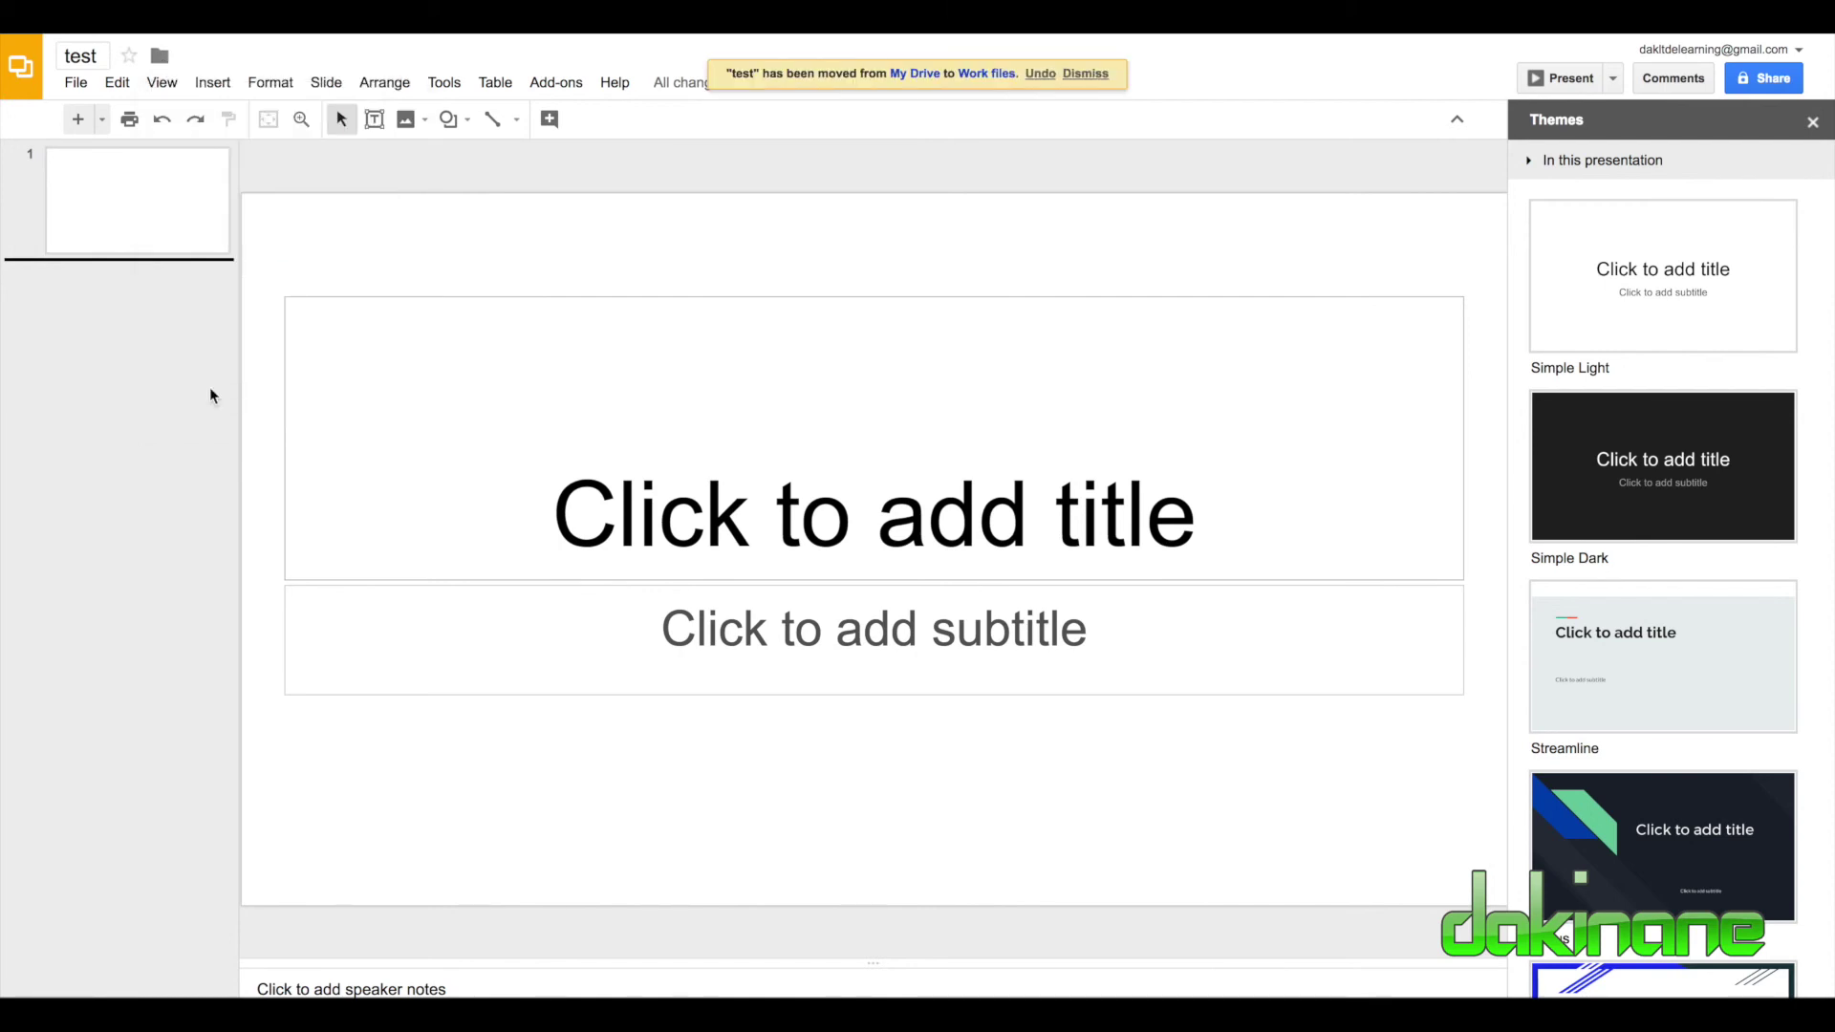